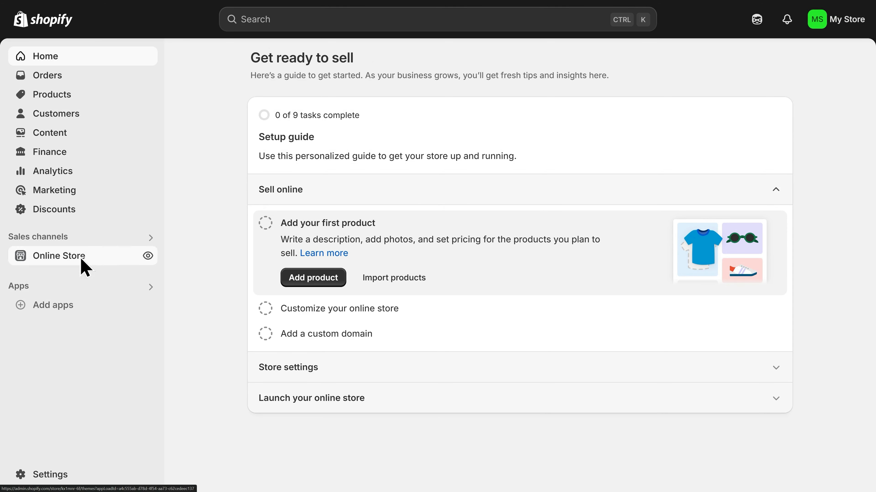
Open the online store's current Dawn theme for customization and look over its home page preview
click(88, 259)
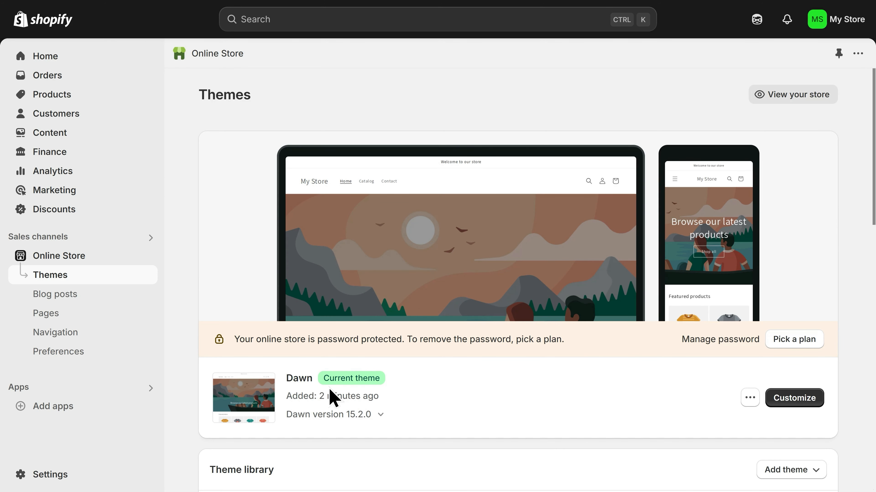
scroll(331, 398, down, 3)
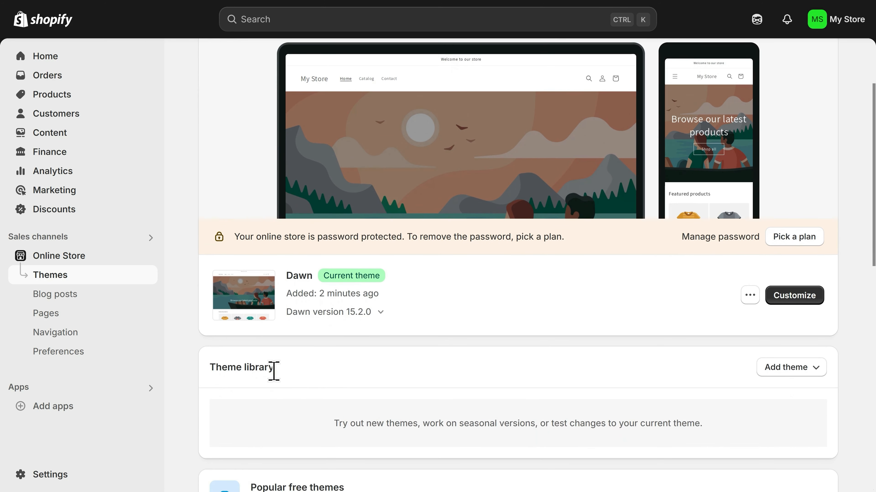
click(786, 375)
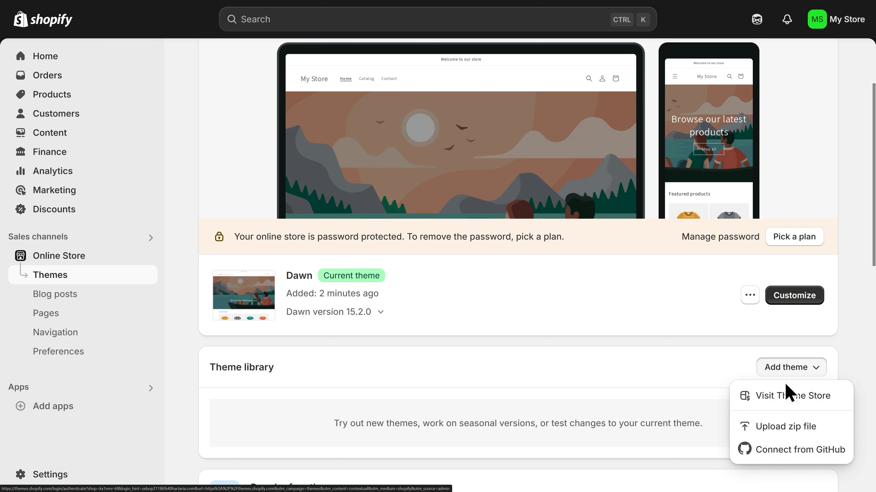
click(791, 299)
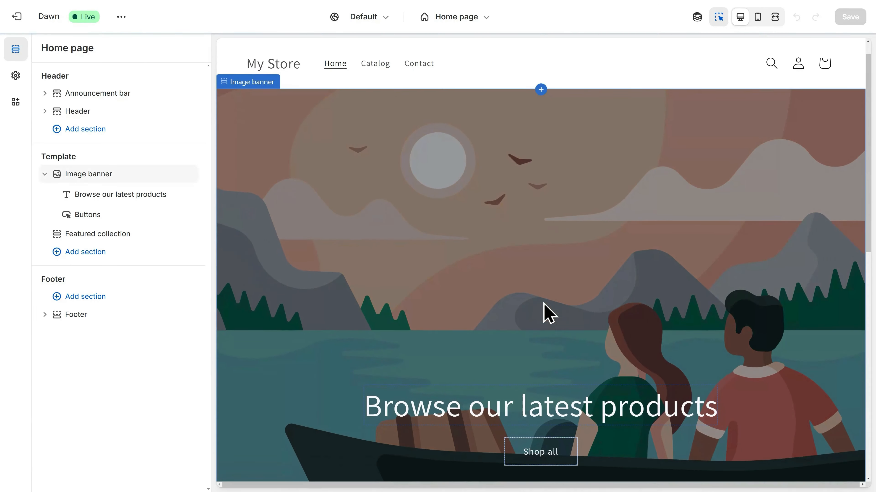
scroll(548, 312, down, 10)
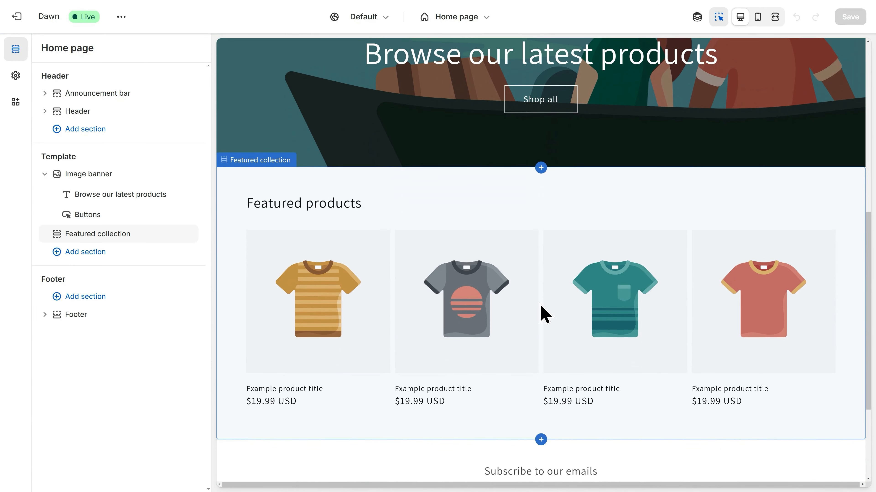
scroll(545, 314, up, 10)
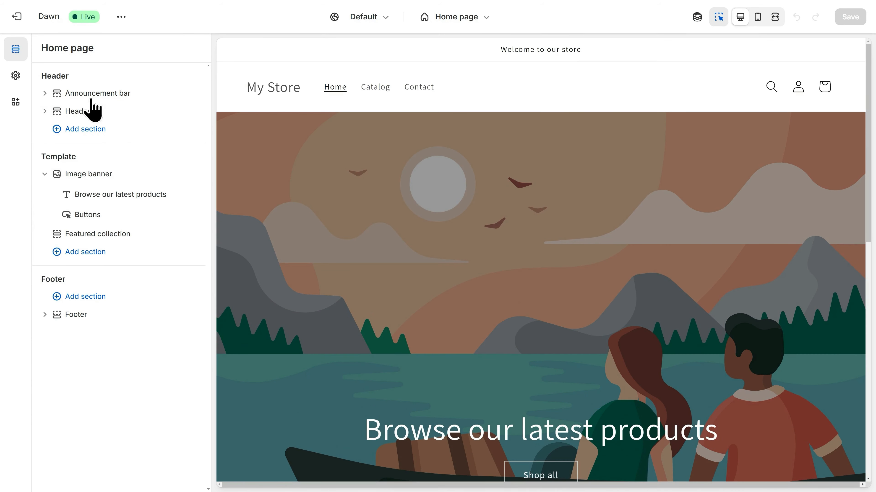
Upload White-Logo-500x185.png in the theme settings and apply it as the store logo
click(15, 77)
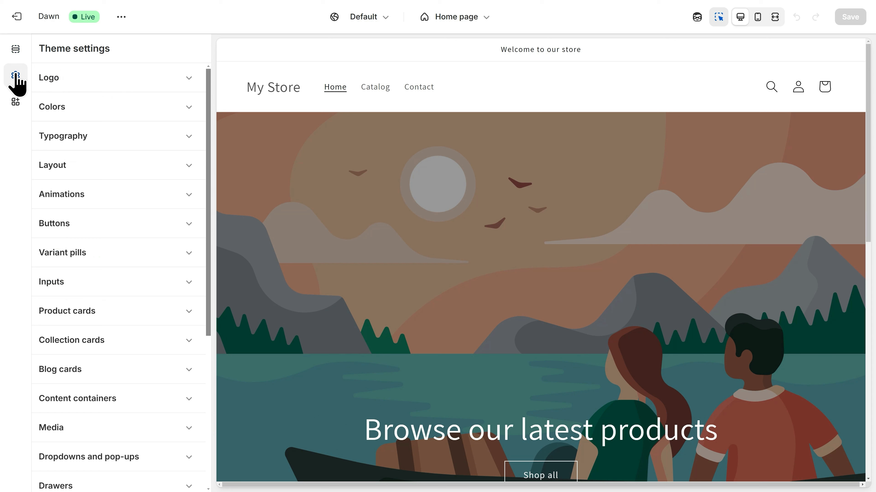
click(110, 92)
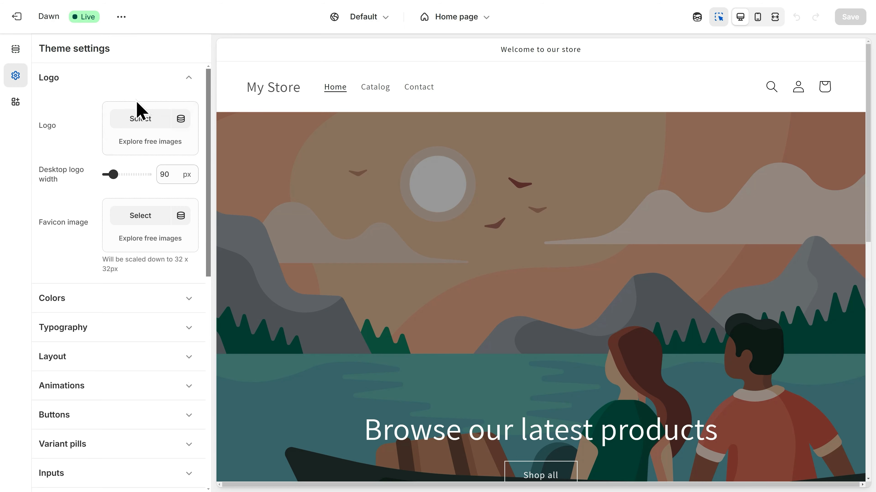
click(140, 123)
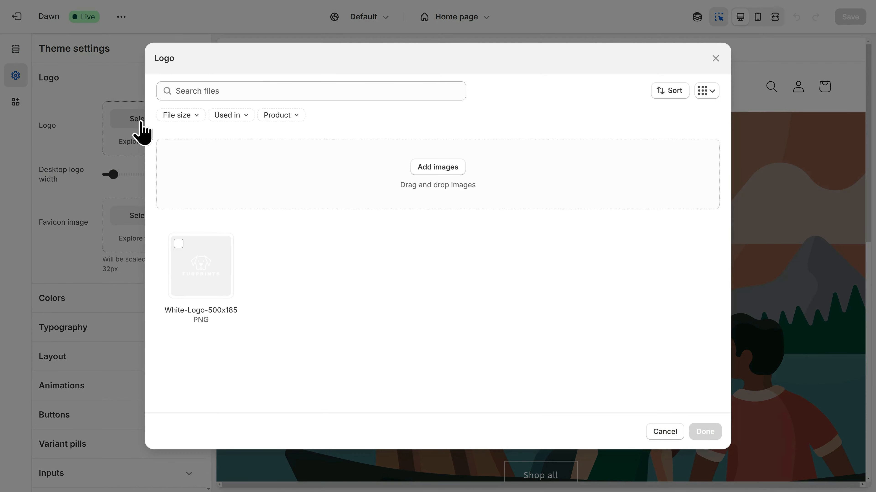
click(431, 175)
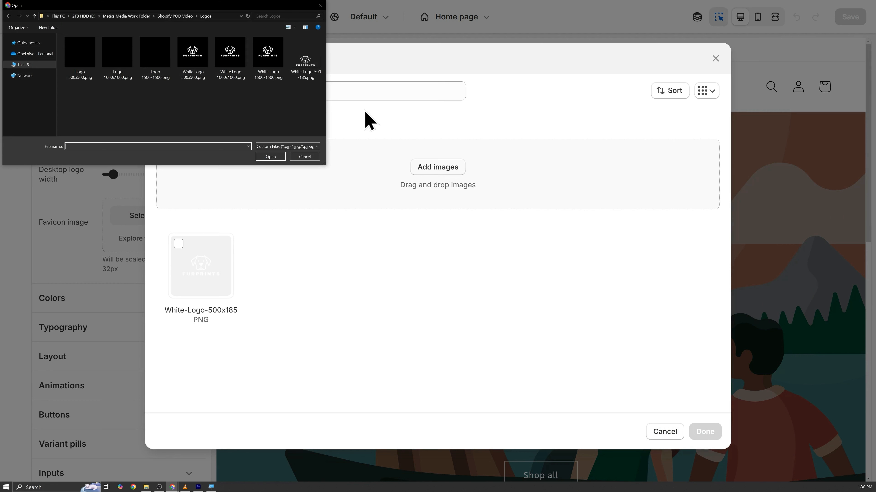
double_click(304, 79)
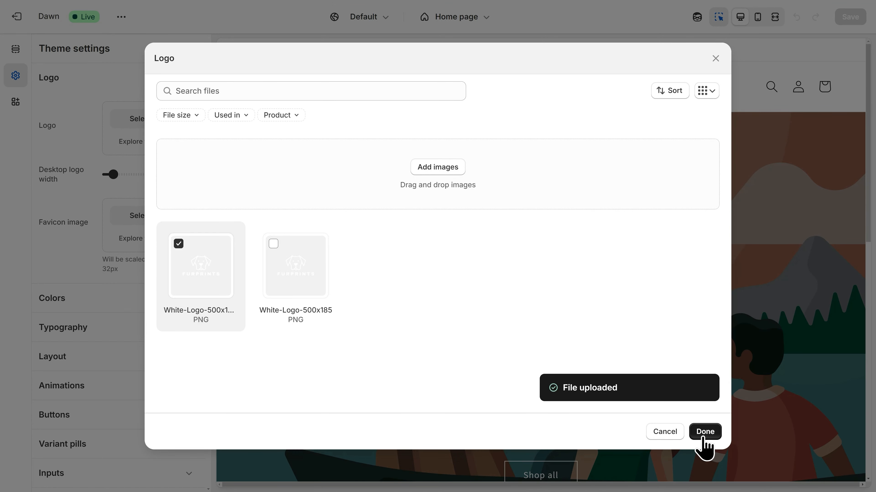
click(705, 435)
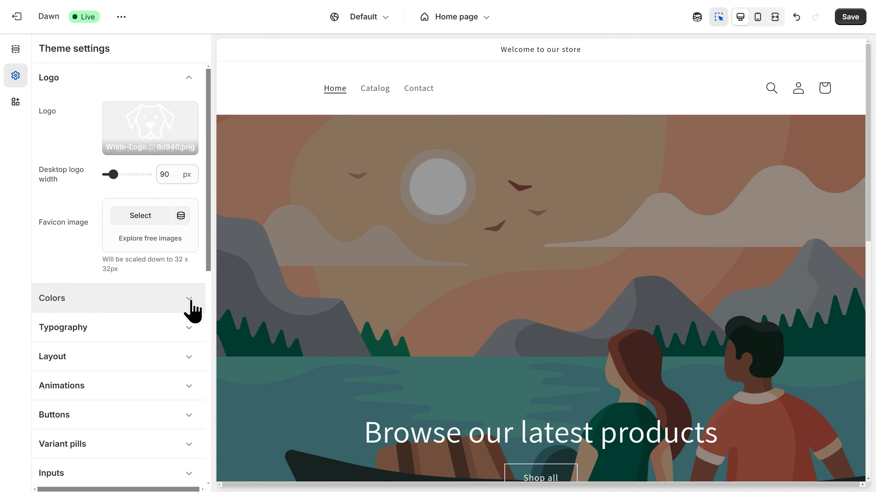
Set the theme's headings font to Archivo in the typography settings
click(152, 303)
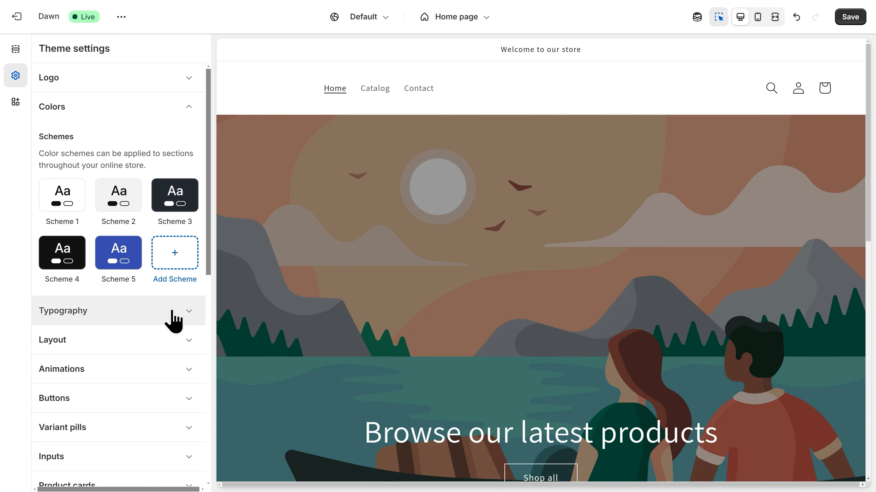
click(173, 321)
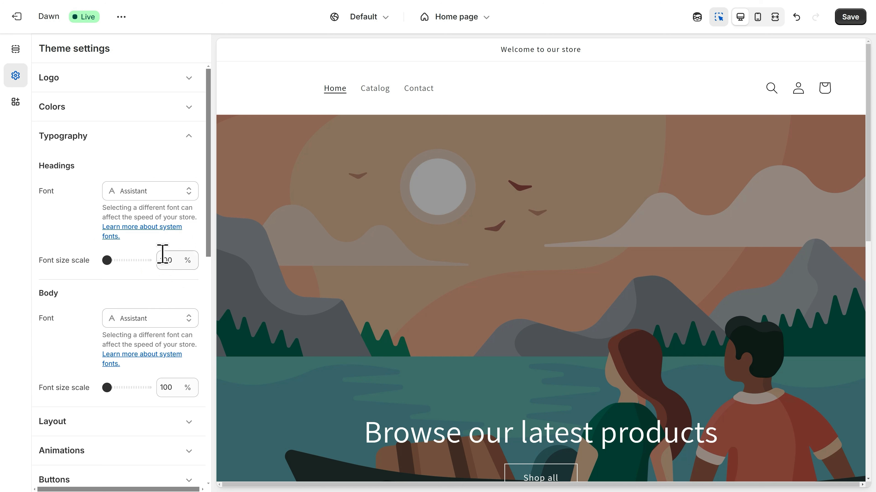
click(142, 198)
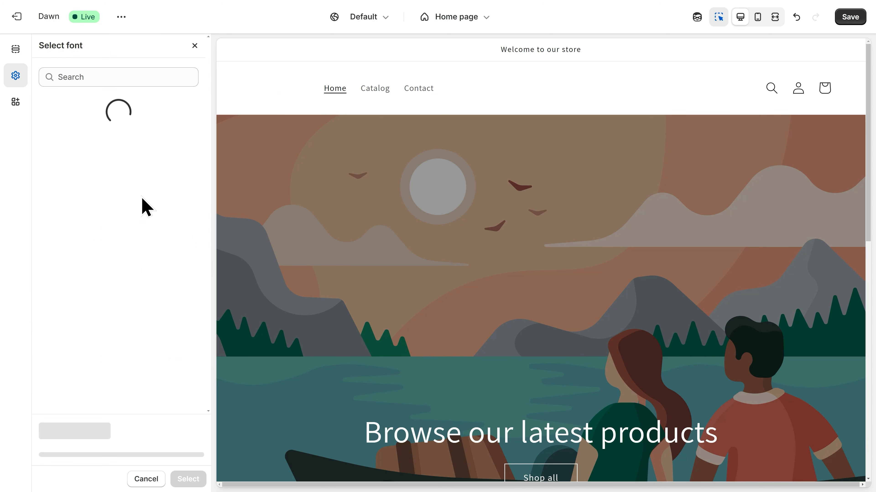
scroll(137, 203, down, 9)
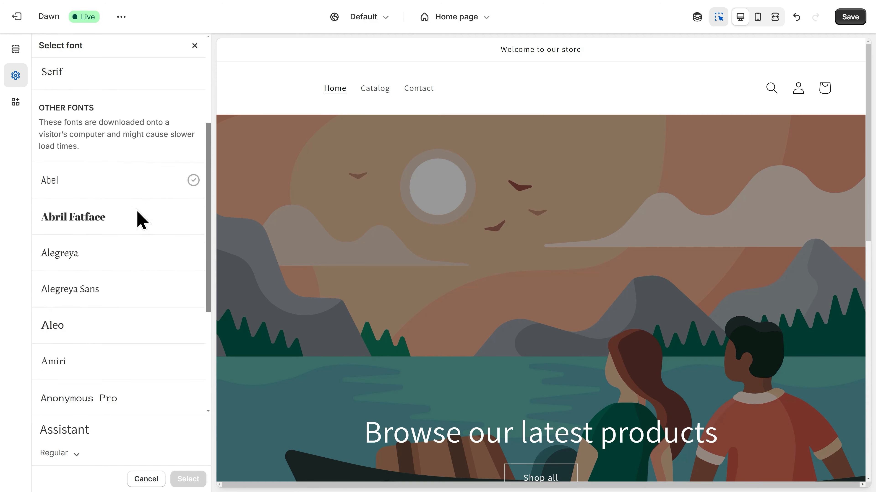
click(112, 332)
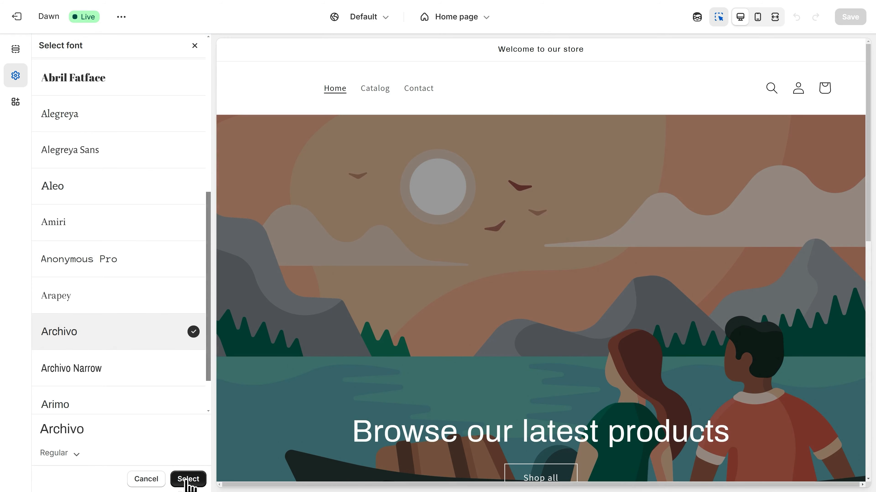
click(188, 480)
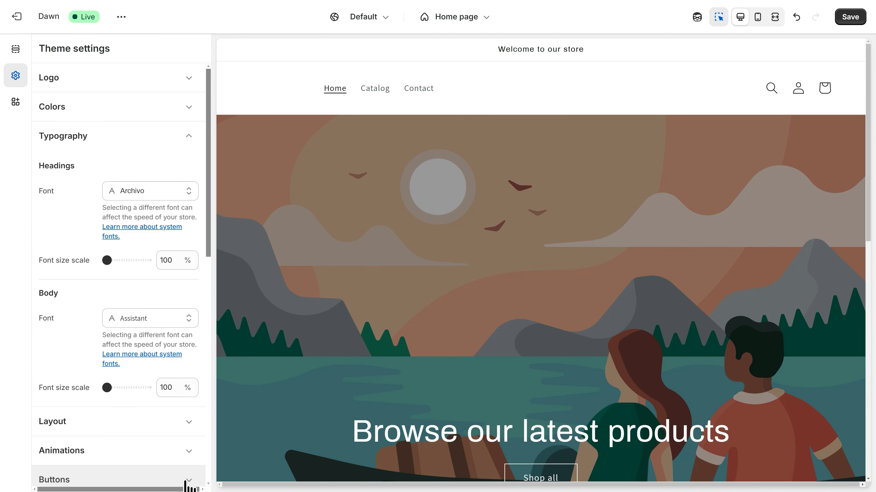
Set the theme's body font to Archivo to match the headings
click(144, 326)
scroll(144, 325, down, 8)
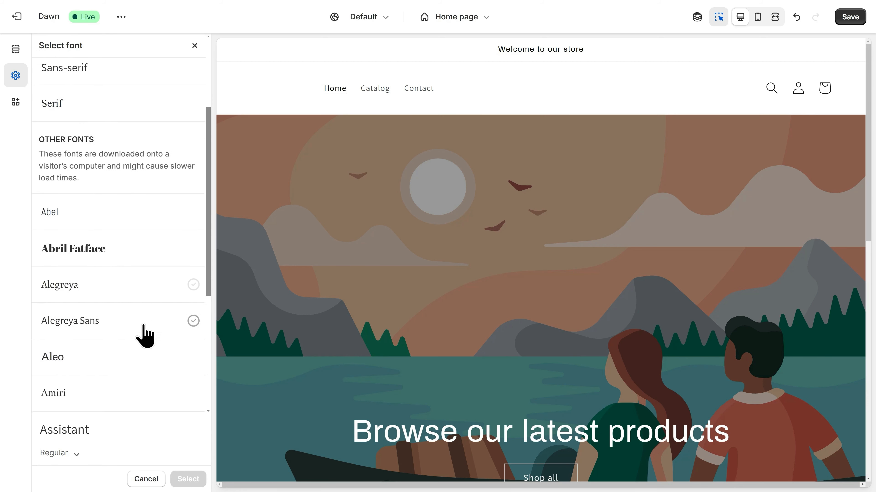
click(137, 360)
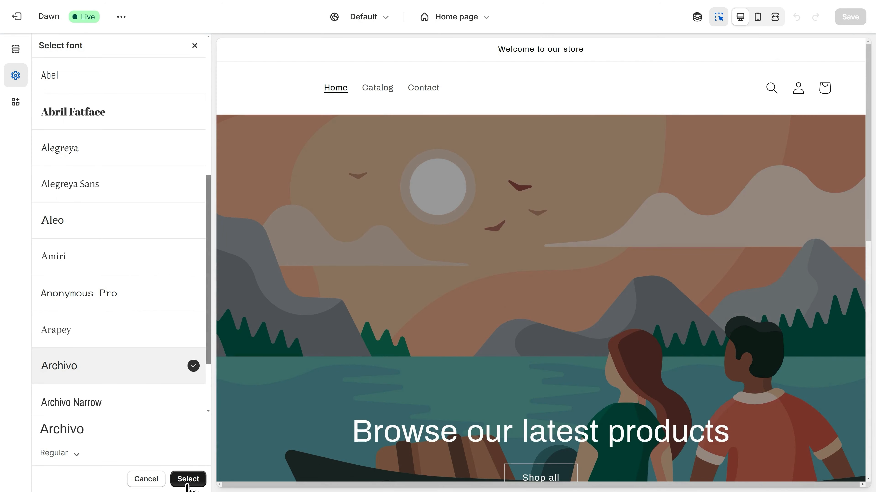
click(188, 480)
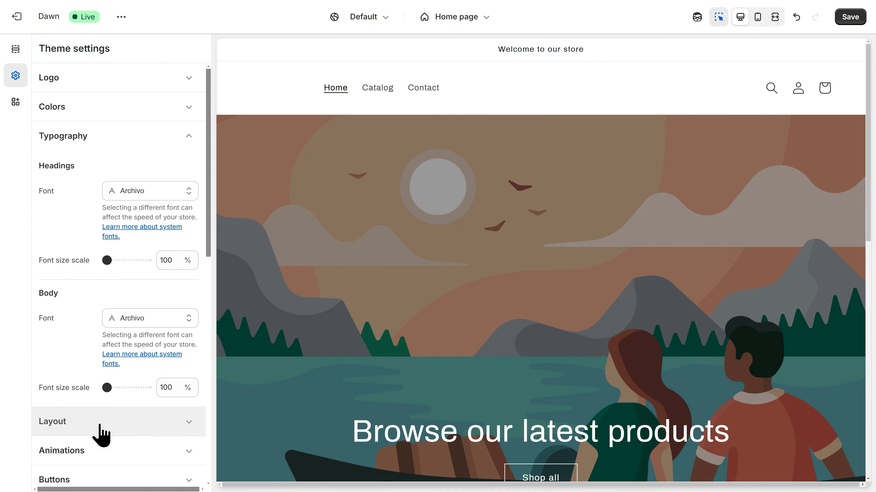
Reduce the page width in the theme's layout settings to 1000 px and check the home page preview
click(102, 435)
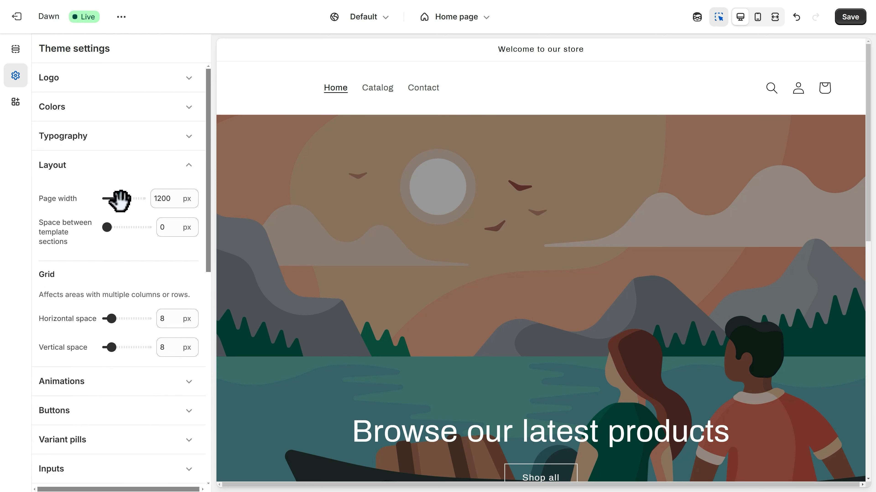
drag(118, 199, 104, 198)
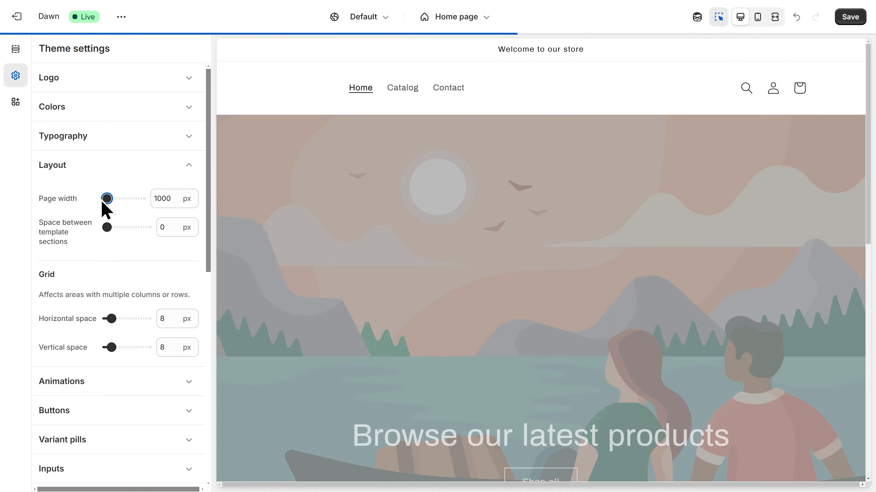
scroll(424, 291, down, 5)
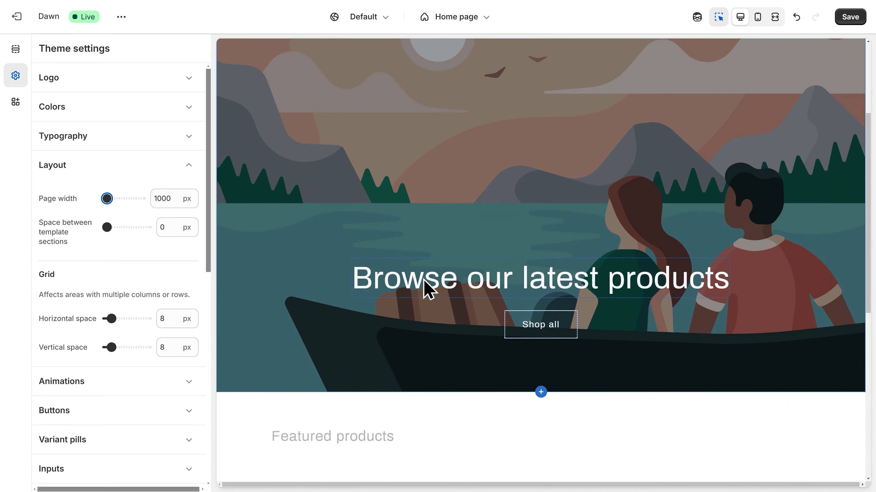
scroll(414, 317, up, 5)
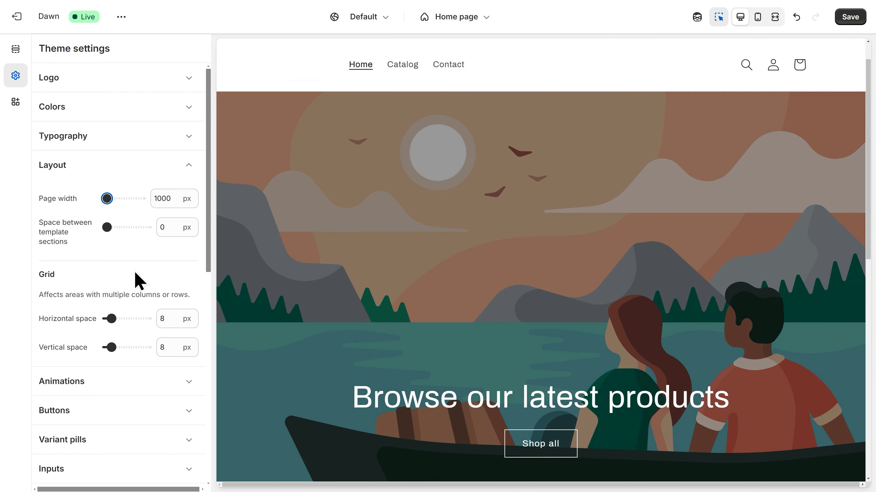
Set the hover effect for cards and buttons to 3D lift in the theme's animation settings
click(93, 382)
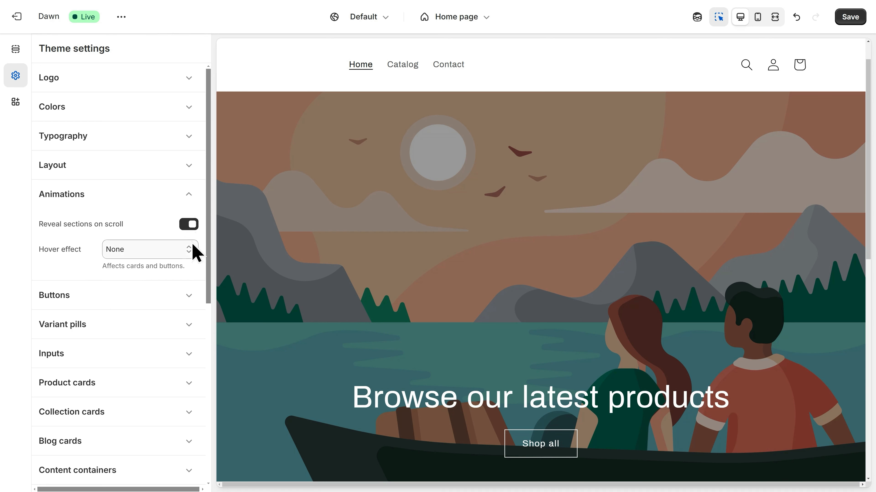
click(122, 253)
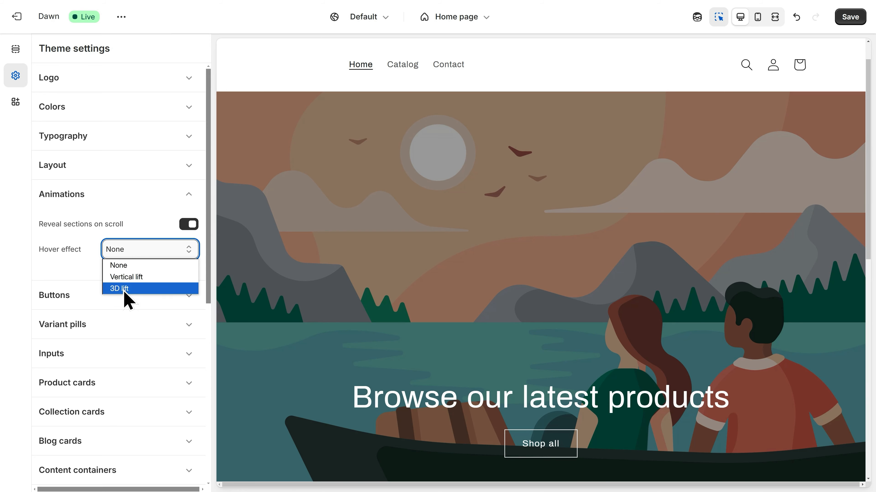
click(124, 291)
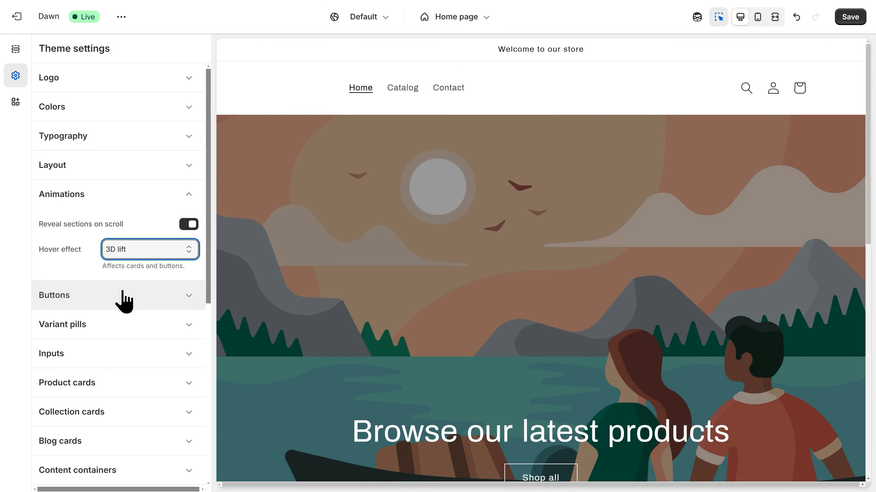
Change the announcement bar's text to "Welcome to FurPrints!" and save the theme changes
click(23, 59)
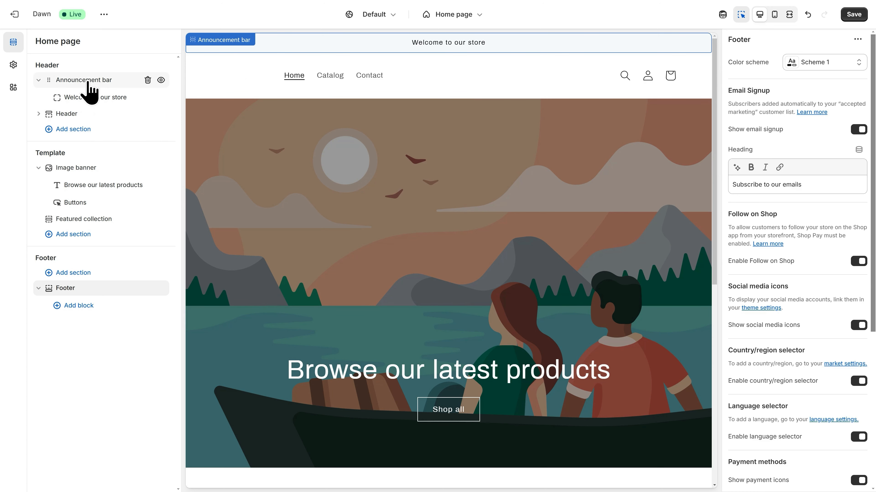
click(88, 90)
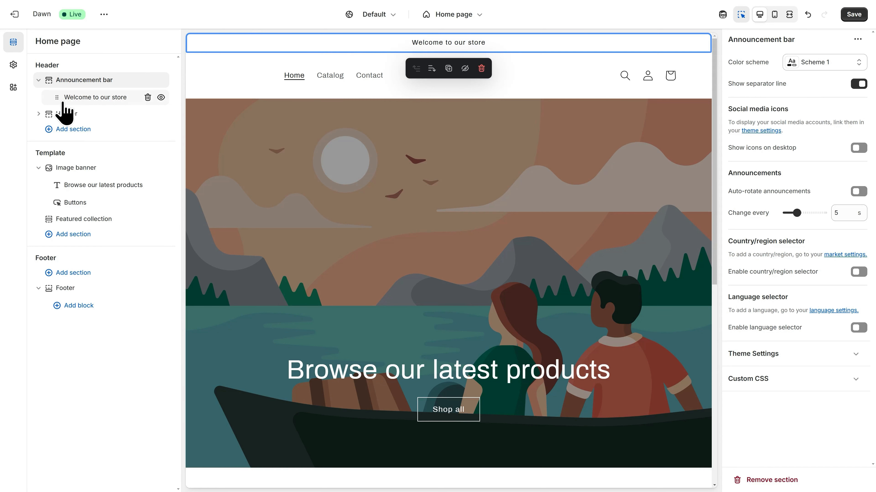
click(95, 102)
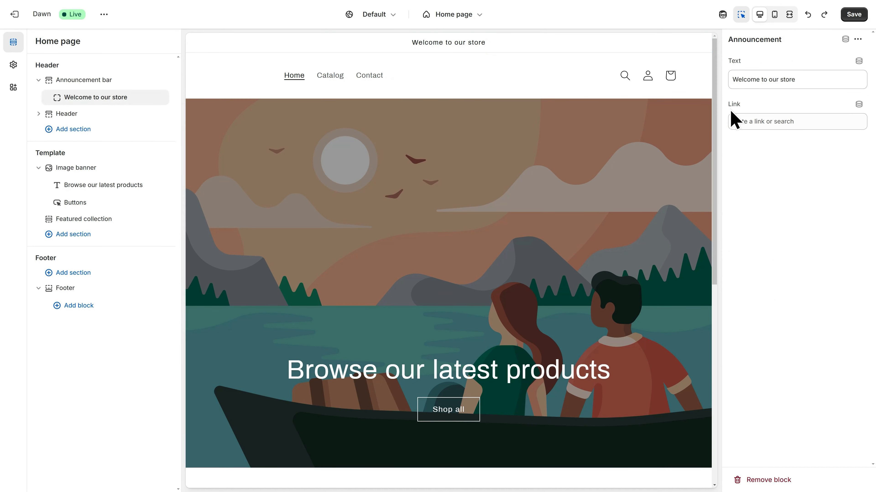
click(771, 79)
key(ctrl+a)
text(We)
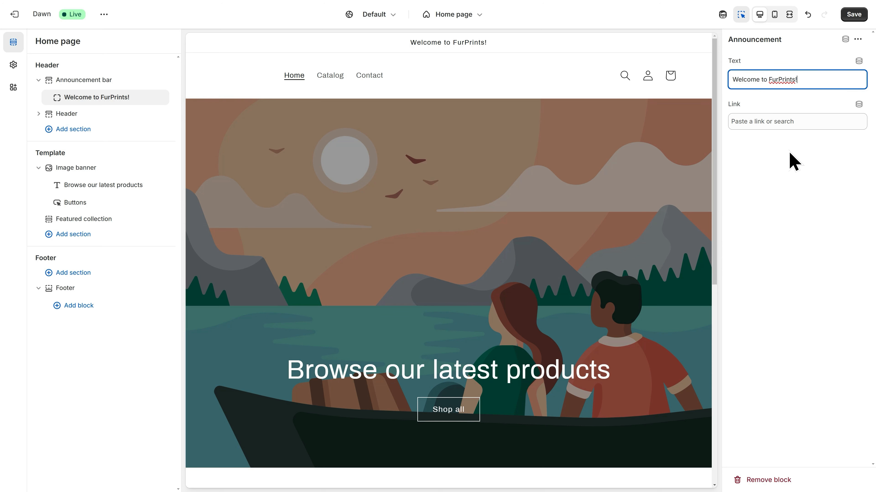
click(851, 19)
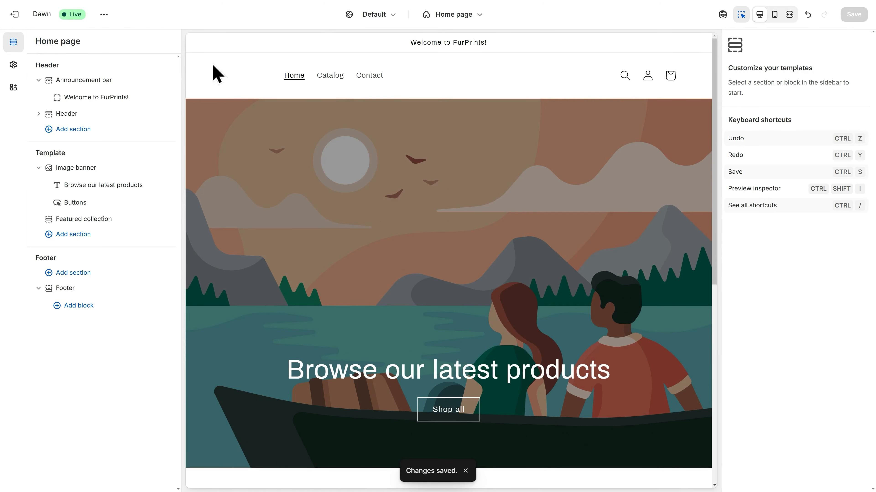
Set the header section's color scheme to Scheme 3, save the theme changes and exit the theme editor
click(68, 115)
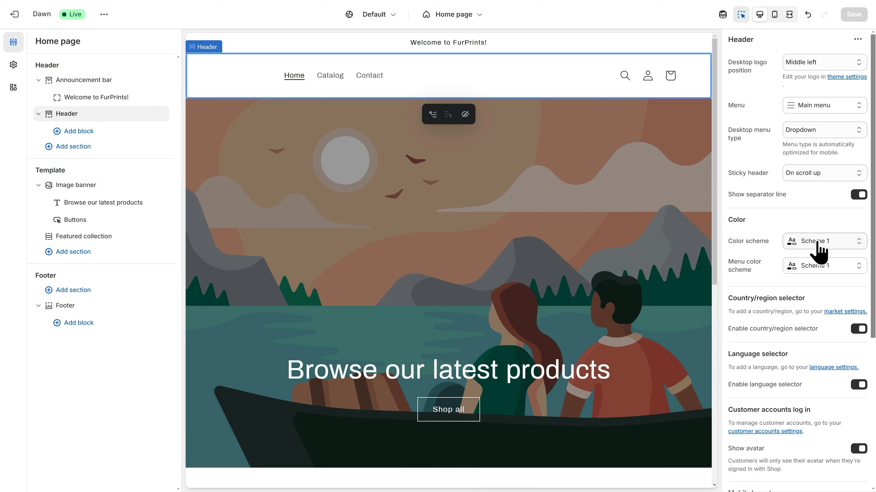
click(818, 243)
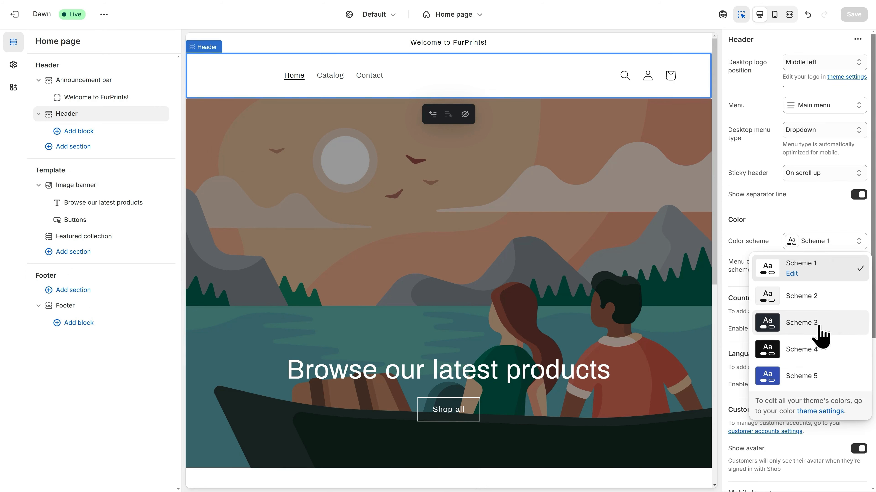
click(820, 331)
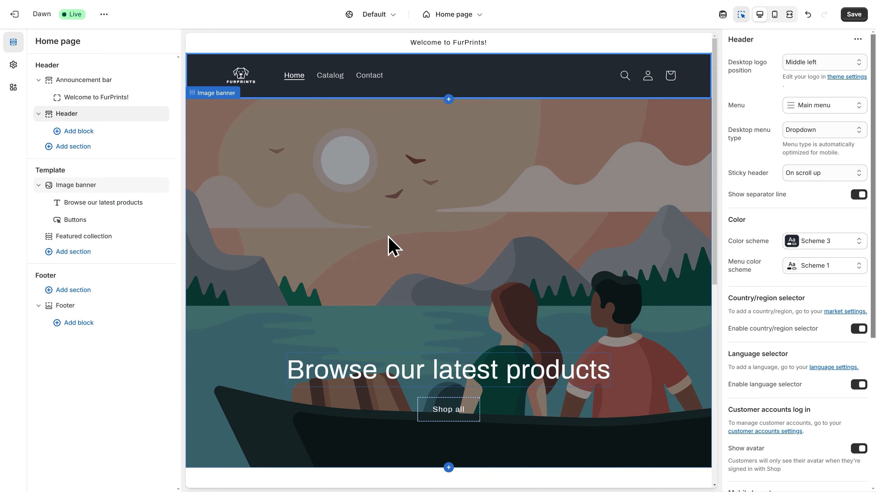
click(849, 21)
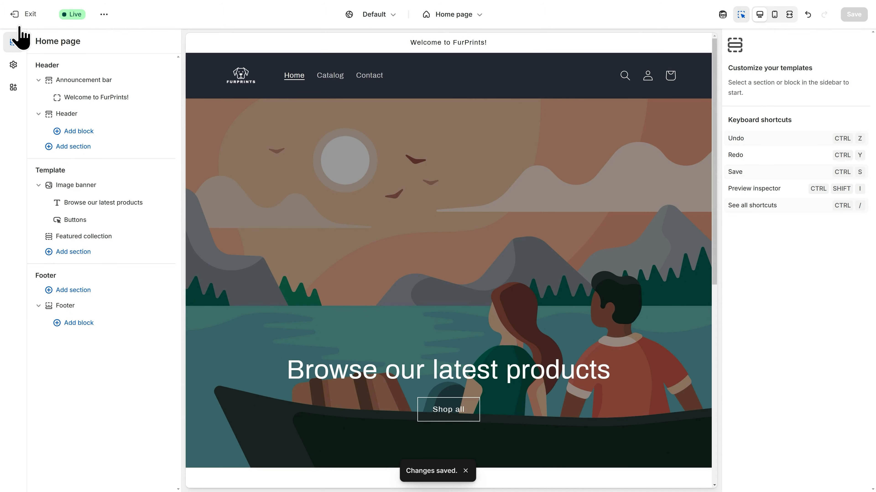
click(19, 18)
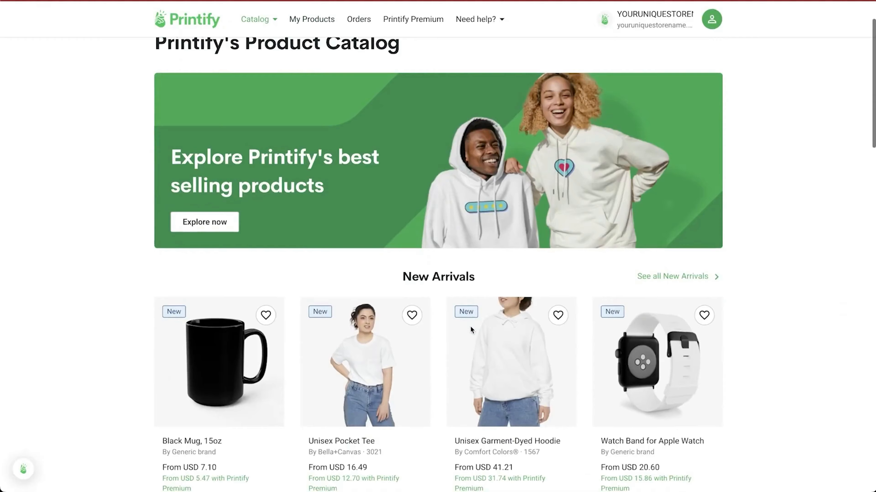
scroll(470, 326, down, 4)
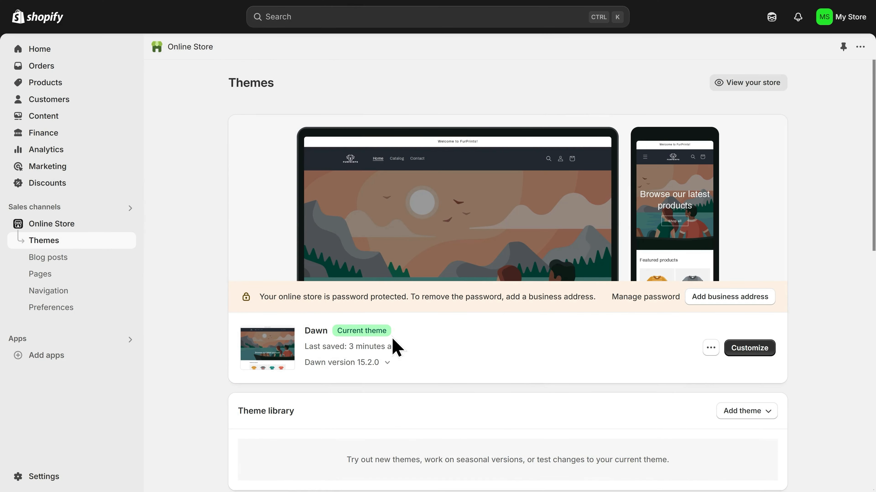
Install the Printify: Print on Demand app in the Shopify store and choose signing in with an existing Printify account
click(49, 359)
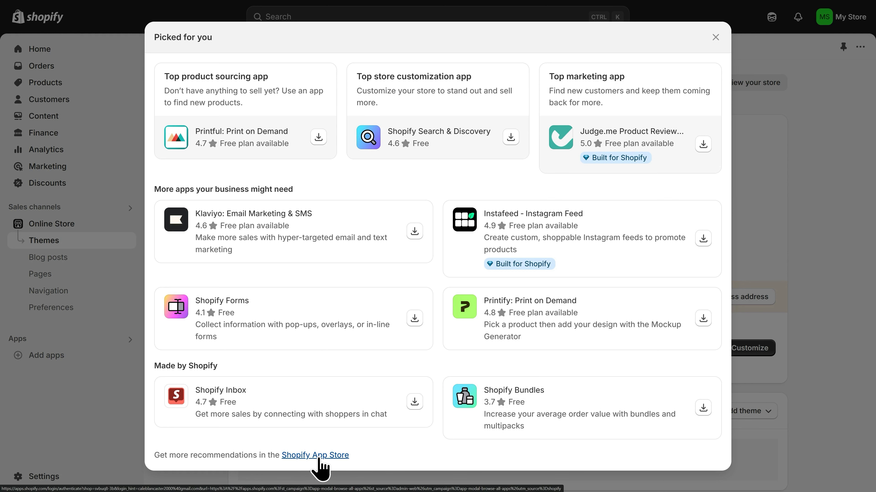
click(703, 318)
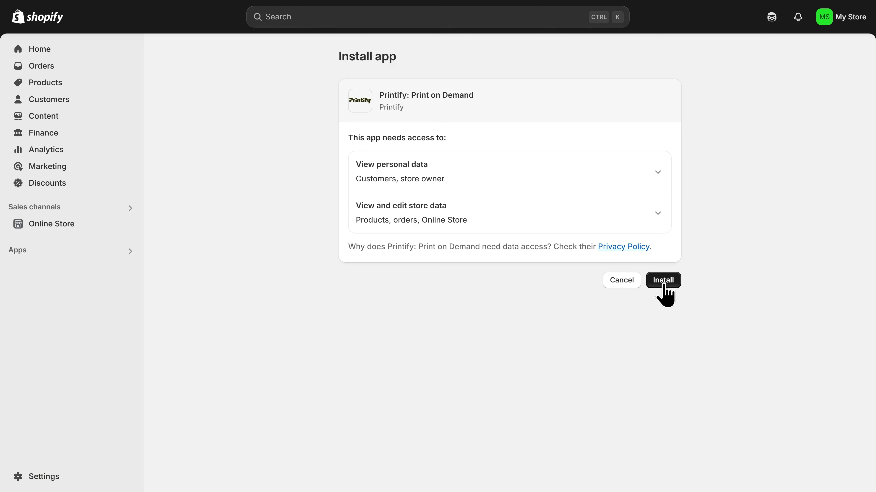
click(664, 280)
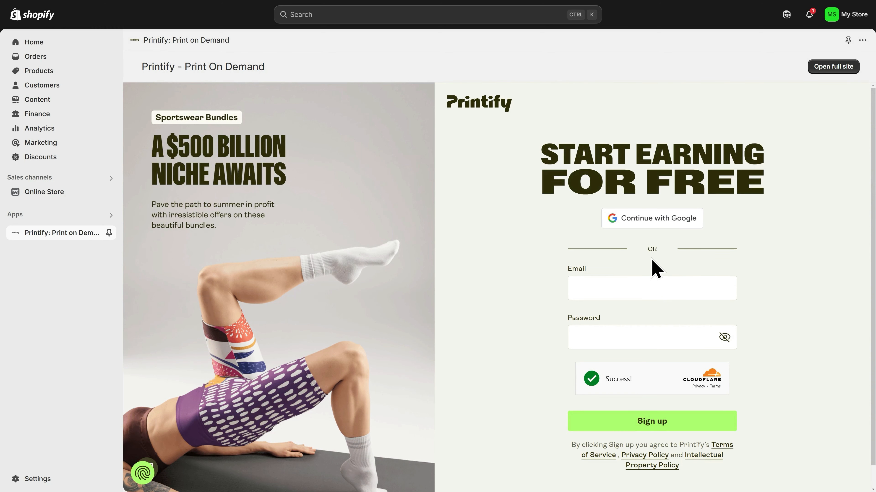
scroll(775, 300, down, 1)
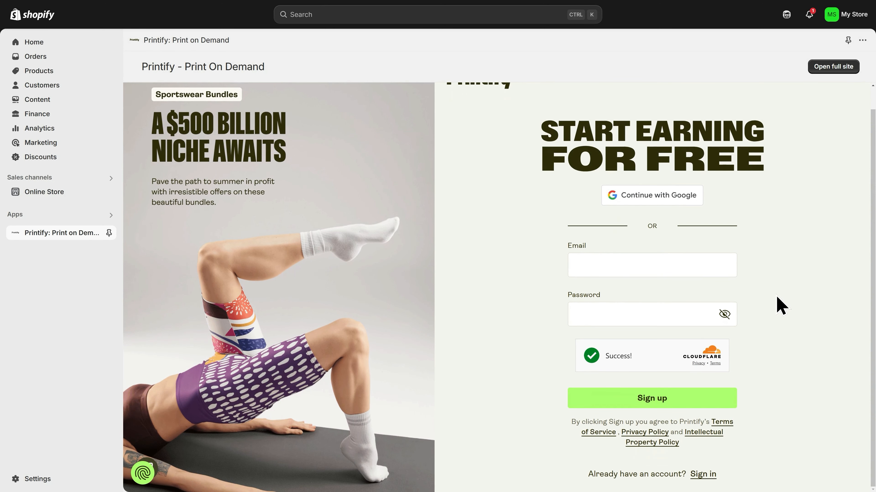
click(702, 475)
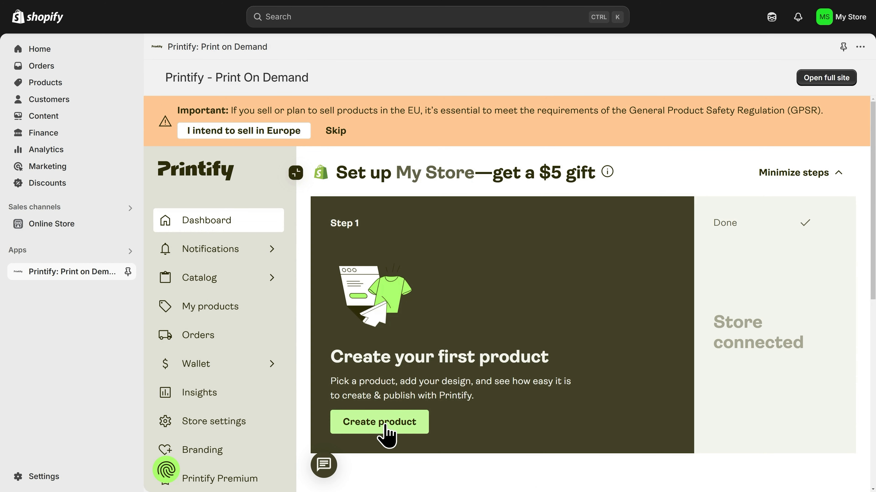
Change the store name in Printify's store settings to FurPrints and save it
click(208, 428)
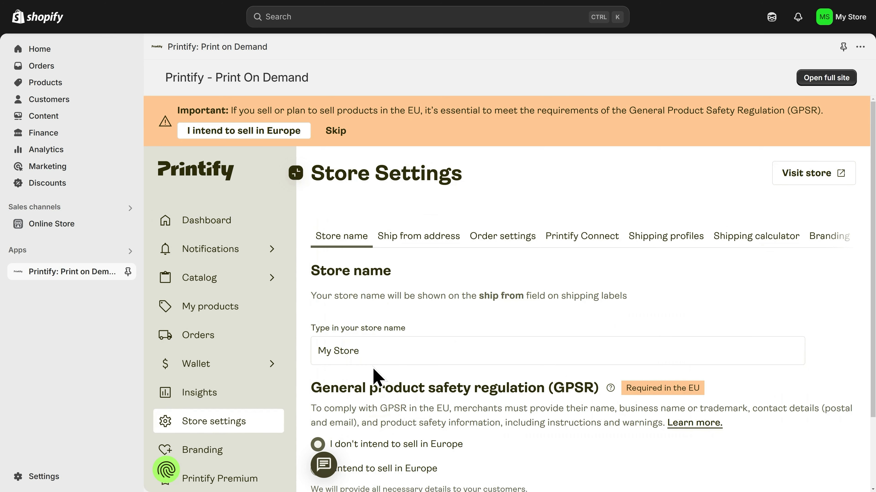
click(371, 356)
key(ctrl+a)
text(F)
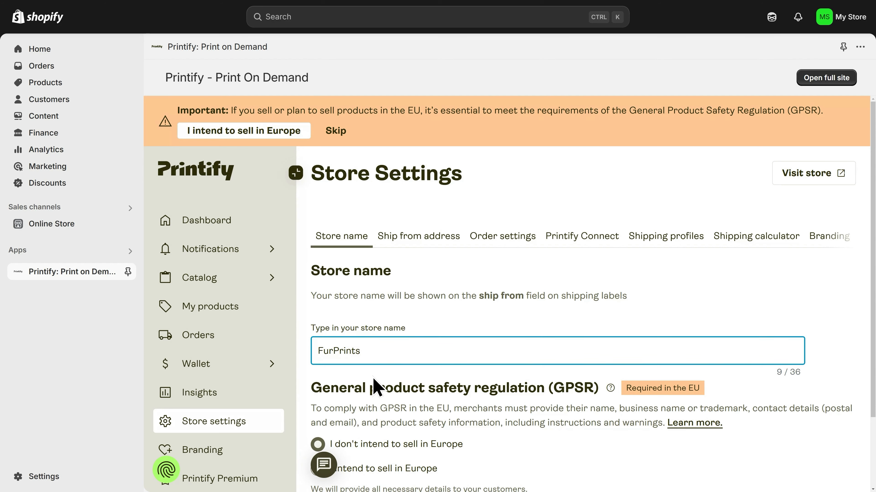
scroll(552, 414, down, 3)
click(815, 463)
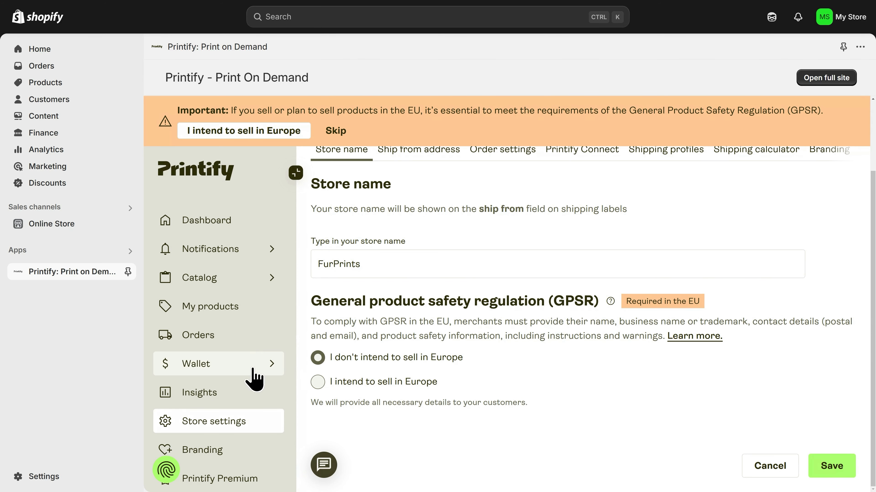
Review the Printify wallet's payment details, covering the balance, payment card and billing currency sections
click(217, 365)
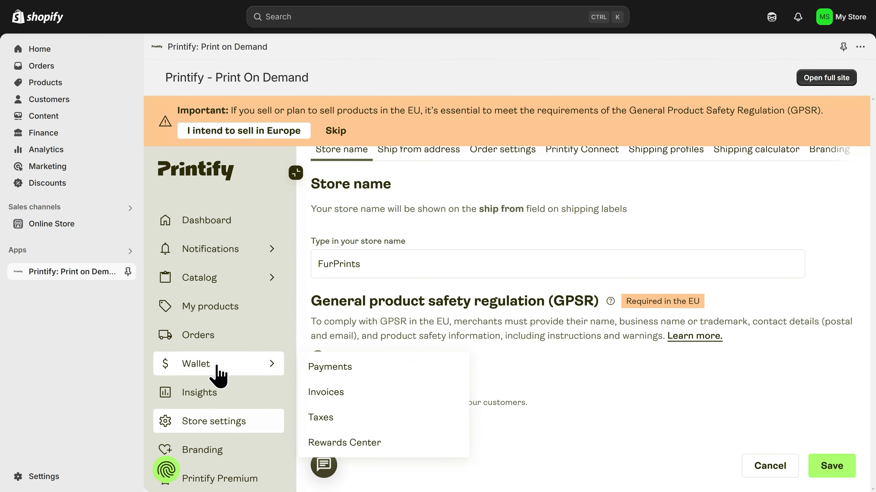
click(342, 369)
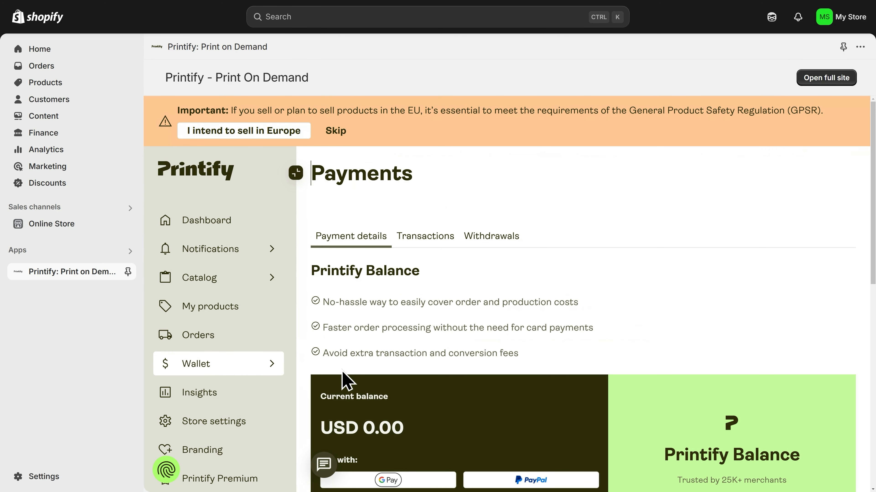
scroll(344, 380, down, 2)
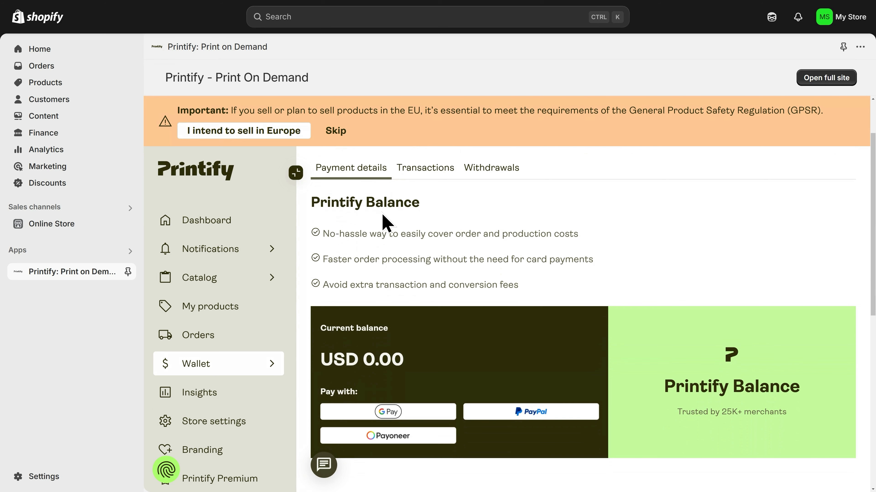
scroll(428, 380, down, 4)
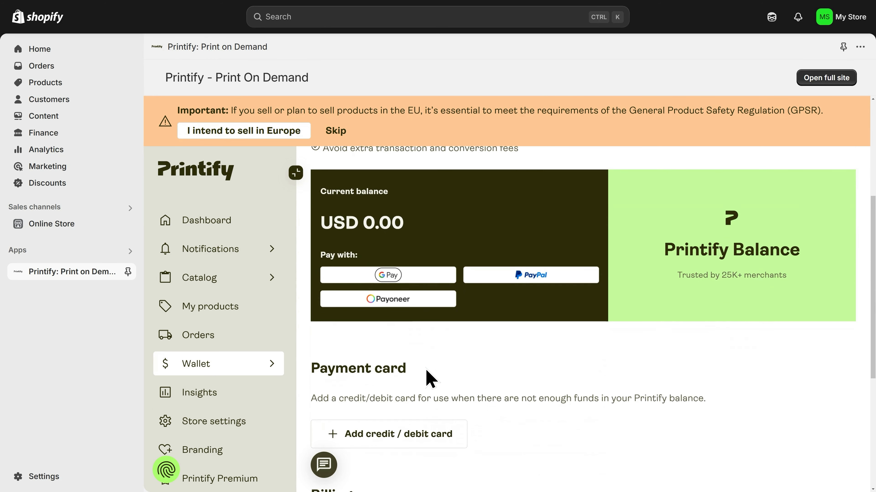
scroll(428, 379, down, 3)
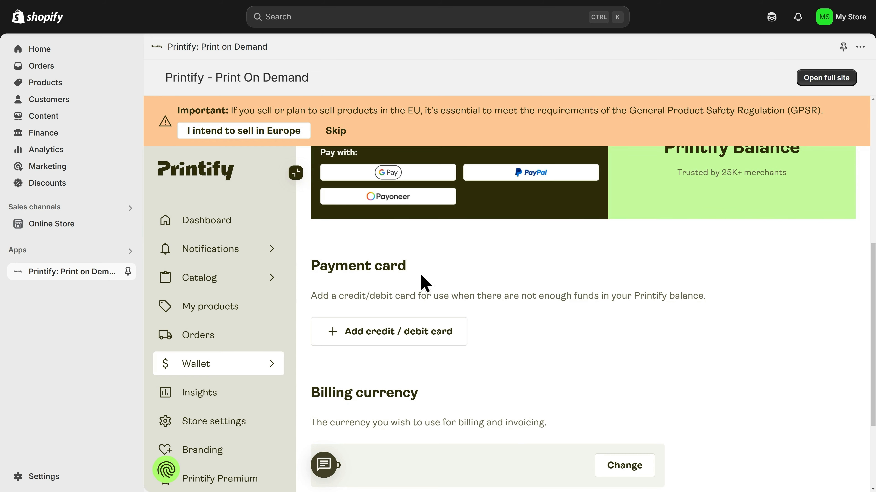
Open the Bella+Canvas 3001 Unisex Jersey Short Sleeve Tee from the T-shirts category of the Printify catalog
key(ctrl+minus)
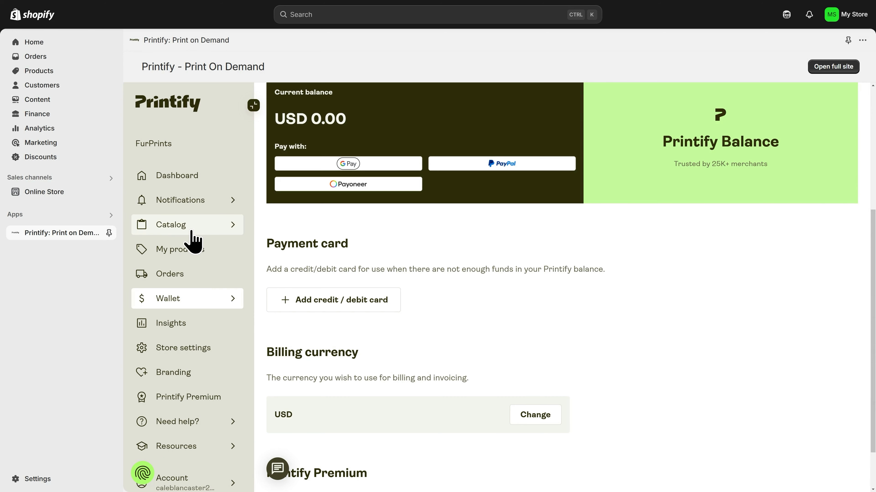
click(196, 236)
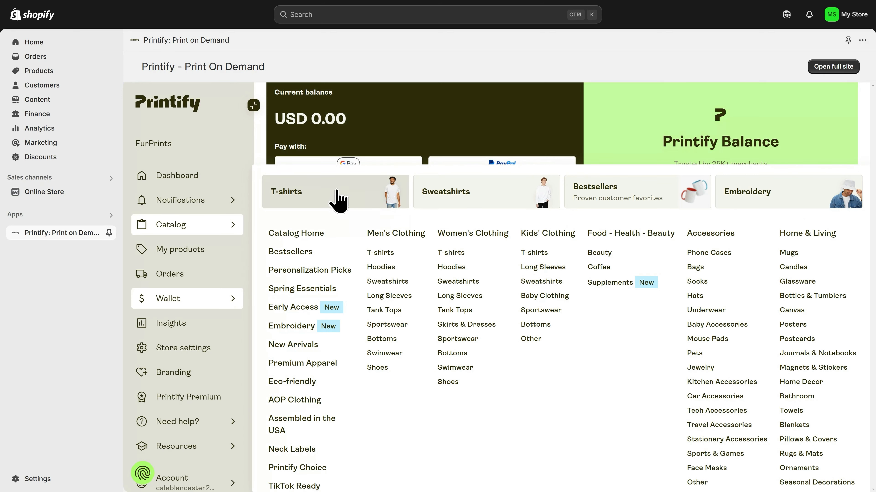
click(338, 200)
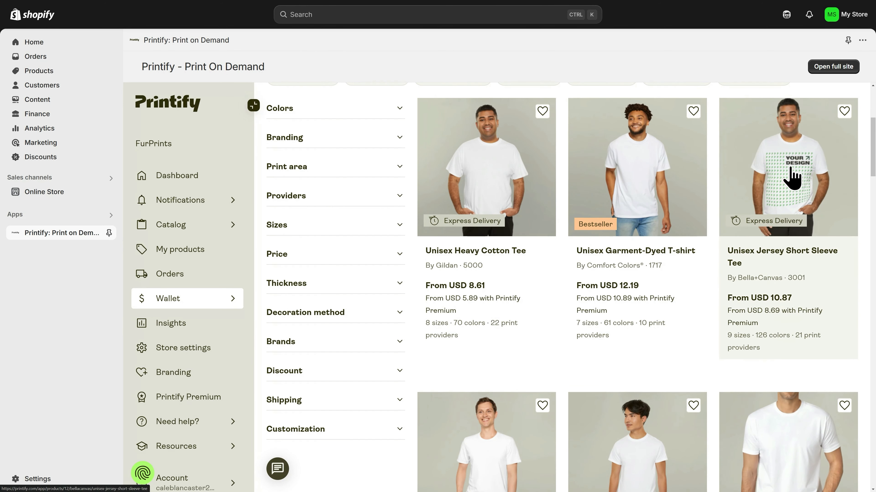
click(792, 177)
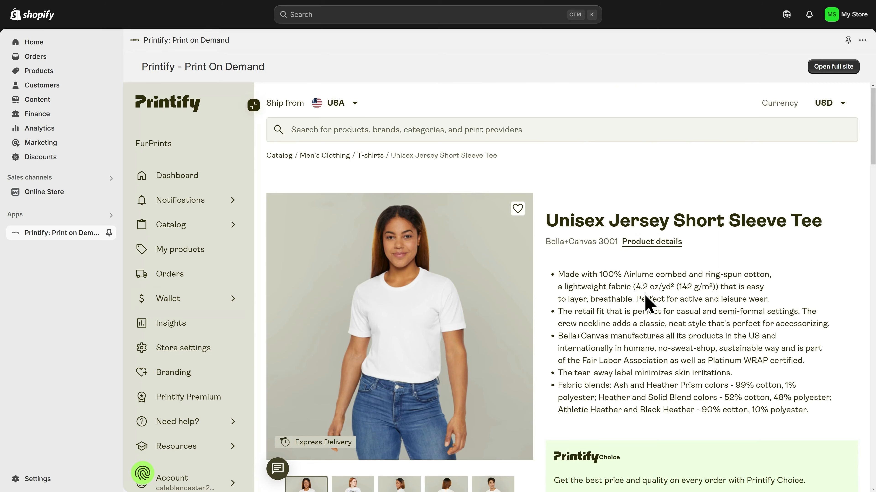
Switch the tee's fulfilment option to choosing the print provider manually
scroll(641, 303, down, 7)
scroll(629, 303, down, 3)
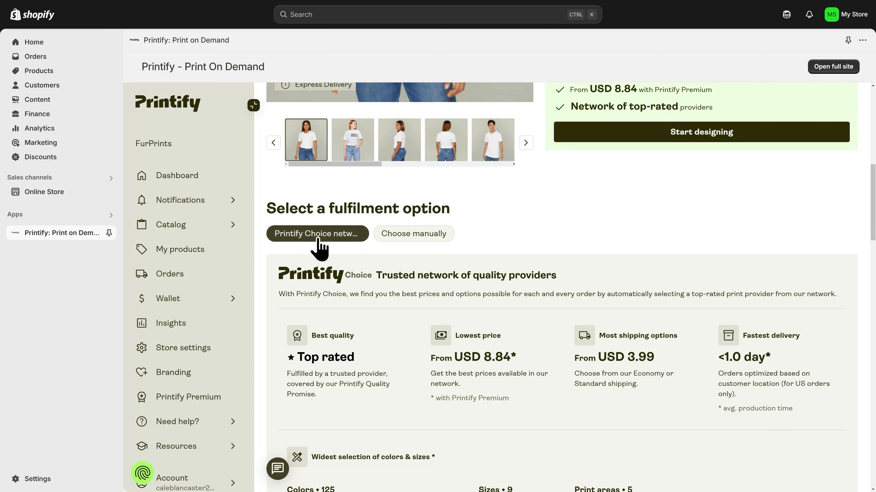
click(413, 234)
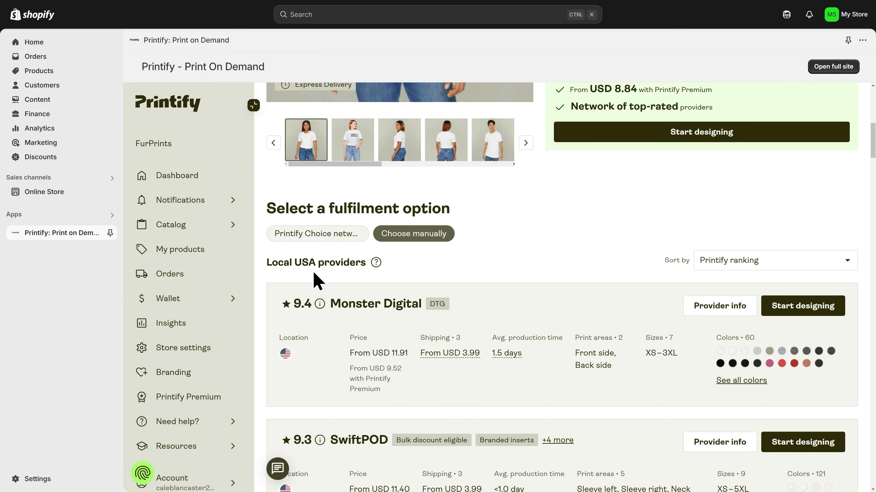
click(750, 266)
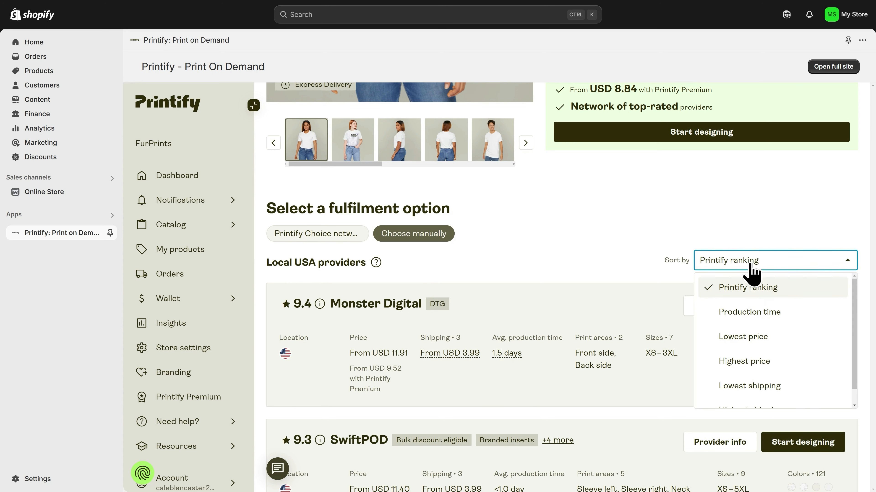
scroll(760, 345, down, 1)
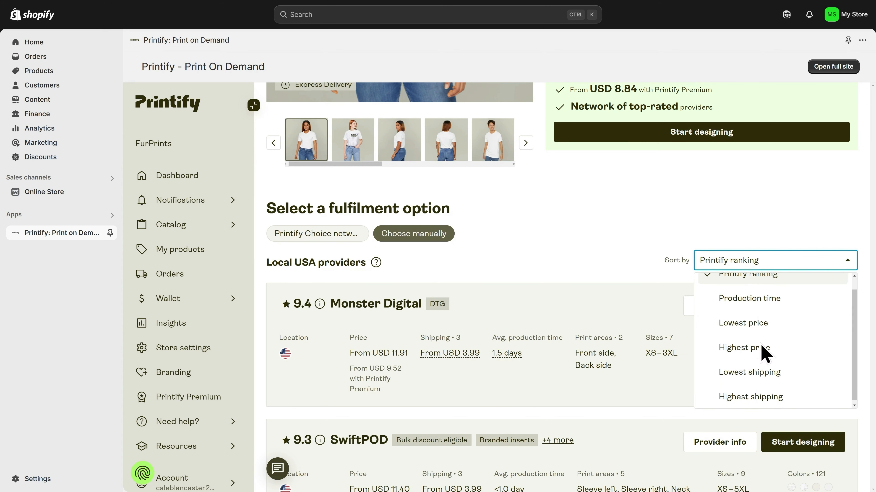
scroll(761, 373, up, 1)
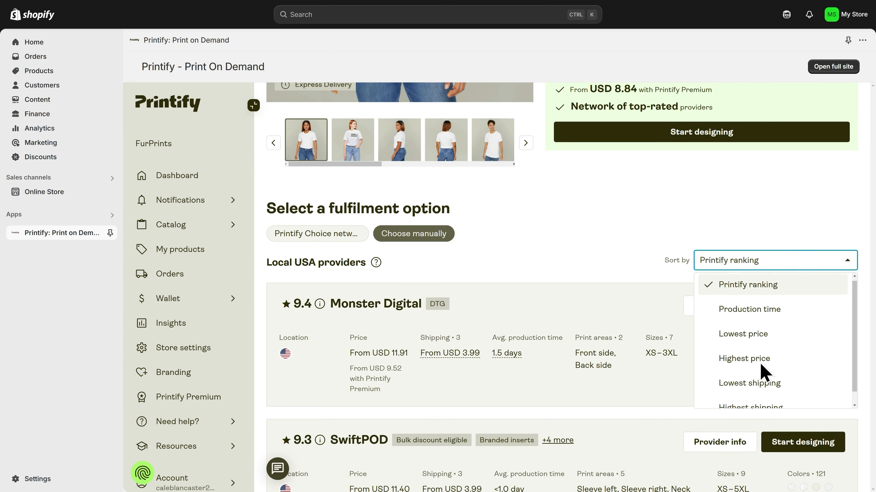
click(785, 265)
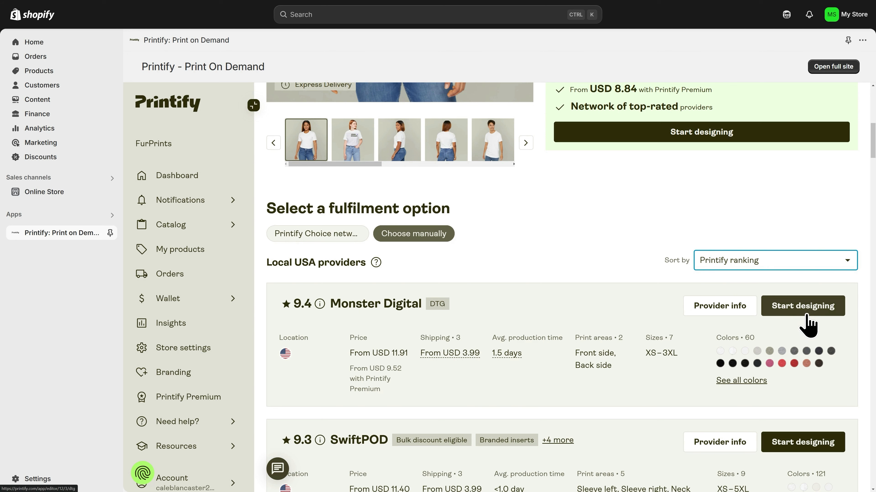
Start designing the tee with Monster Digital as provider, skipping the product creator tour and dismissing the help tip
click(805, 323)
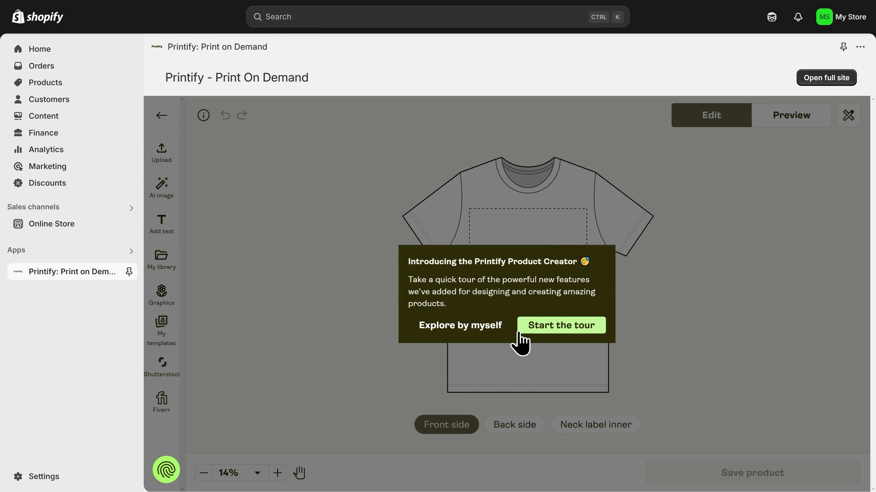
click(461, 331)
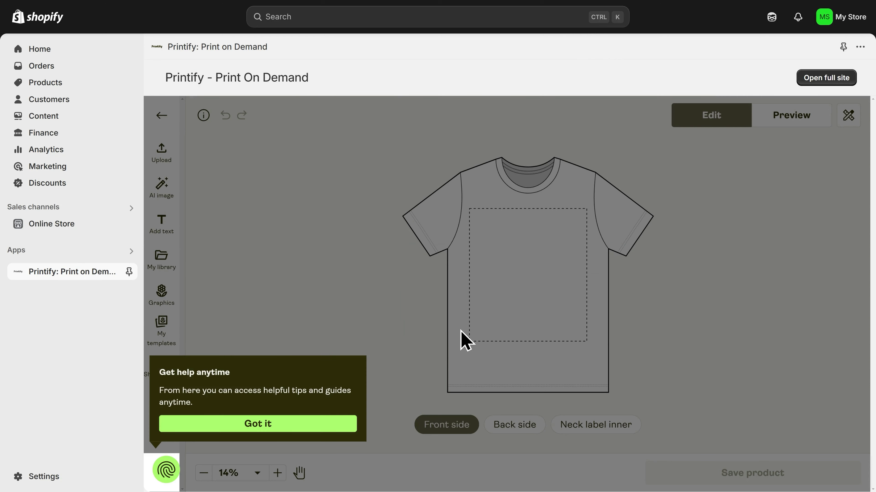
click(314, 428)
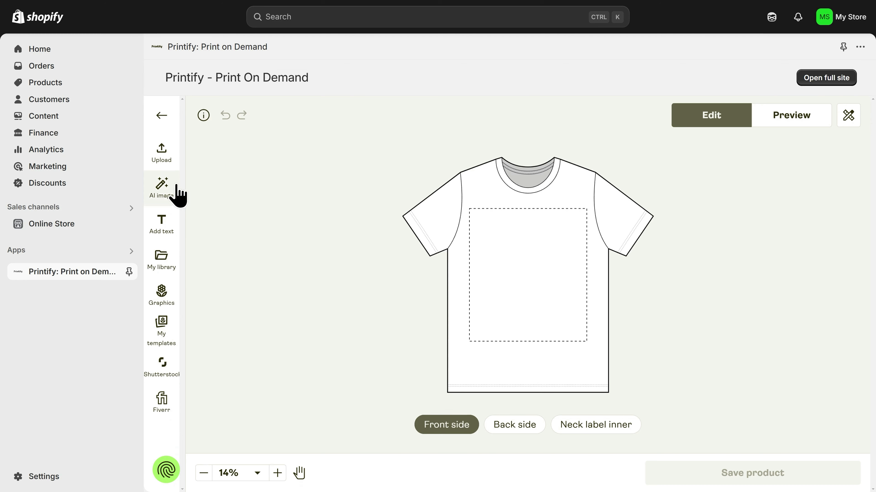
Upload the design Golden Shirt 3.png from the device onto the front side of the T-shirt
click(162, 155)
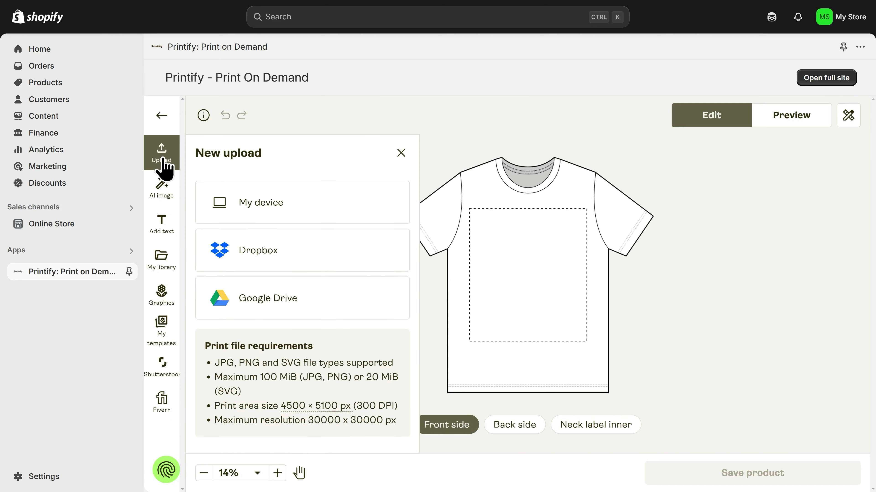
click(280, 209)
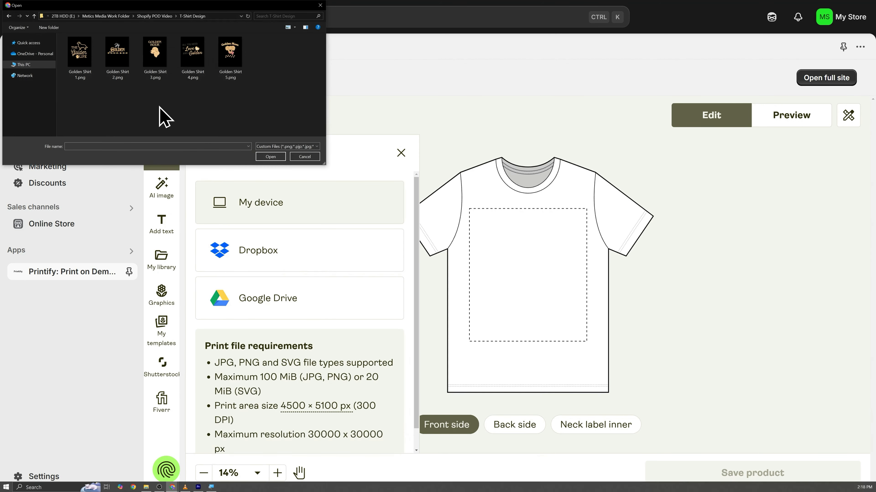
double_click(153, 60)
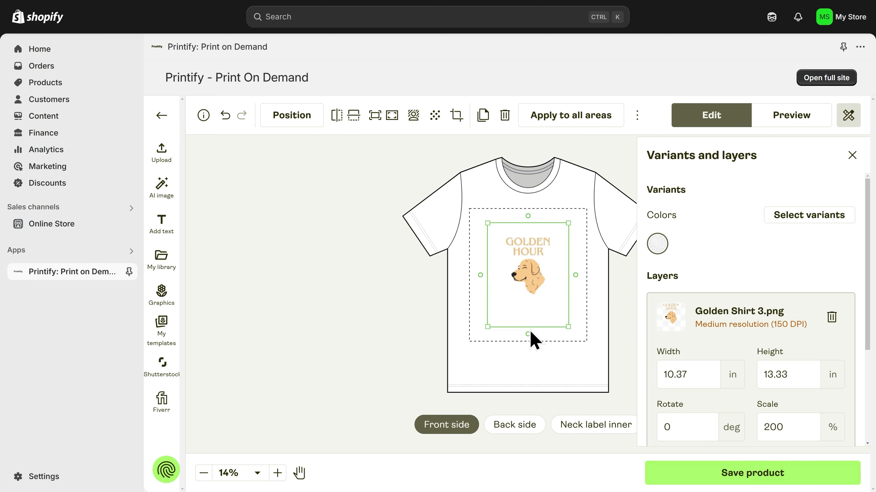
Enlarge the Golden Shirt 3.png design to about 12.69 x 16.31 in, centre it horizontally and raise it slightly on the chest
drag(489, 328, 466, 349)
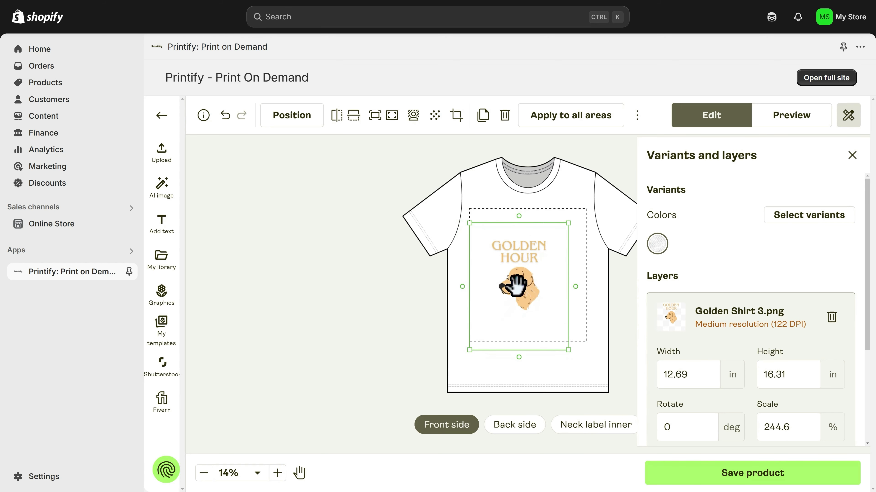
mouse_move(516, 286)
mouse_down()
mouse_move(526, 287)
mouse_move(528, 276)
mouse_up()
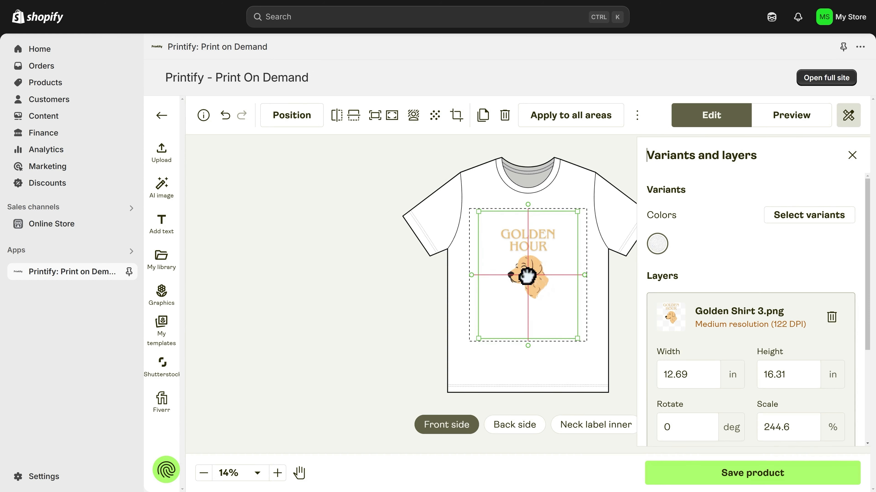
drag(528, 276, 526, 274)
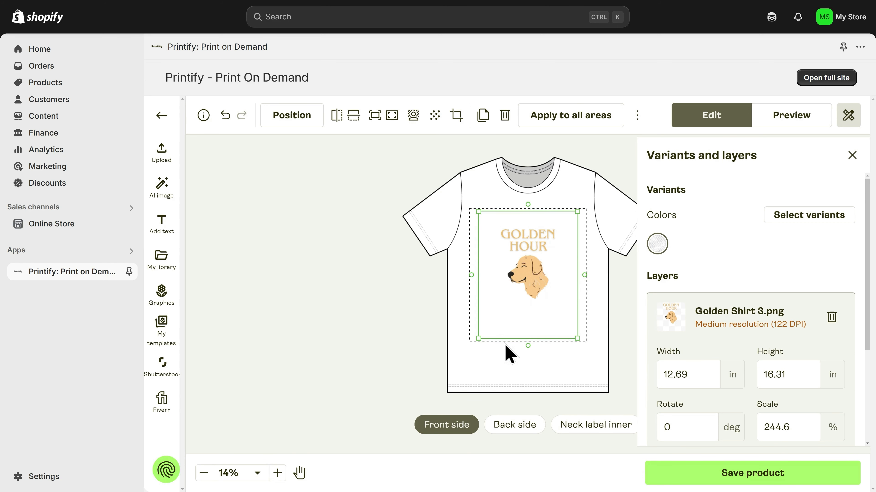
mouse_move(524, 275)
mouse_down()
mouse_move(529, 235)
mouse_move(529, 268)
mouse_up()
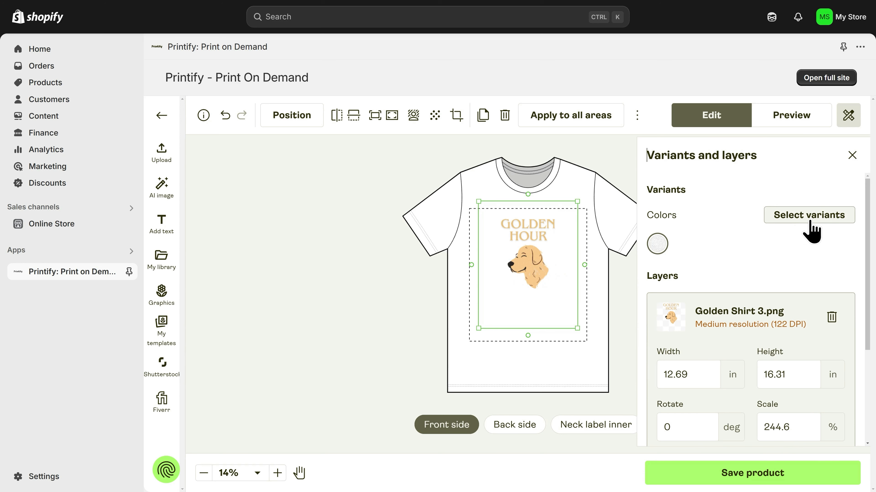
Add the Deep Heather, Black Heather and Heather Navy colours to the shirt's selected variants
click(810, 227)
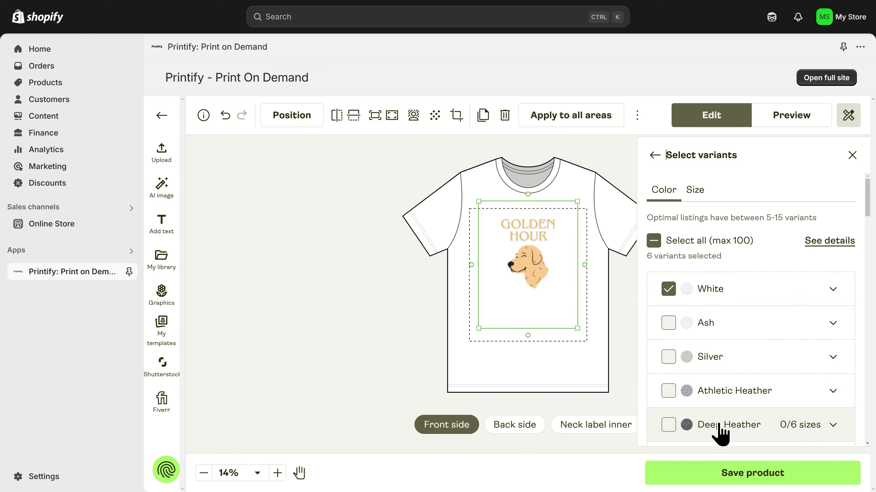
scroll(718, 435, down, 3)
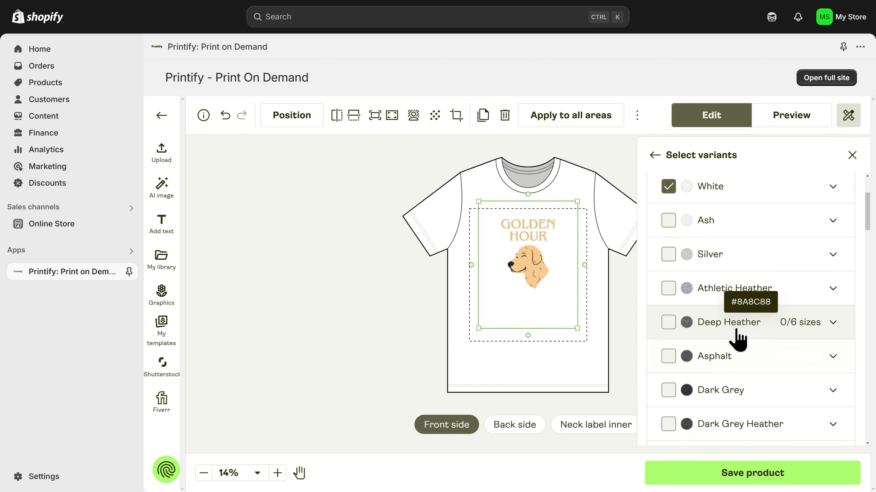
click(668, 322)
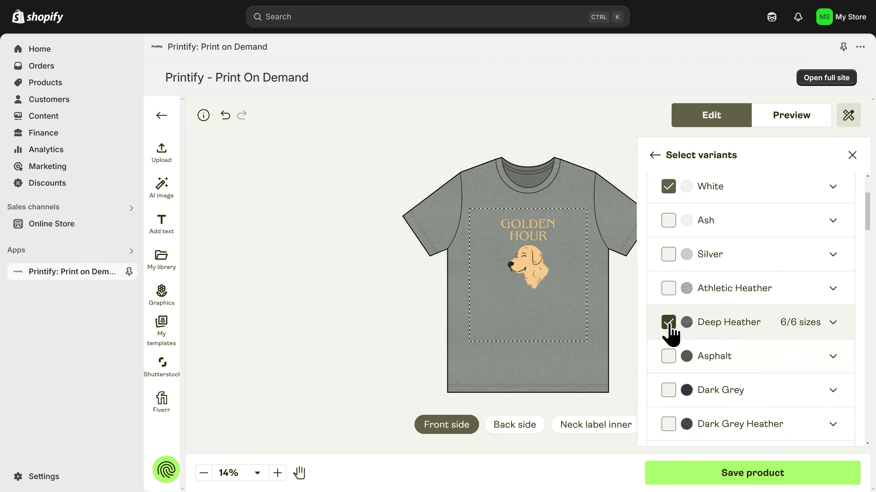
scroll(670, 333, down, 5)
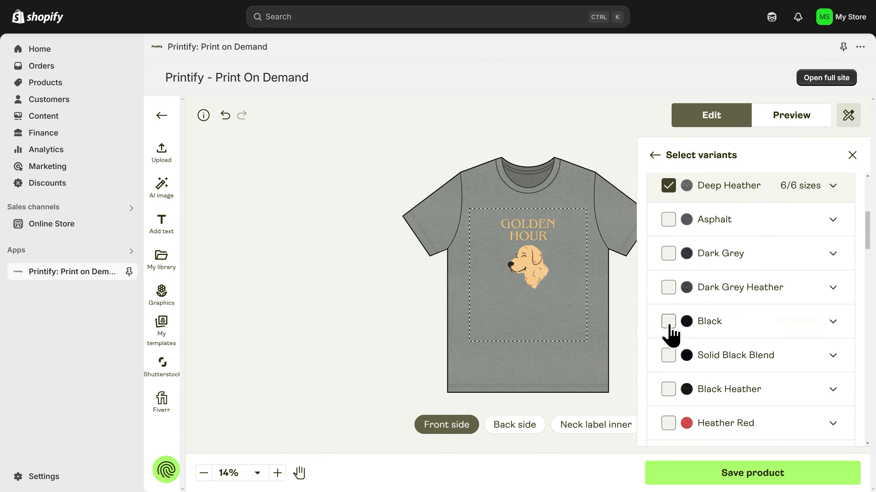
click(668, 355)
scroll(670, 363, down, 18)
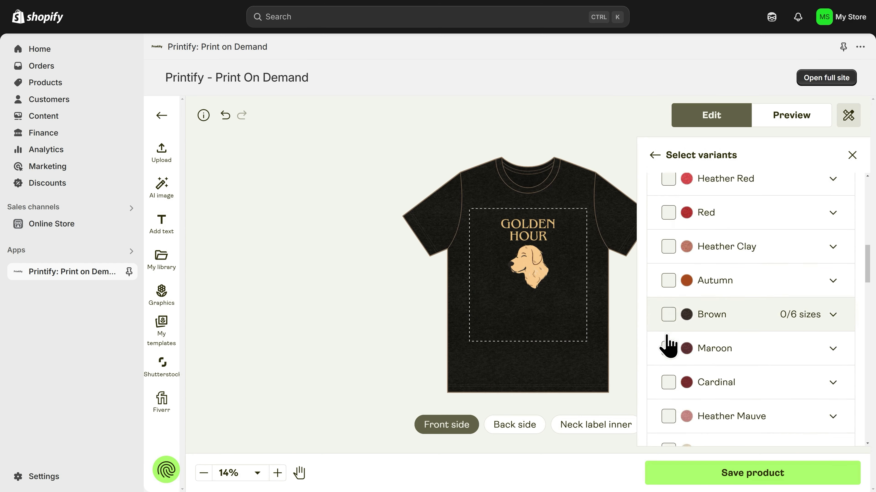
scroll(669, 343, down, 16)
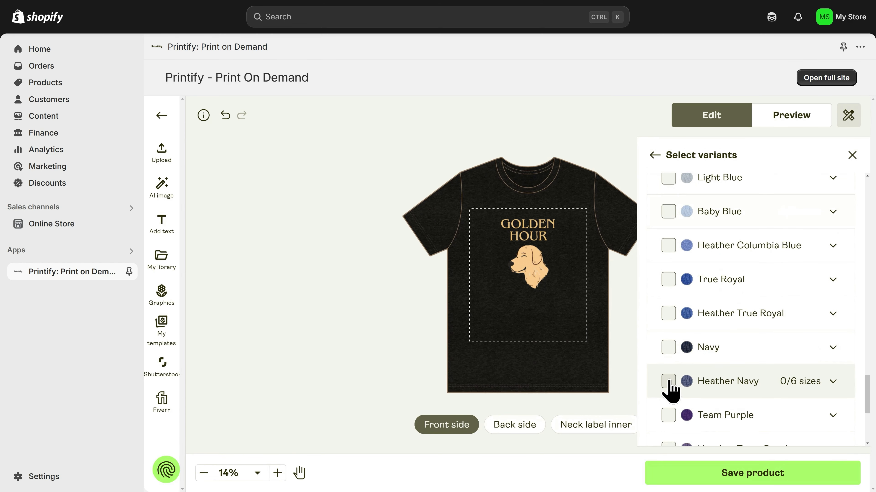
click(668, 382)
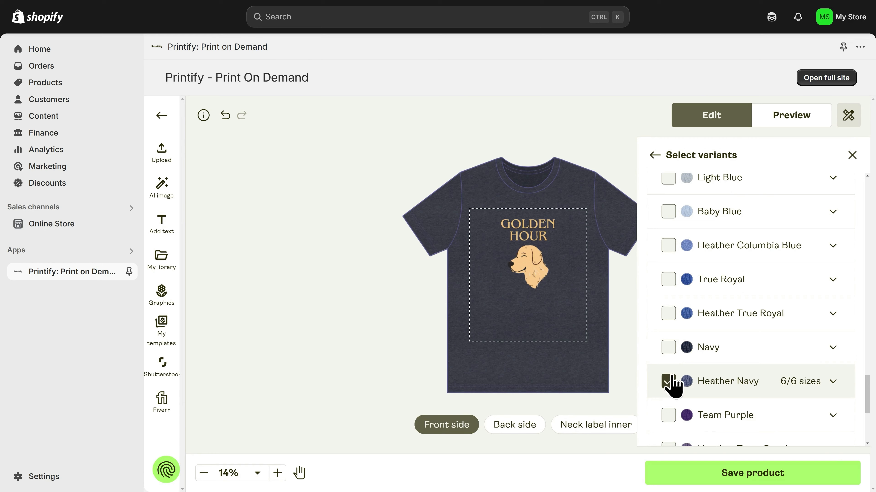
Remove the White colour from the shirt's selected variants
scroll(673, 390, up, 16)
scroll(672, 385, up, 20)
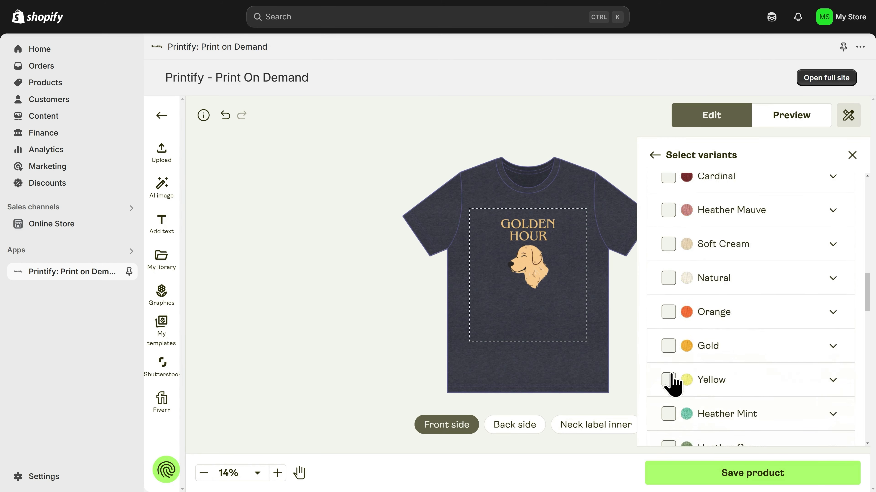
scroll(675, 362, up, 4)
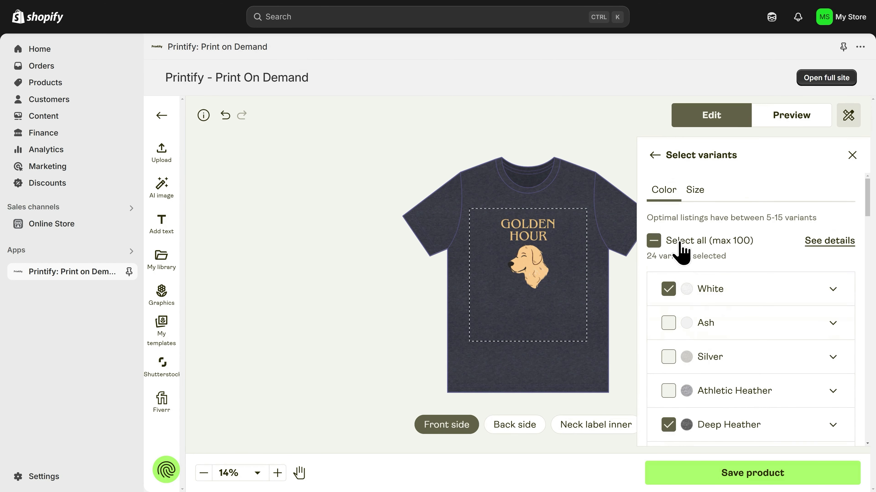
click(670, 291)
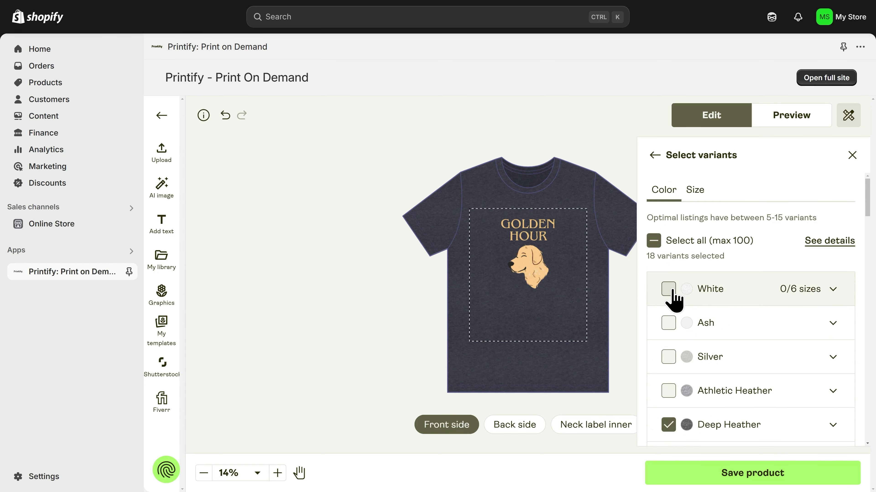
Review the shirt's size variants from S to 3XL
click(696, 191)
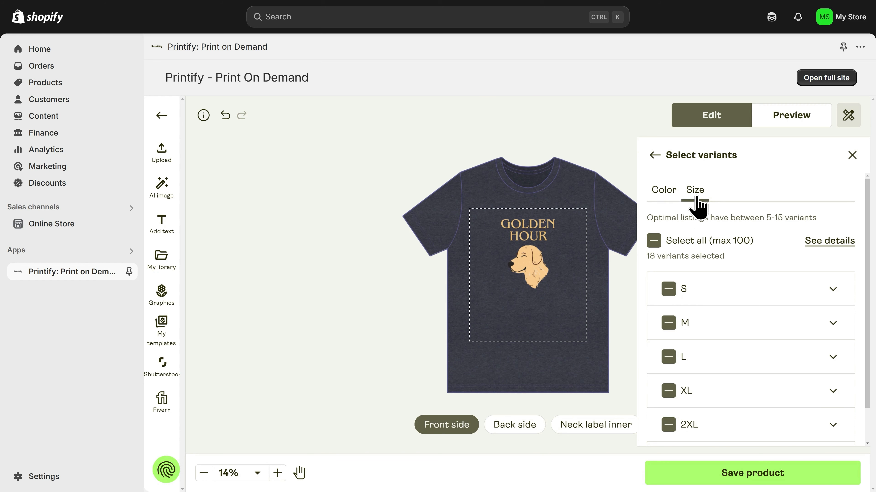
scroll(719, 309, down, 2)
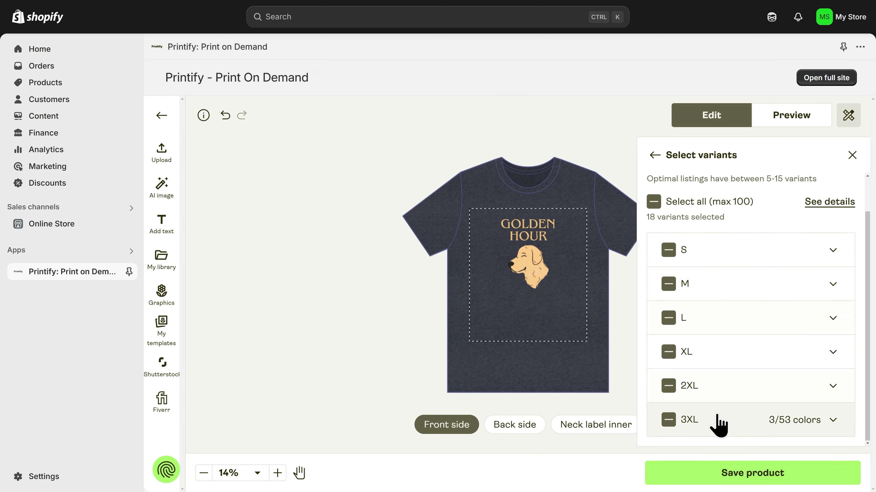
scroll(716, 273, up, 2)
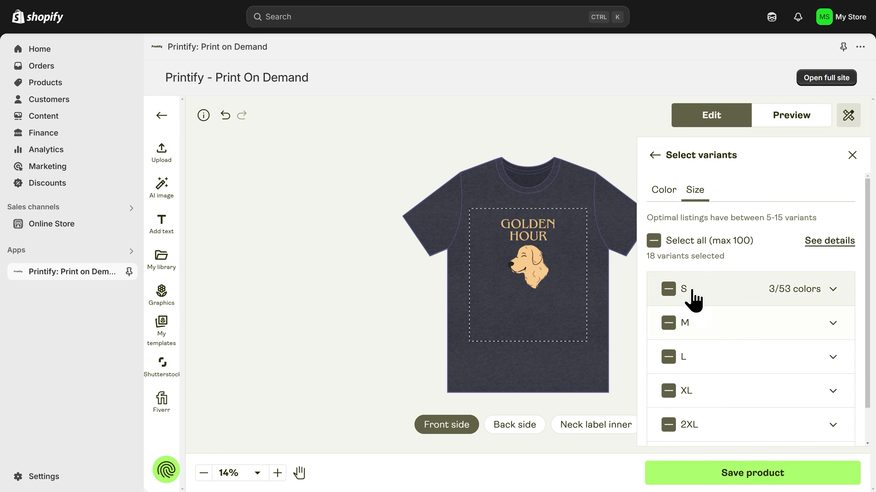
scroll(694, 307, down, 2)
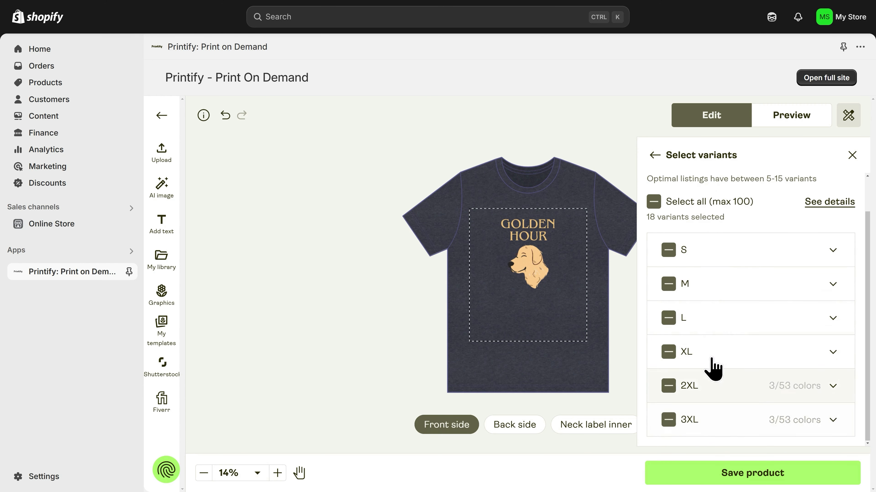
scroll(706, 285, up, 2)
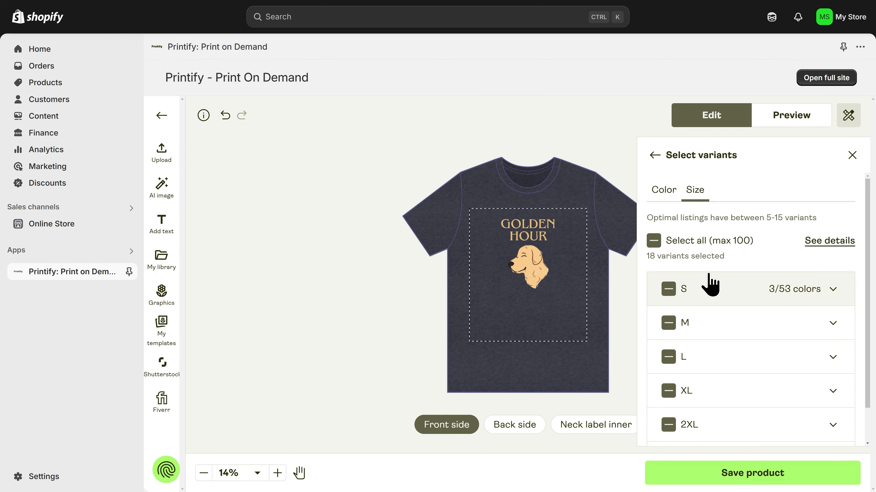
Preview the shirt design on the Hanging 1 mockup and save the product
click(791, 132)
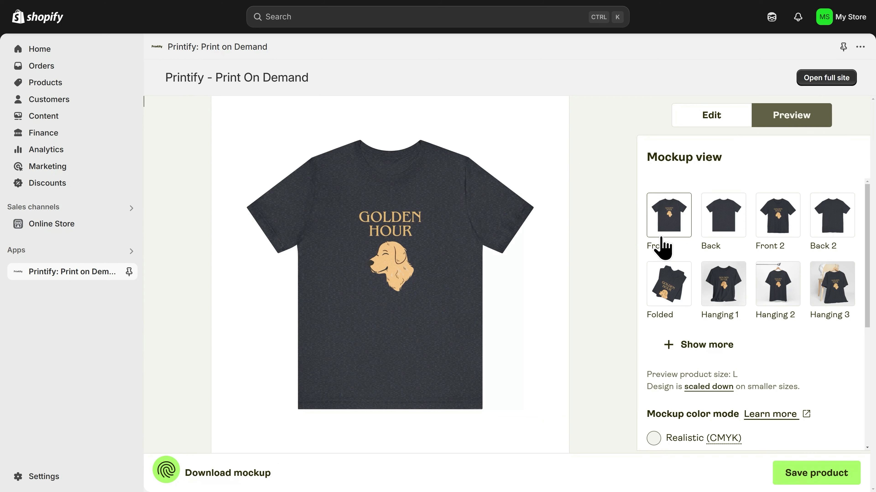
click(732, 299)
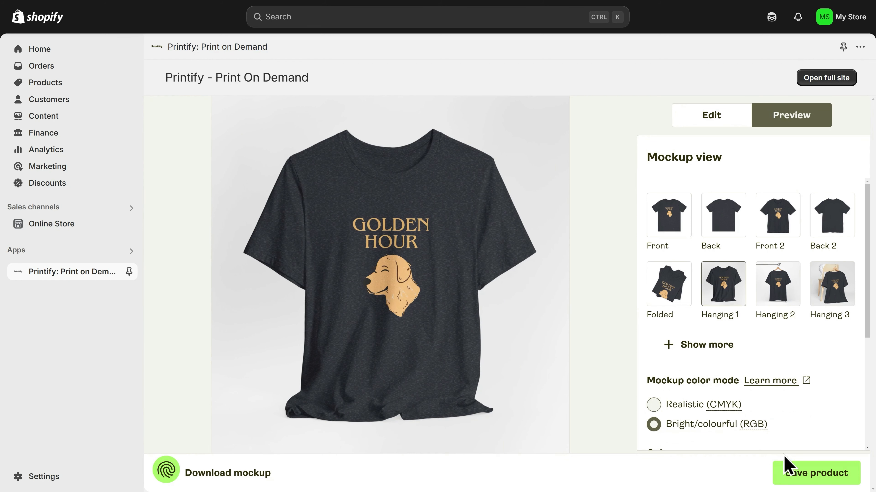
click(822, 483)
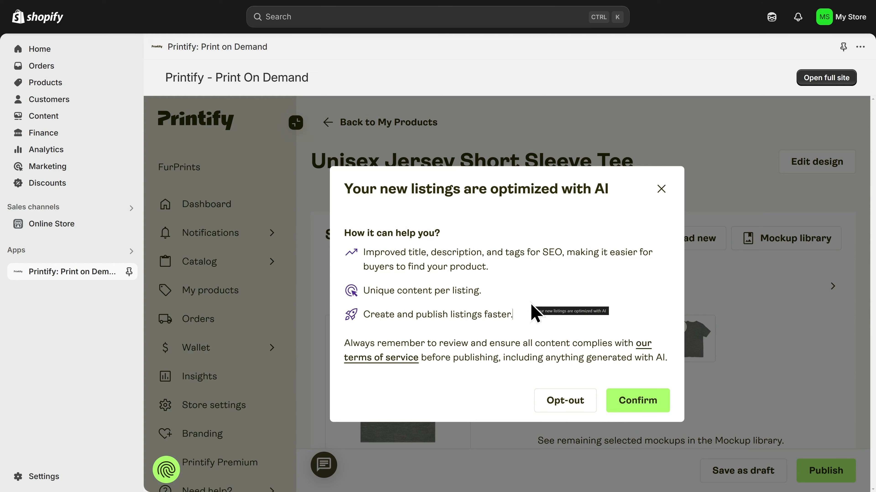
Opt out of AI-optimized listings and look through the selected Black Heather and Heather Navy mockups
click(563, 402)
scroll(565, 412, down, 3)
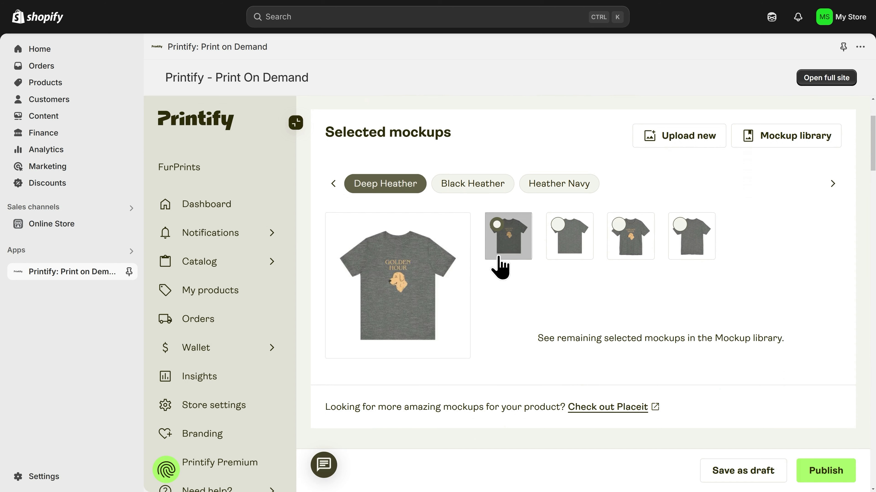
click(470, 193)
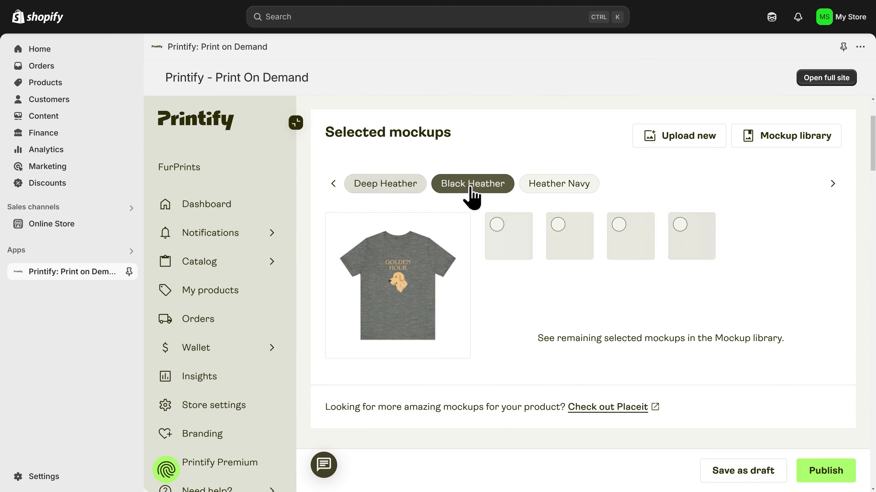
click(548, 187)
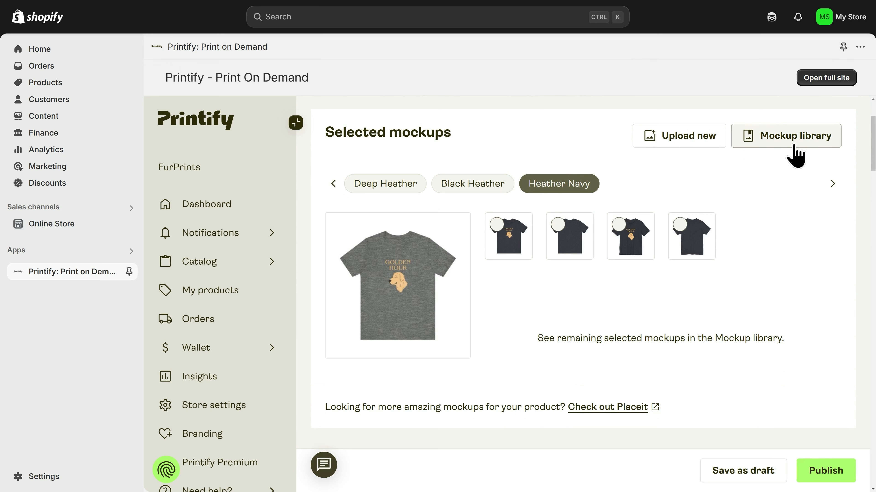
Visit the Placeit section of the mockup library and deselect every Deep Heather mockup except the first front view
click(796, 151)
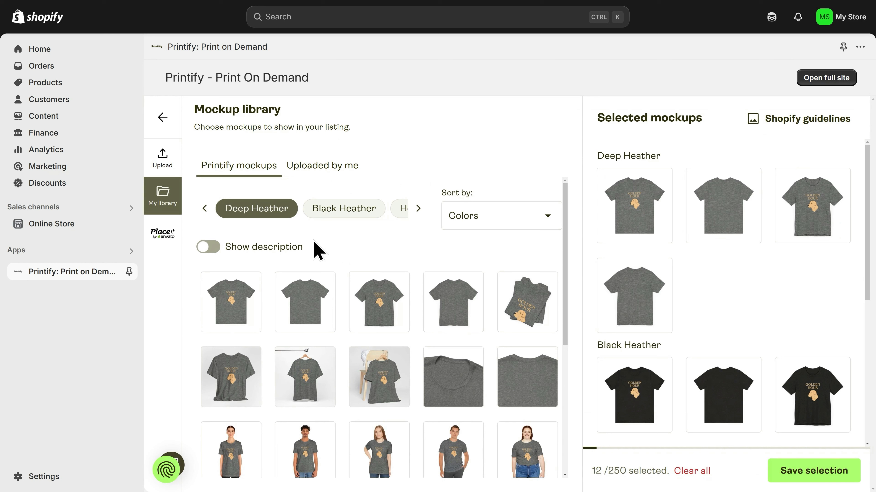
click(163, 243)
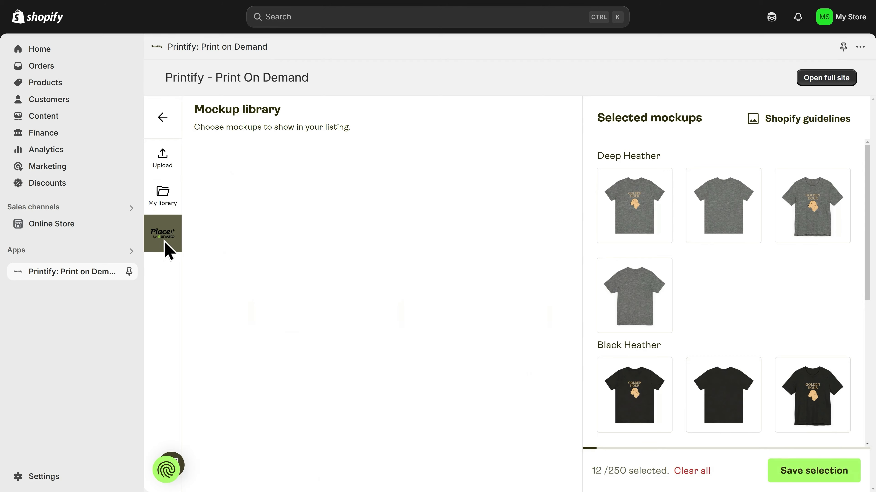
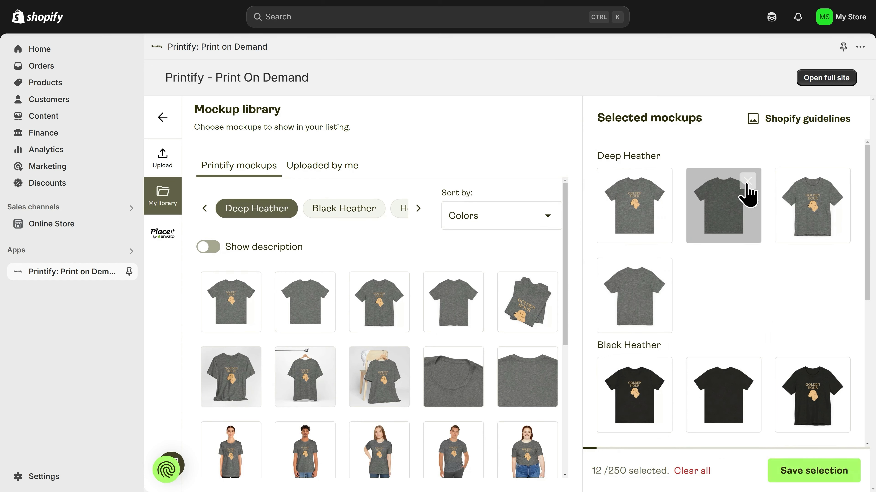
click(747, 180)
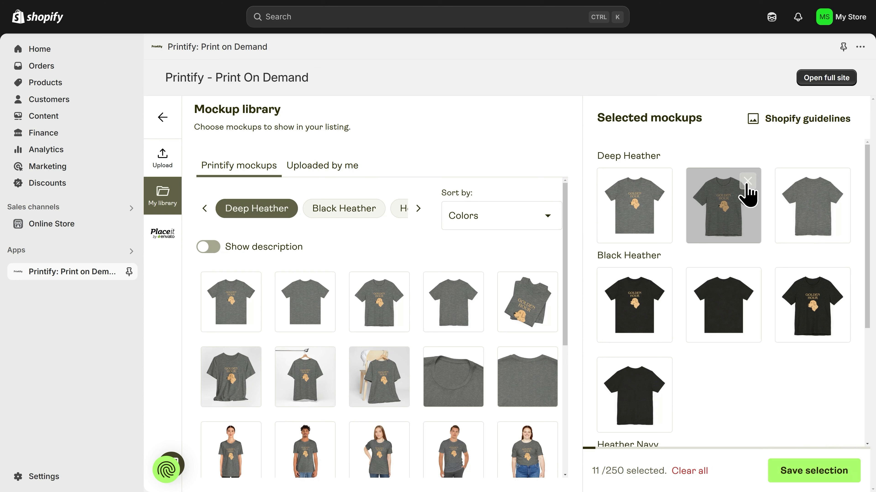
click(747, 180)
click(747, 181)
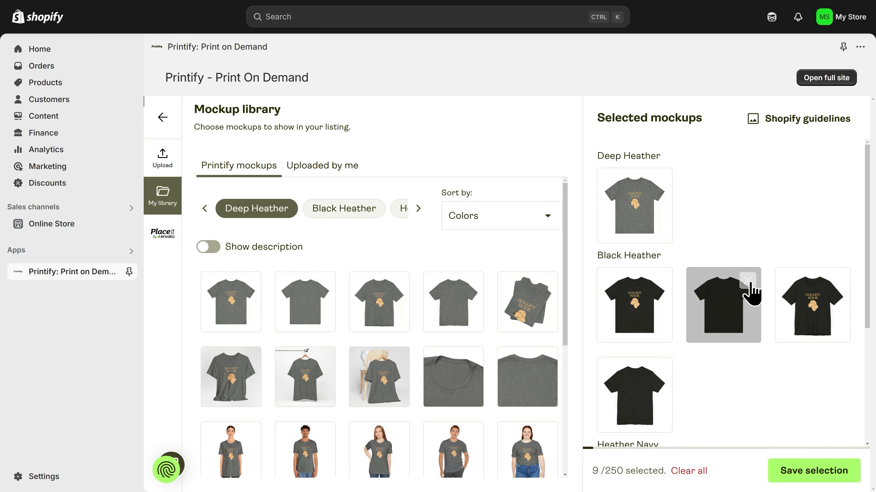
Deselect all Black Heather and Heather Navy mockups except the first front view of each colour
click(747, 280)
click(746, 281)
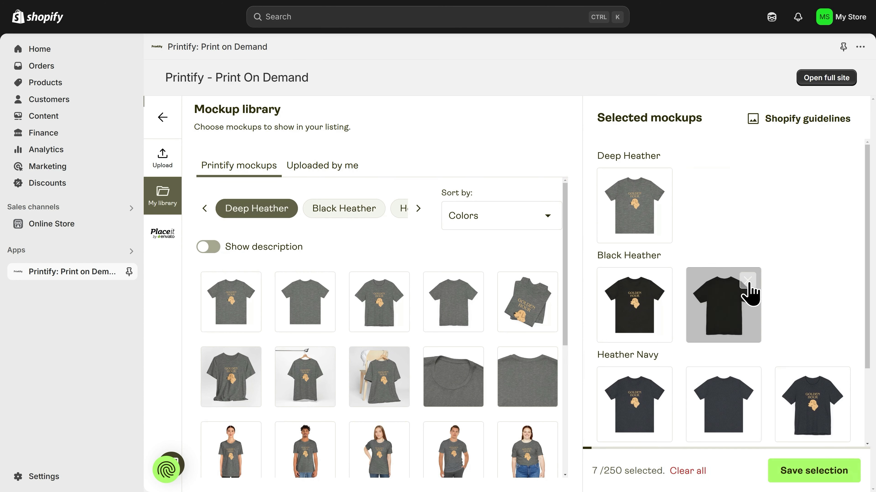
click(748, 283)
scroll(748, 283, down, 3)
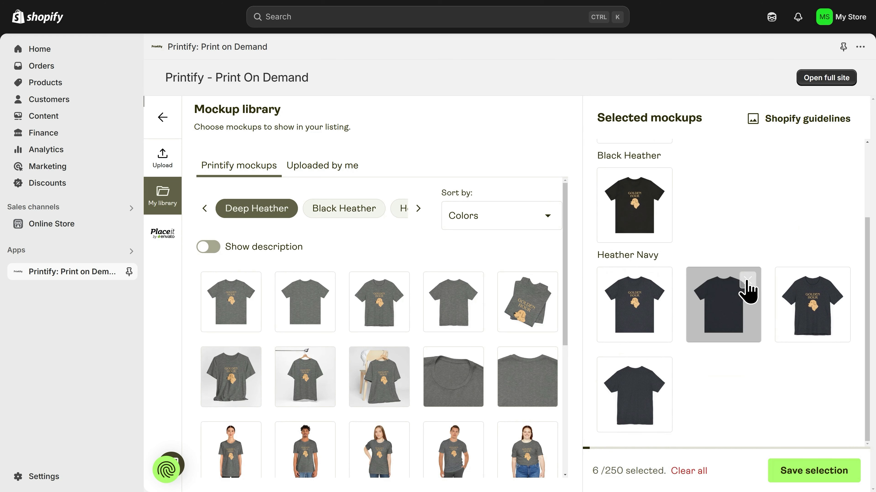
click(748, 283)
click(746, 371)
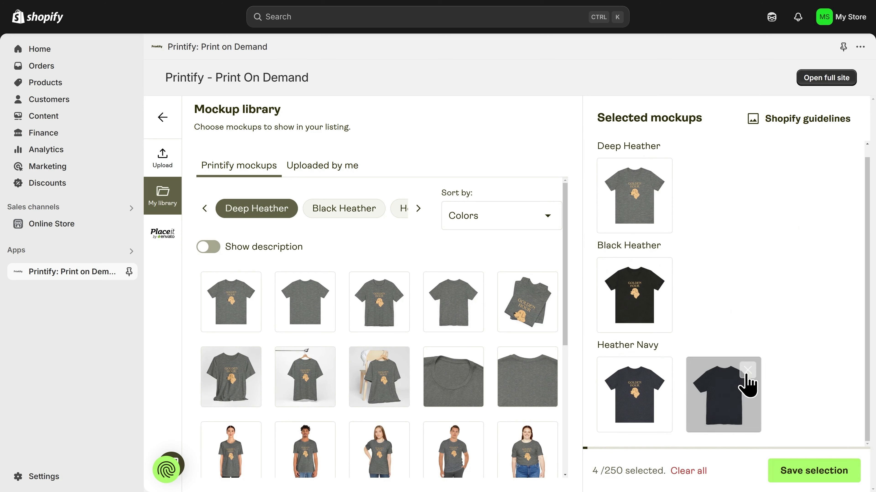
click(747, 372)
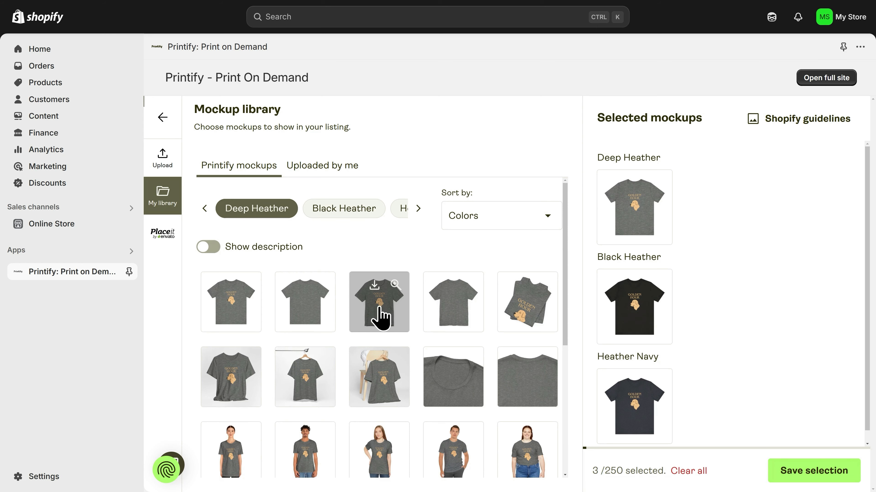
Add the Deep Heather close-up mockup of a woman beside a plant to the listing and save the mockup selection
scroll(378, 316, down, 3)
scroll(379, 316, down, 3)
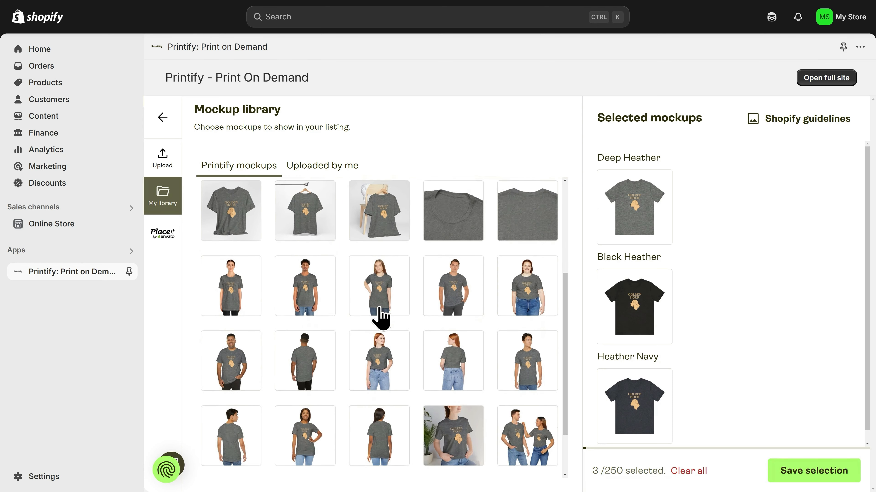
scroll(381, 315, down, 1)
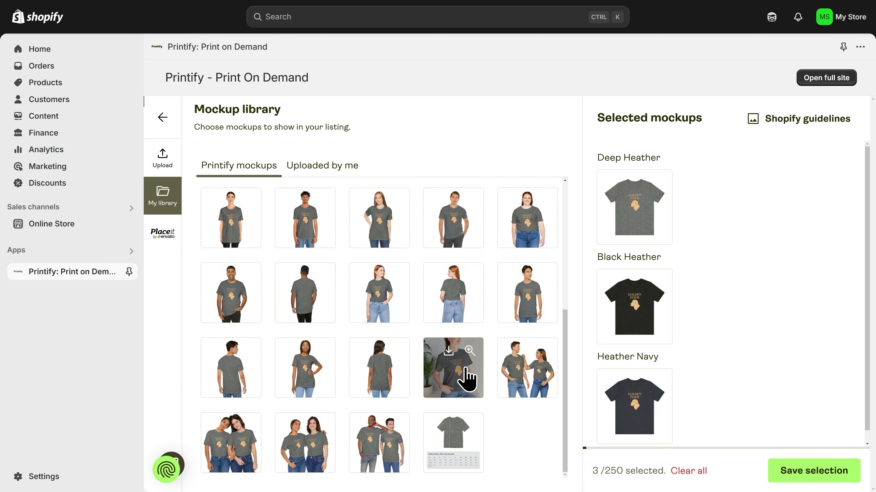
click(448, 371)
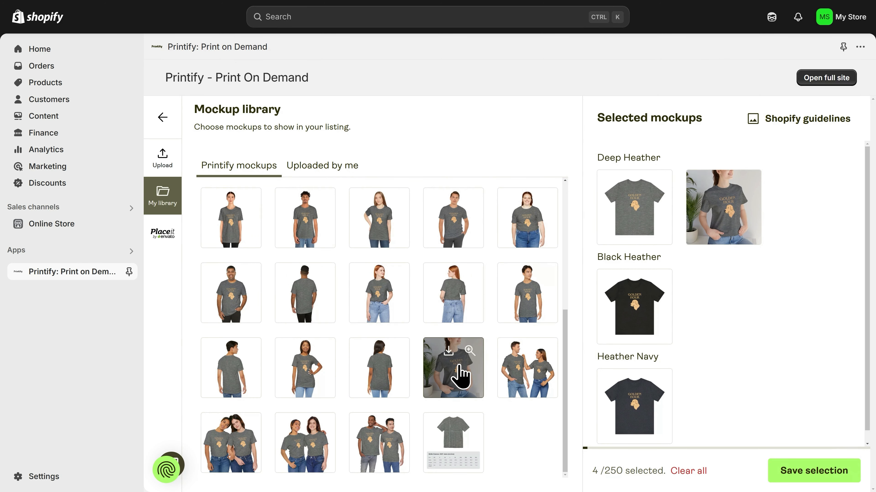
click(814, 476)
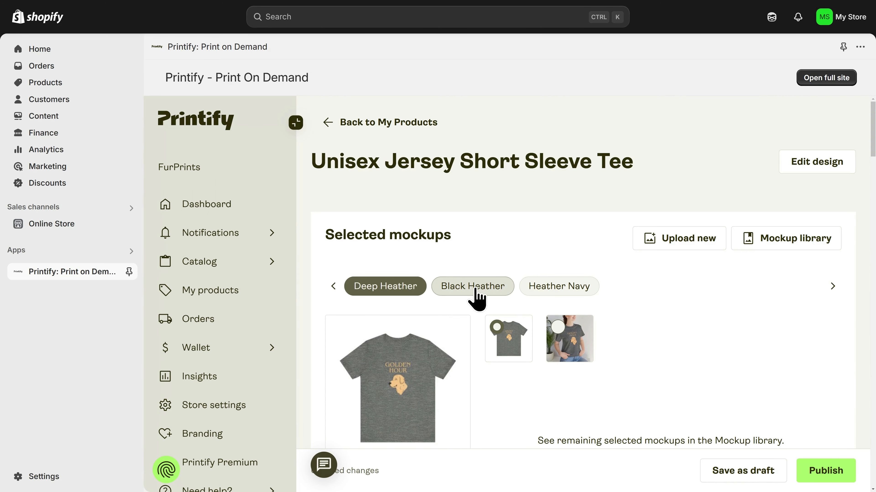
Check the selected mockups for each shirt colour and make the Deep Heather model photo the primary image
click(475, 290)
click(541, 290)
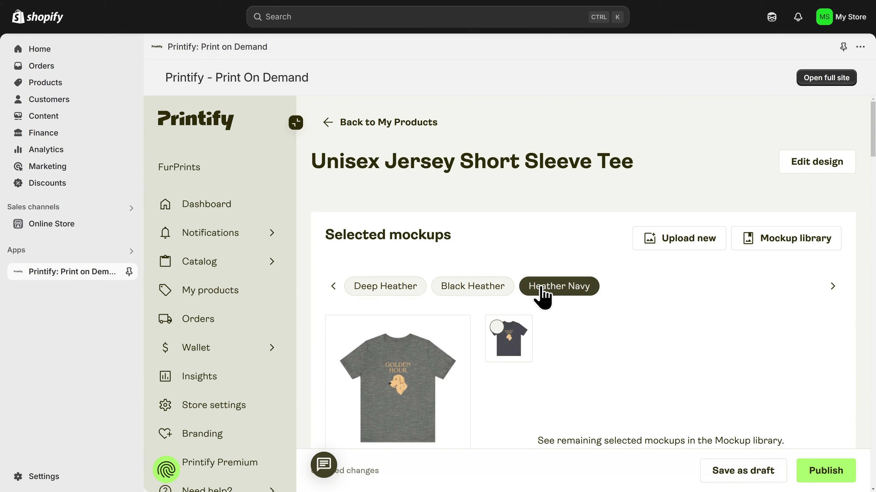
click(399, 291)
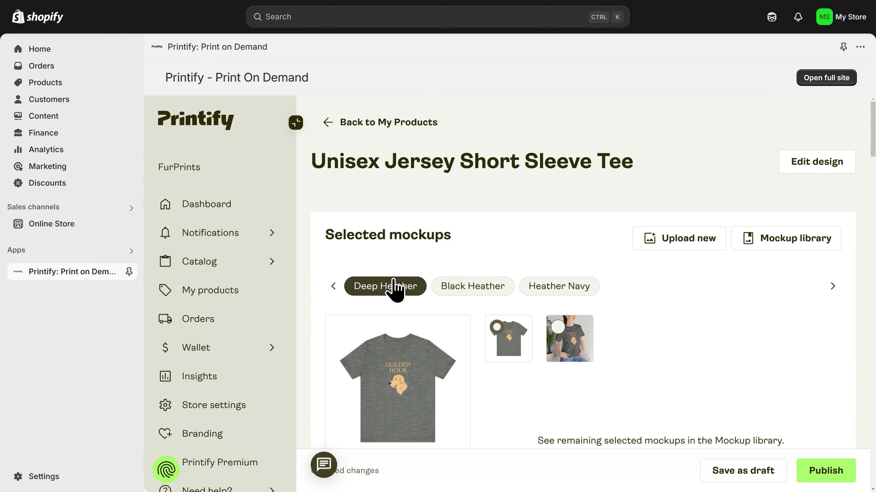
scroll(397, 291, down, 3)
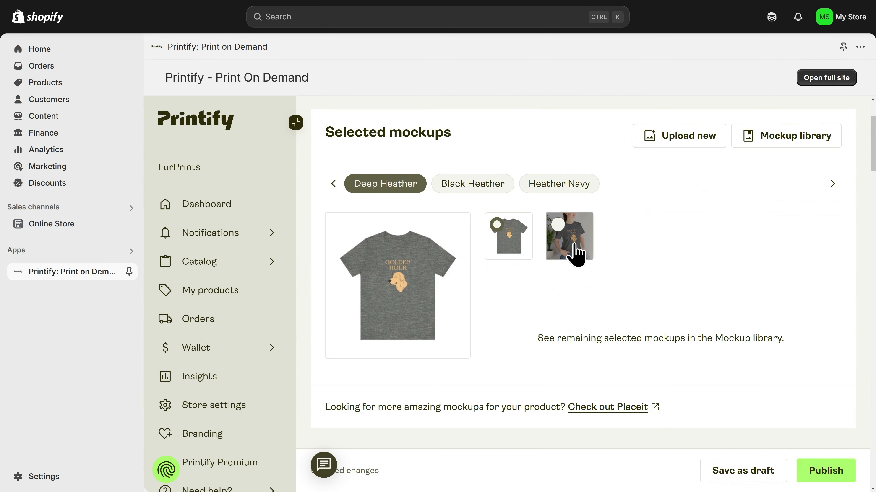
click(568, 254)
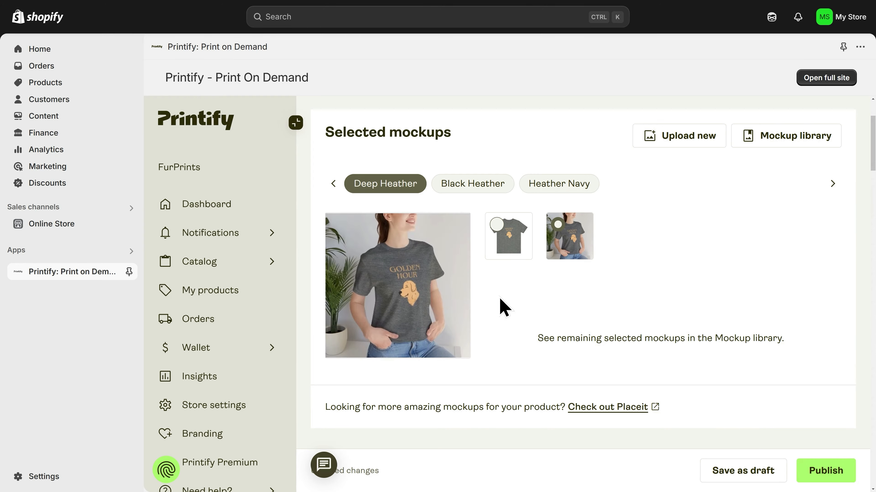
Replace the listing title with "Golden Hour Tee"
scroll(501, 305, down, 7)
scroll(502, 305, down, 3)
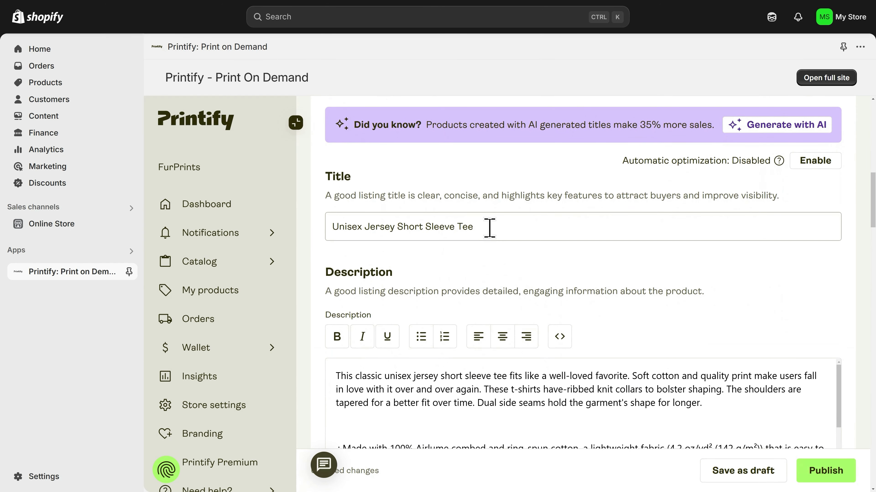
click(488, 227)
key(ctrl+a)
text(Go)
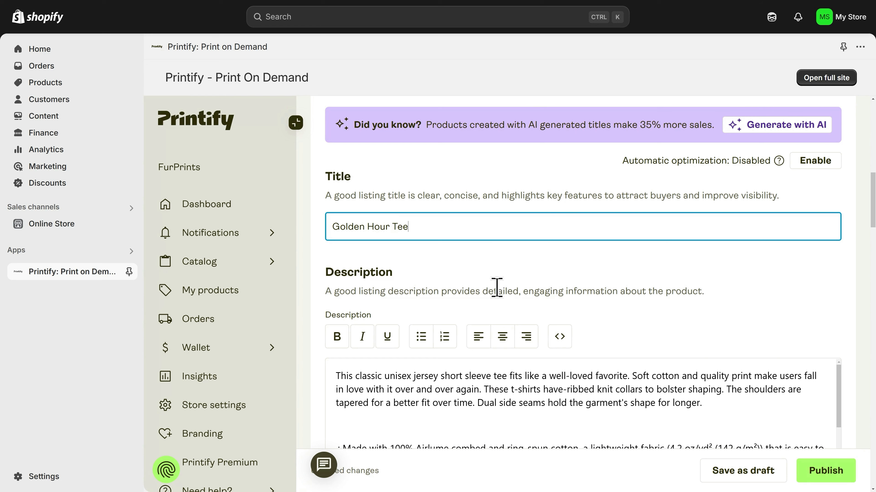
Delete all of the default text from the product description
scroll(483, 365, down, 3)
scroll(483, 366, up, 3)
scroll(600, 320, down, 3)
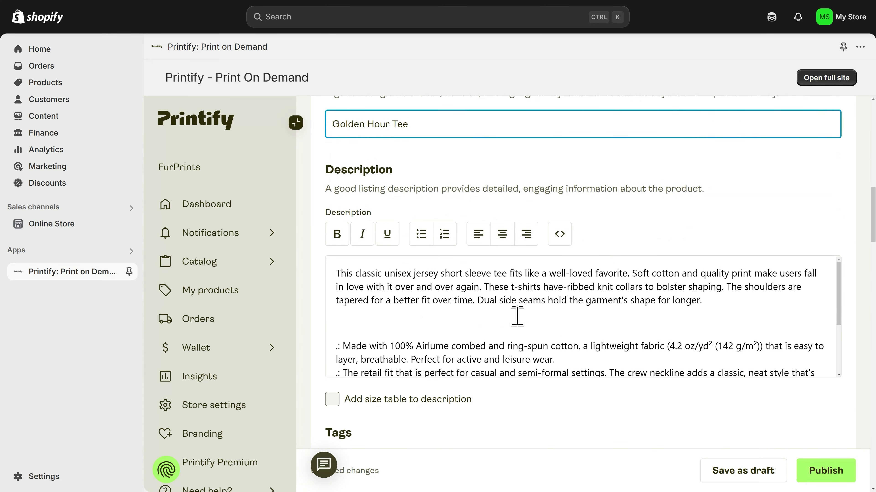
click(517, 316)
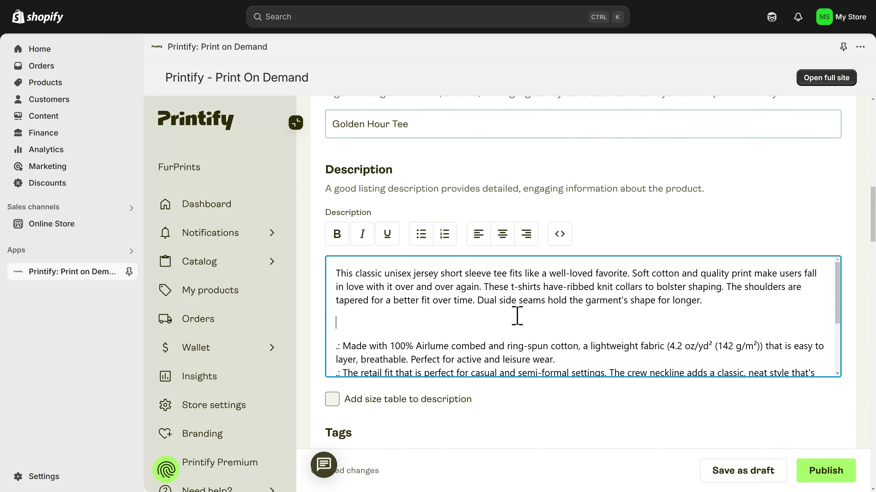
key(ctrl+a)
key(BackSpace)
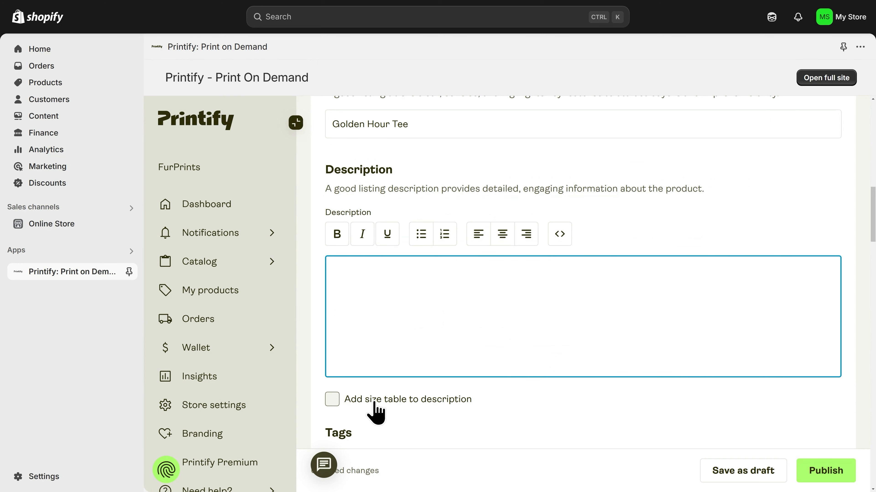
Remove every default tag from the listing, from Men's Clothing through Personalization Picks
scroll(376, 412, down, 5)
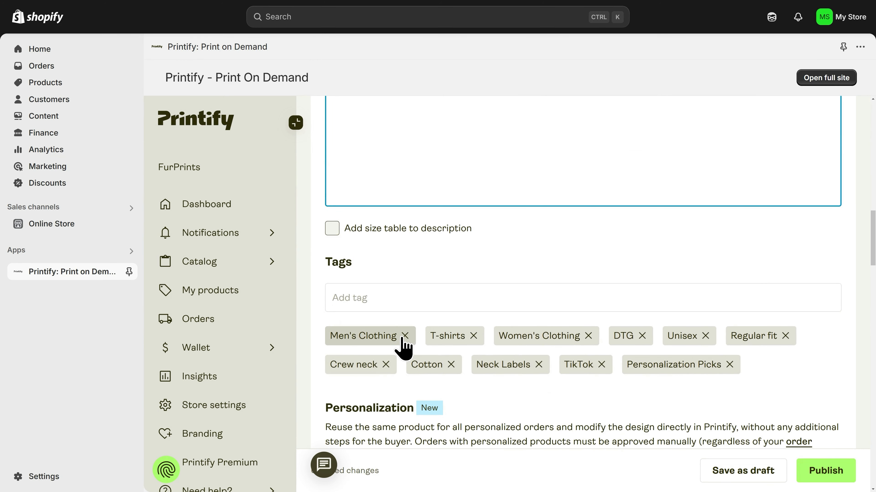
click(405, 336)
click(374, 336)
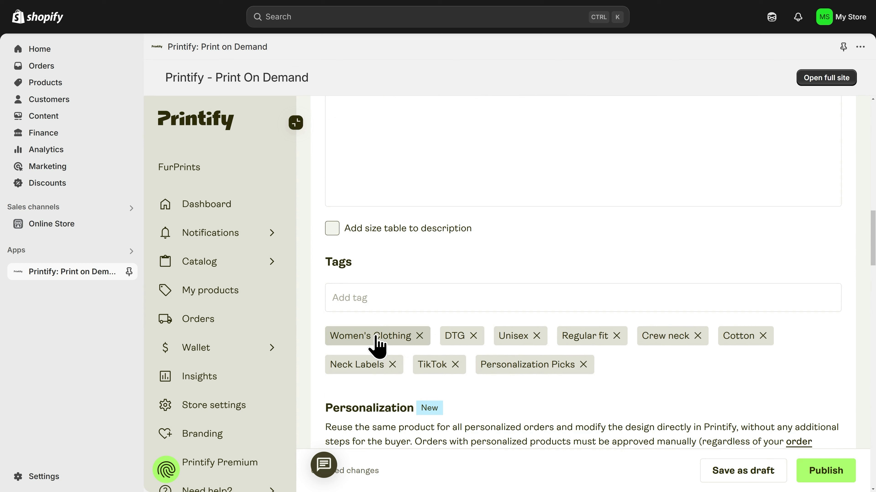
click(416, 336)
click(358, 336)
click(373, 337)
click(384, 336)
click(385, 336)
click(369, 336)
click(391, 336)
click(366, 336)
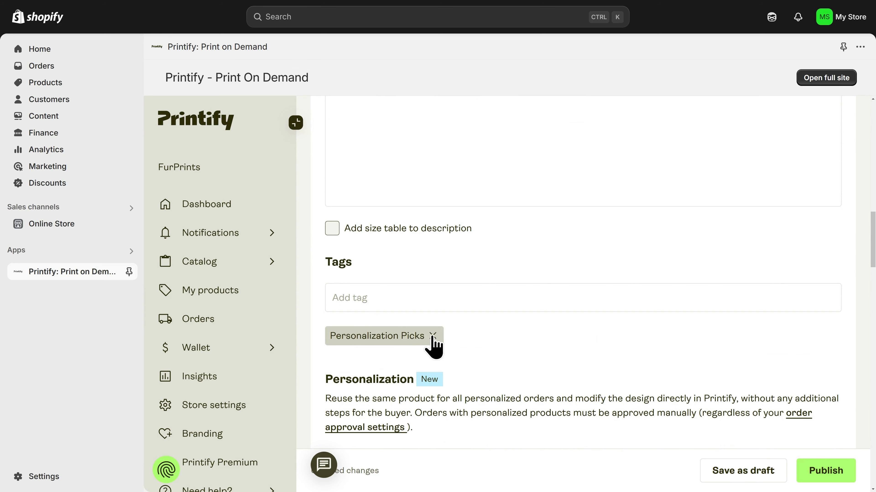
click(433, 336)
Review the personalization option, shipping methods, shipping profile and the pricing table's retail price, profit, margin and production cost columns
scroll(371, 362, down, 1)
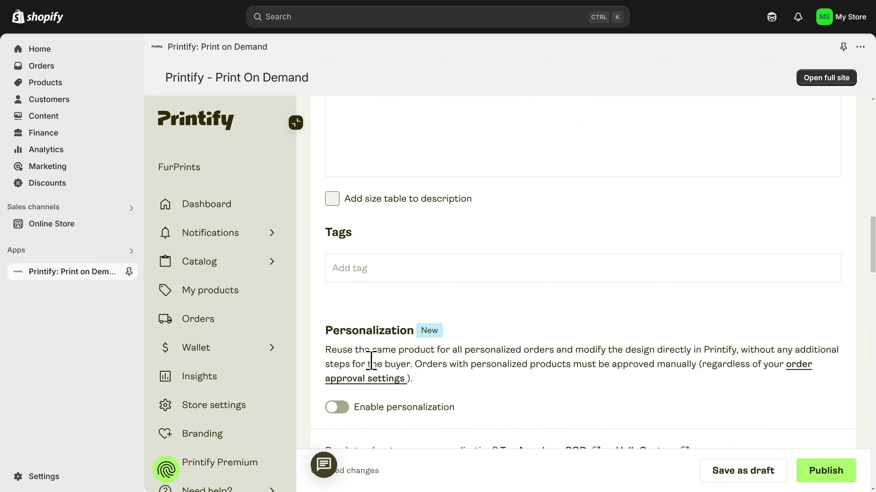
scroll(381, 363, down, 2)
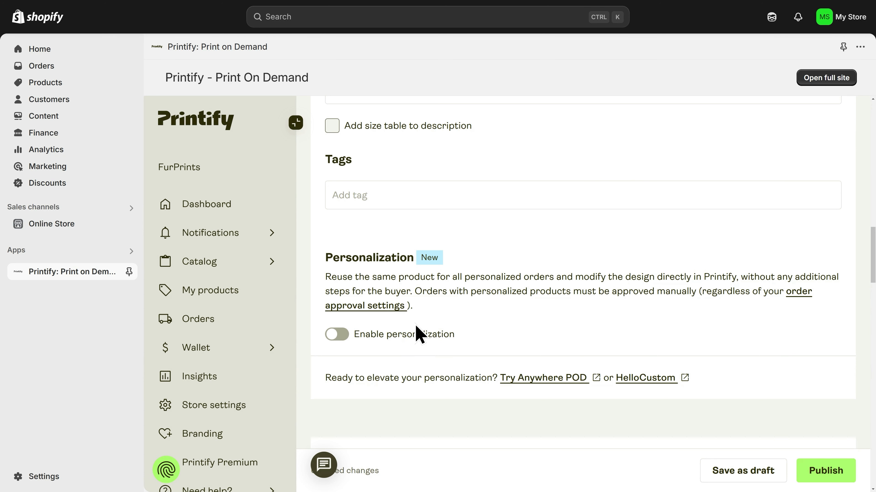
scroll(416, 328, down, 8)
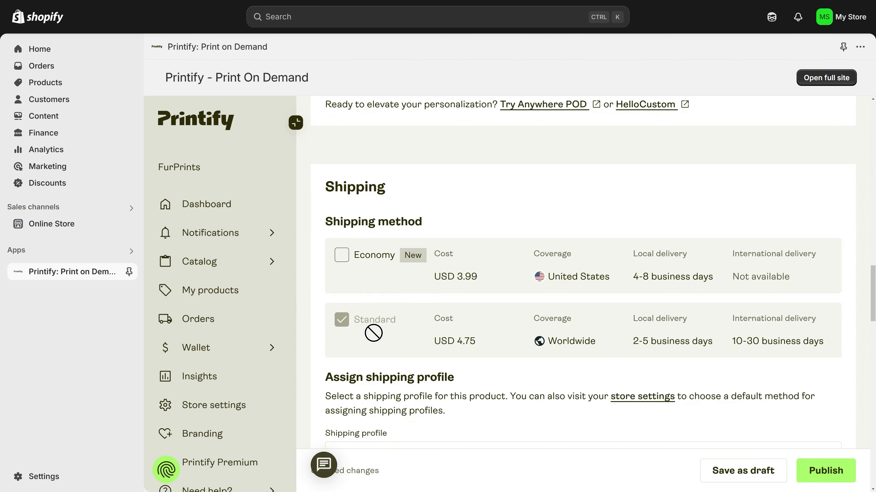
scroll(373, 333, down, 3)
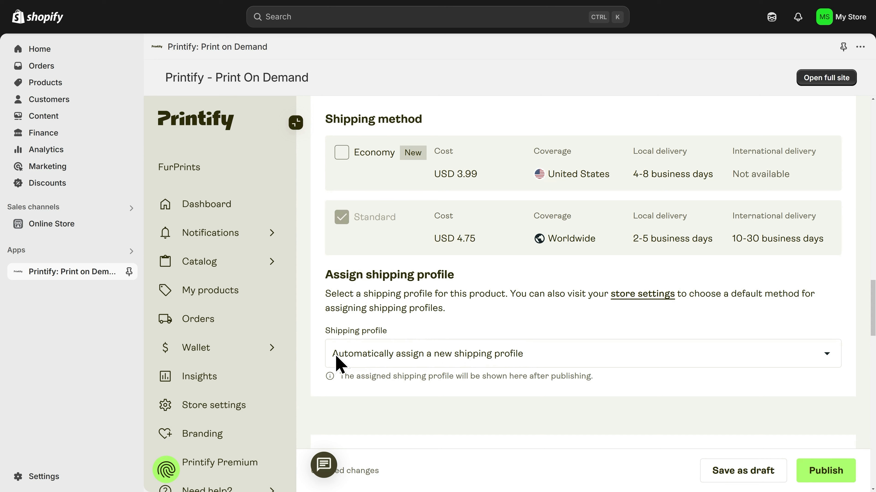
scroll(336, 362, down, 10)
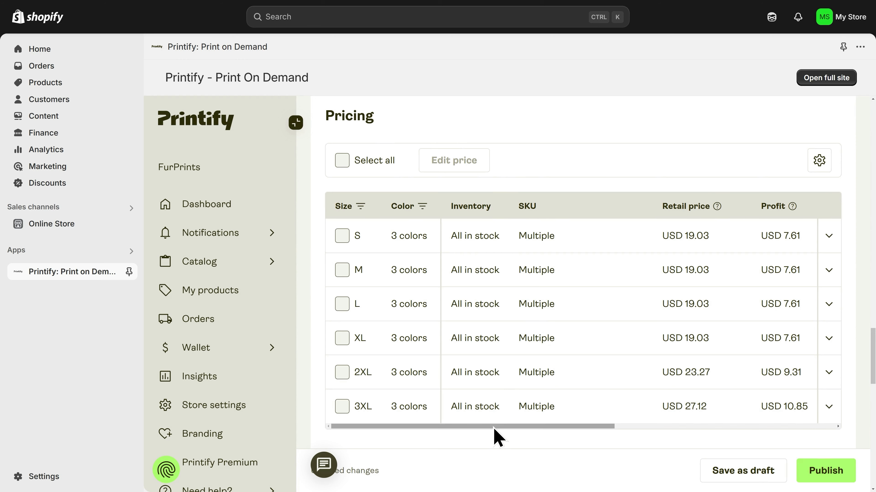
drag(496, 427, 559, 426)
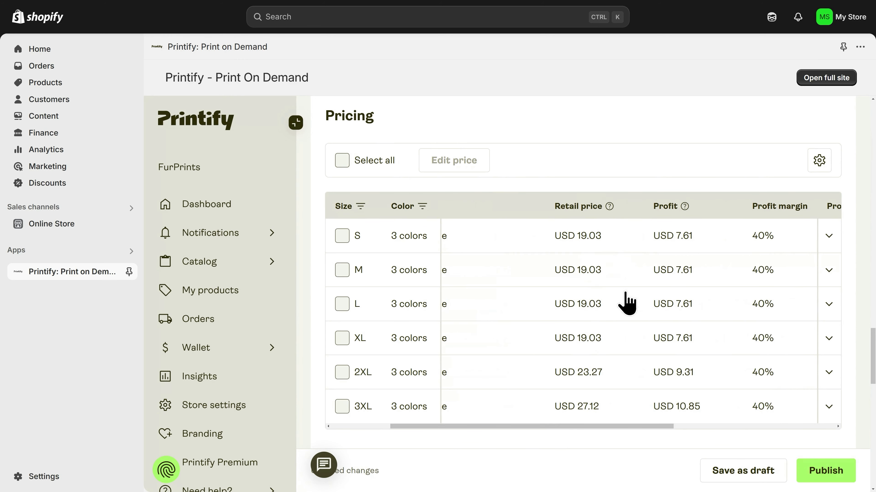
drag(627, 432, 664, 432)
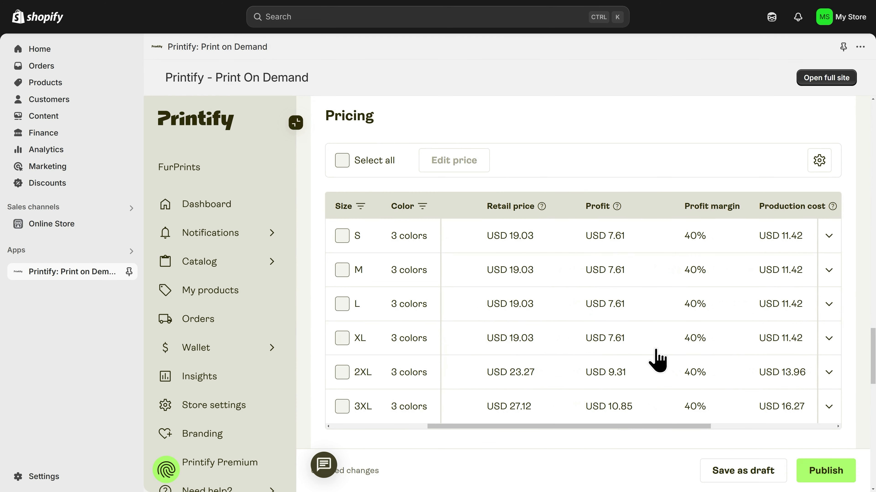
drag(637, 428, 560, 424)
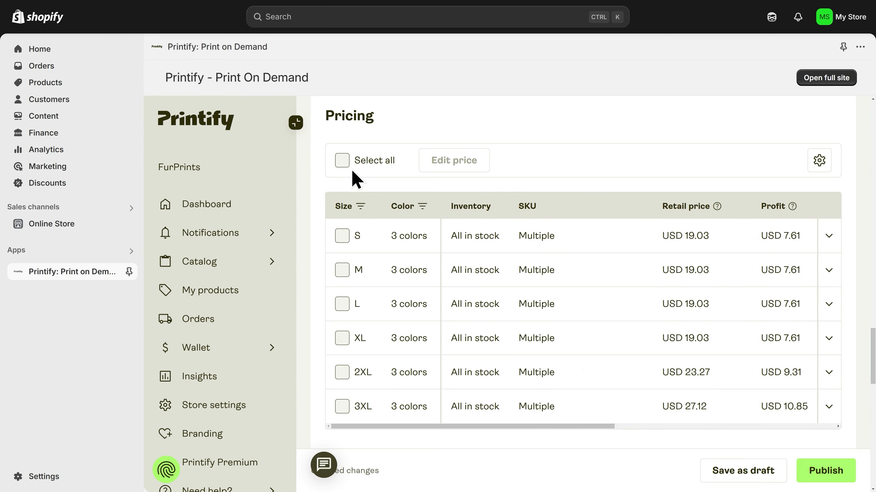
Look over the profit and profit margin editing options, then set the retail price of all 18 variants to USD 19.99
click(342, 161)
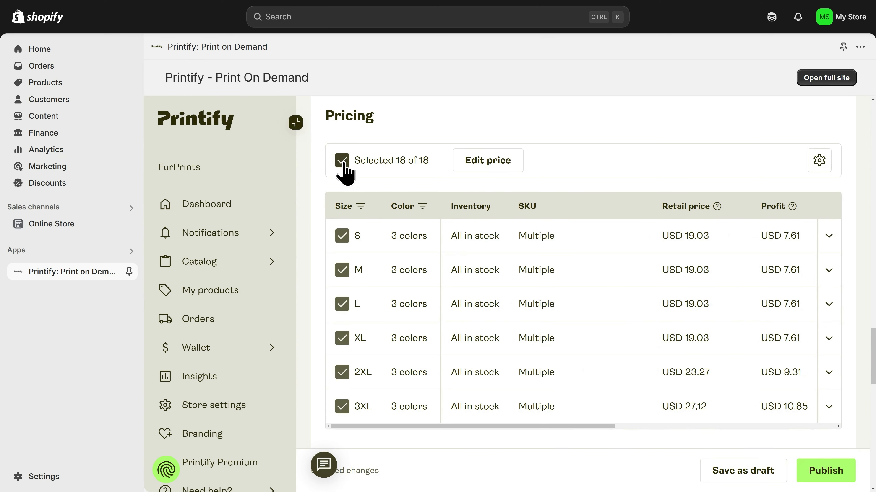
click(482, 163)
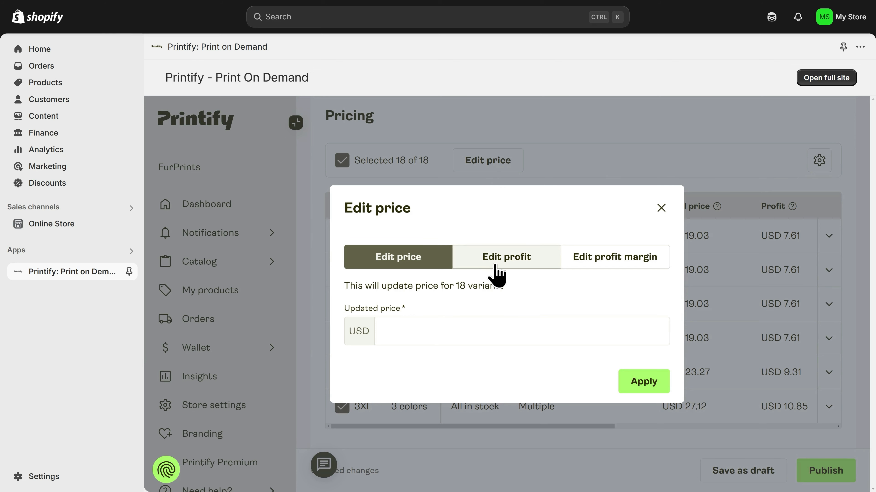
click(496, 273)
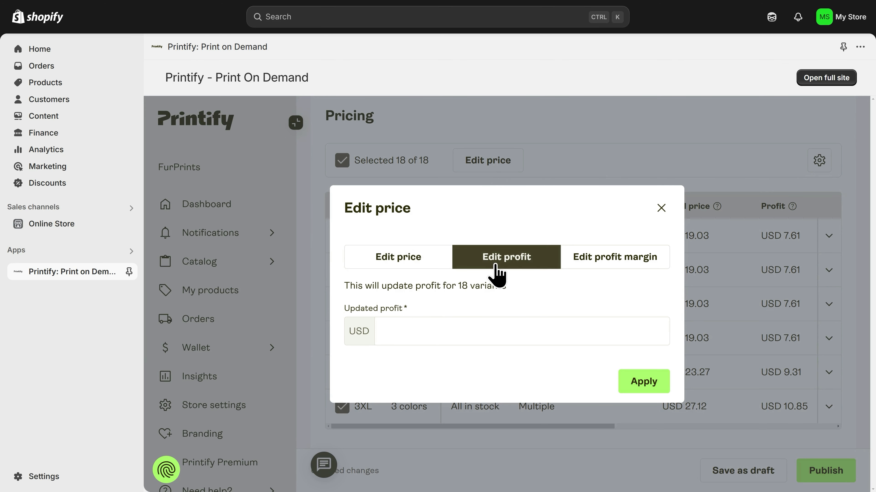
click(624, 266)
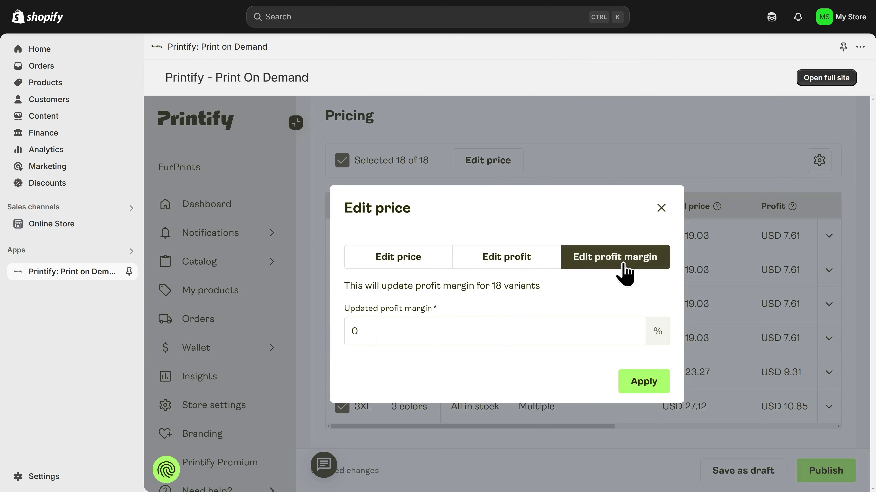
click(393, 260)
click(403, 331)
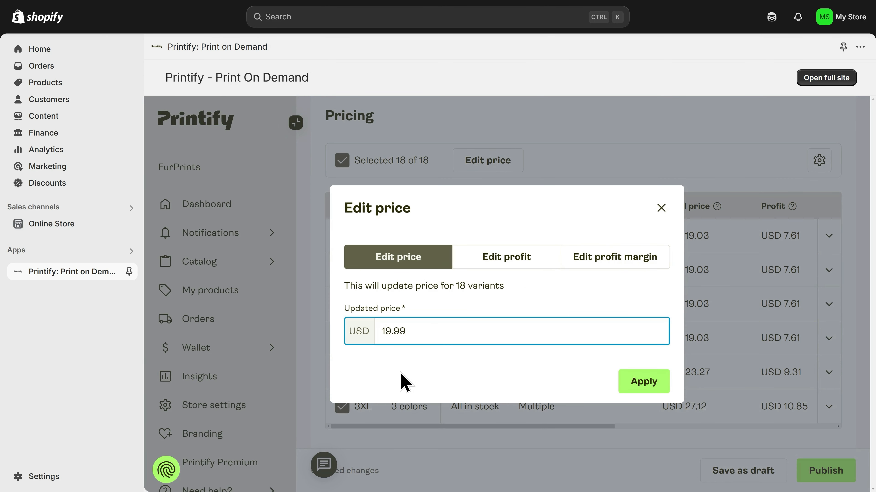
text(19.99)
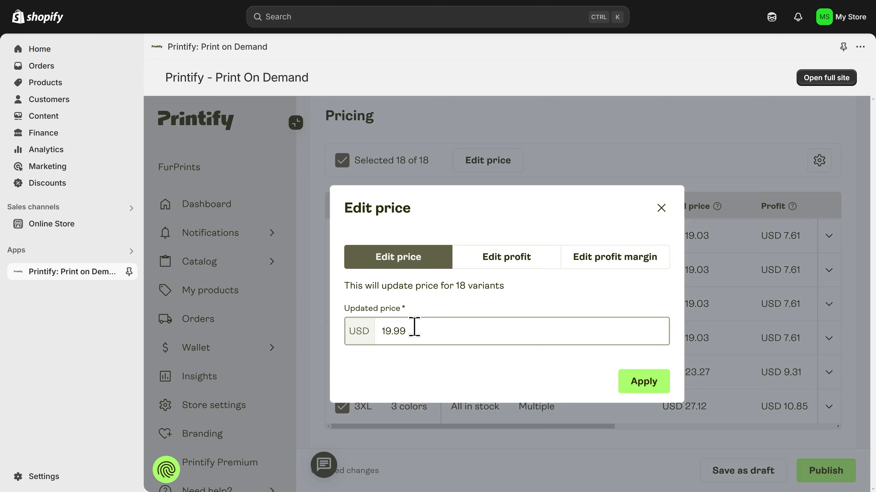
drag(412, 331, 380, 331)
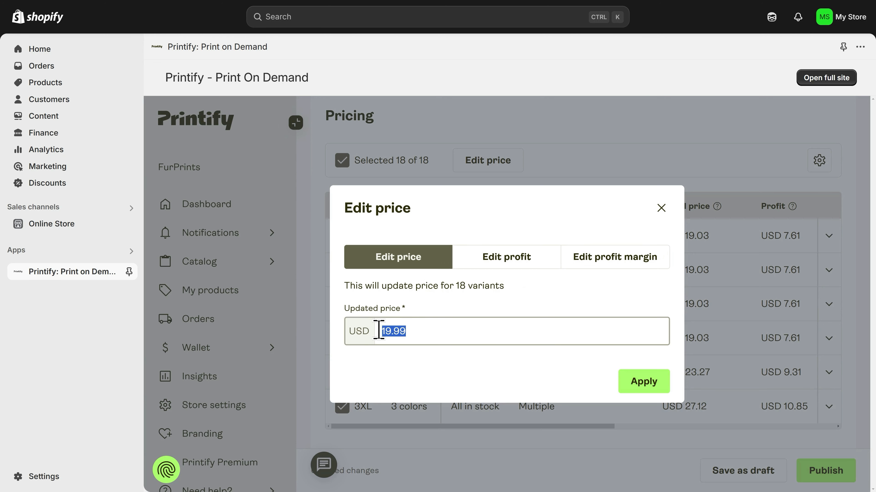
click(410, 332)
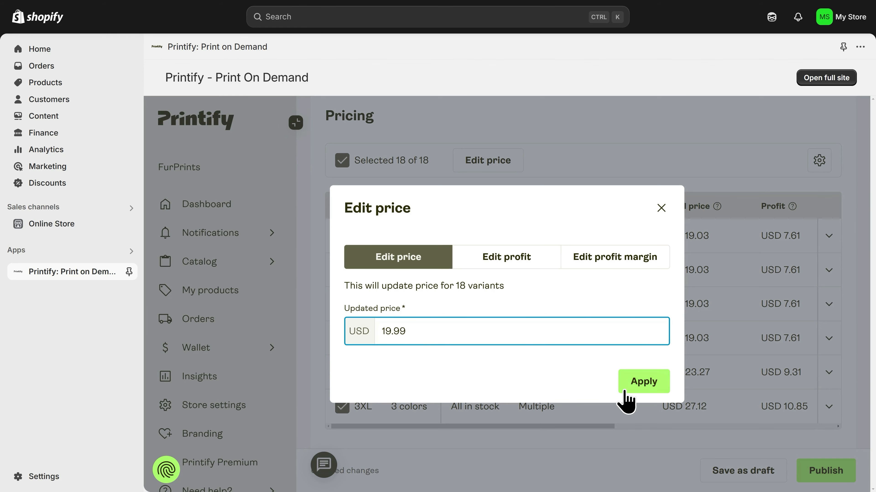
click(645, 391)
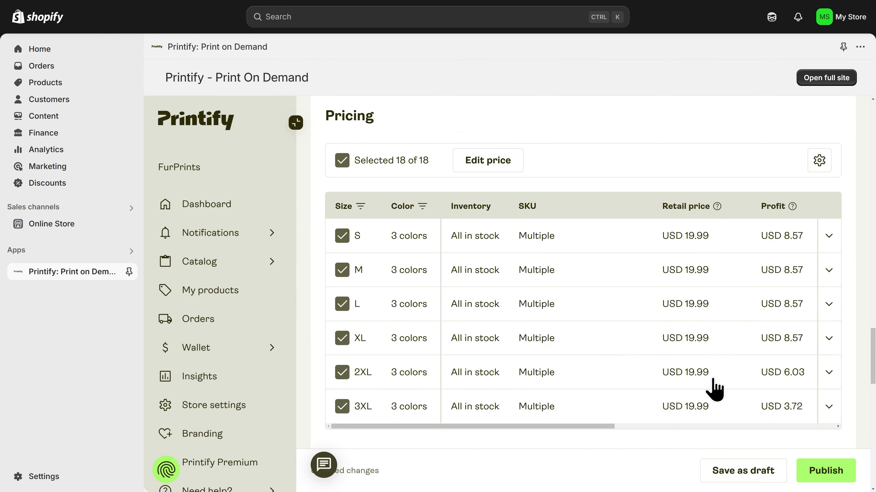
Review the pricing notes, visibility settings, synced details and collections, then publish the Golden Hour Tee to the Shopify store
scroll(709, 442, down, 7)
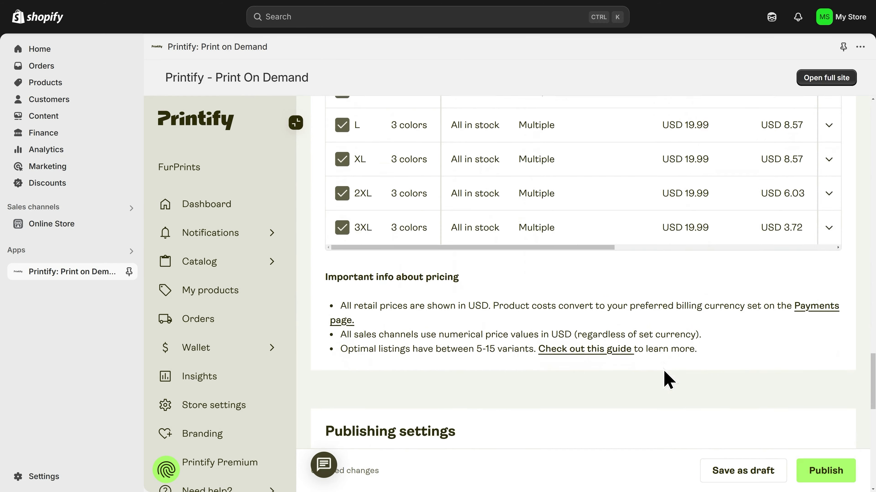
scroll(619, 371, down, 7)
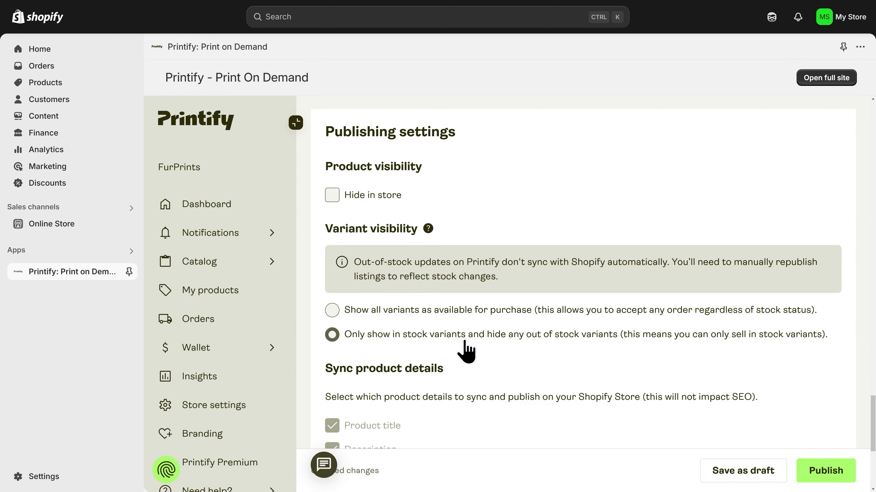
scroll(466, 350, down, 6)
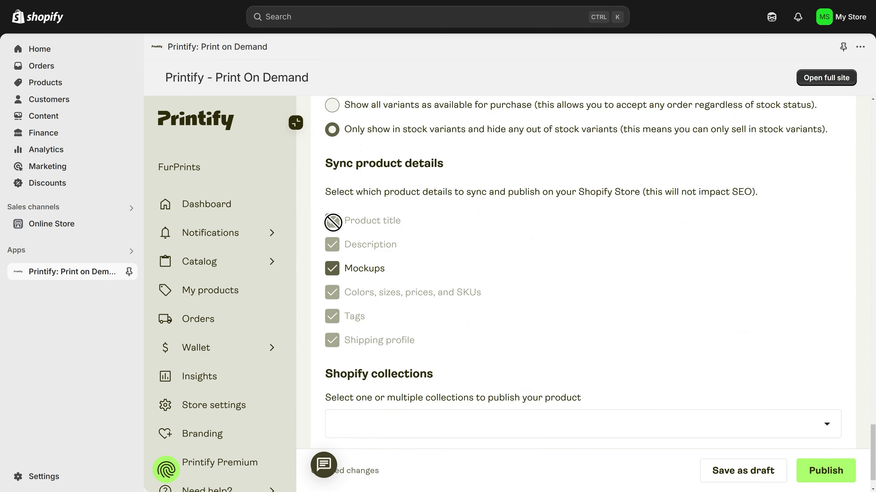
scroll(335, 341, down, 1)
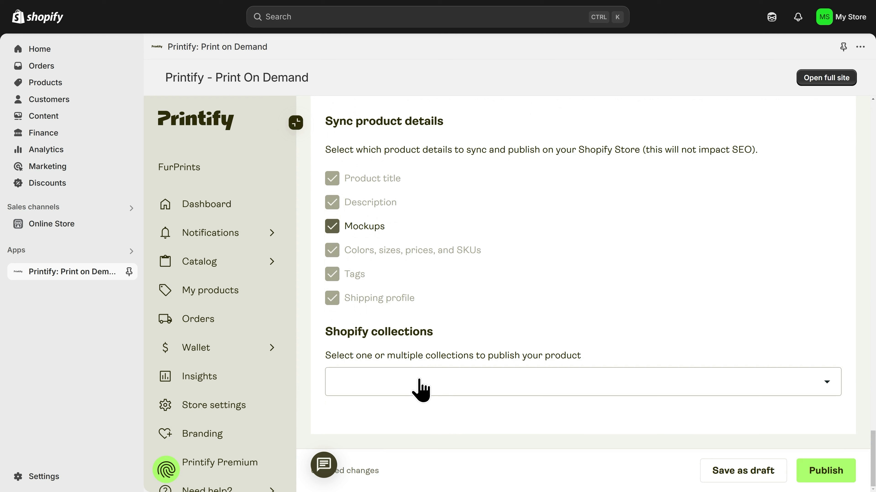
click(827, 475)
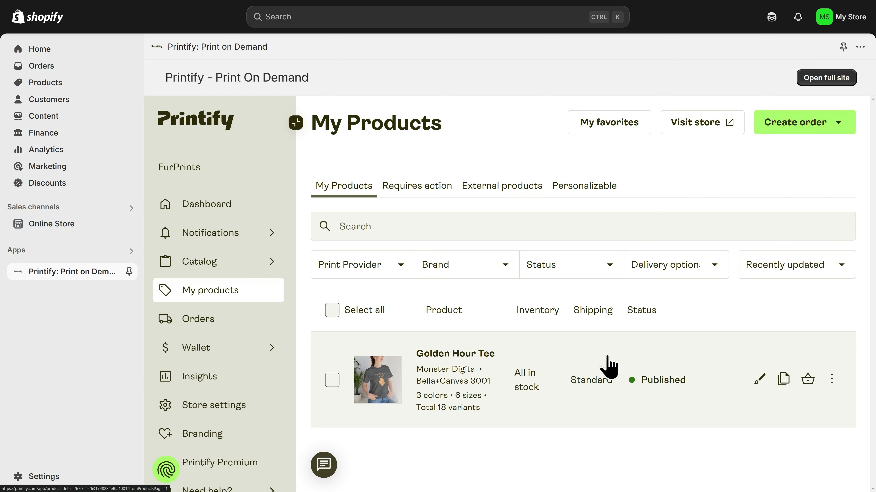
Open the Golden Hour Tee from the Shopify product list and check its title
click(49, 85)
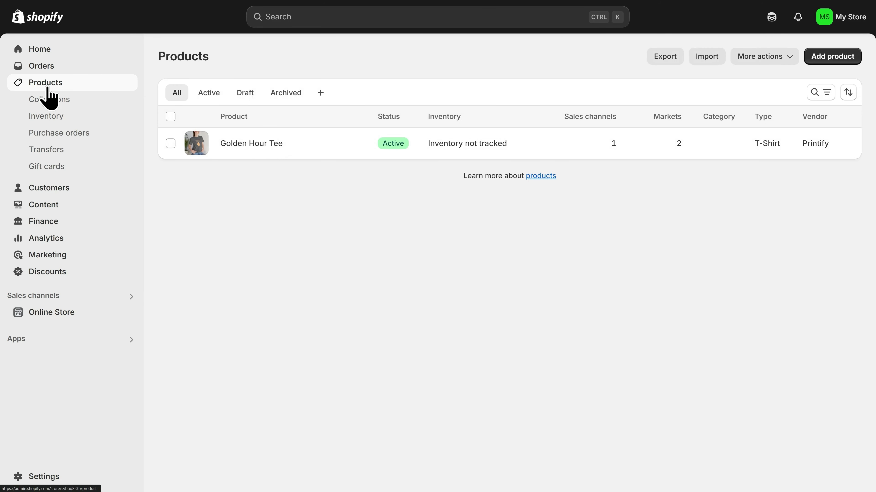
click(251, 152)
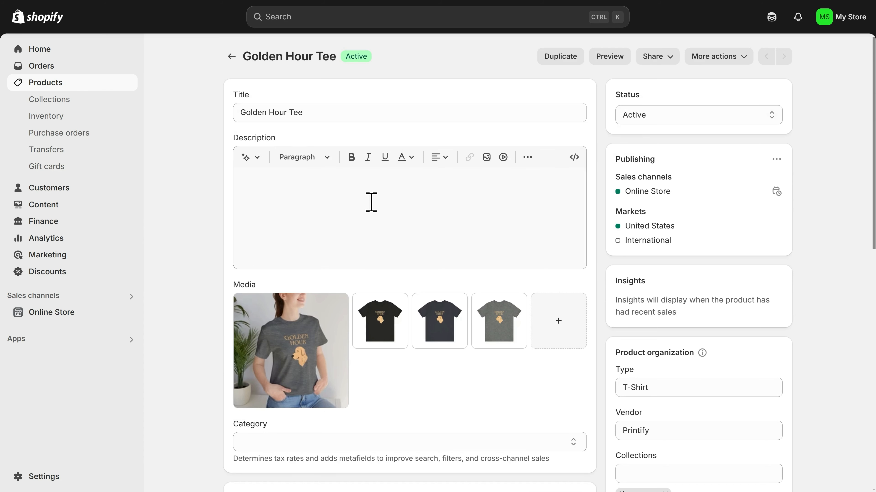
drag(317, 112, 233, 112)
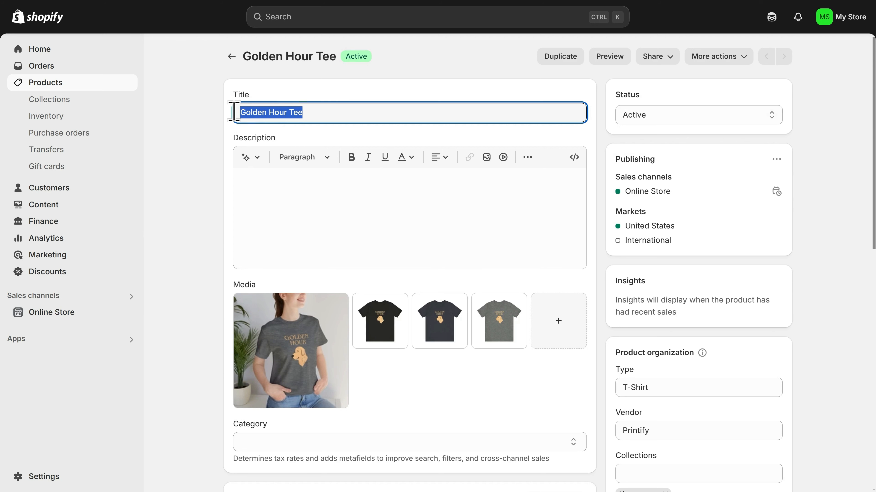
Have ChatGPT write a friendly, confidence-building description for the "Golden Hour Tee" Golden Retriever t-shirt and paste it into the product description
click(317, 188)
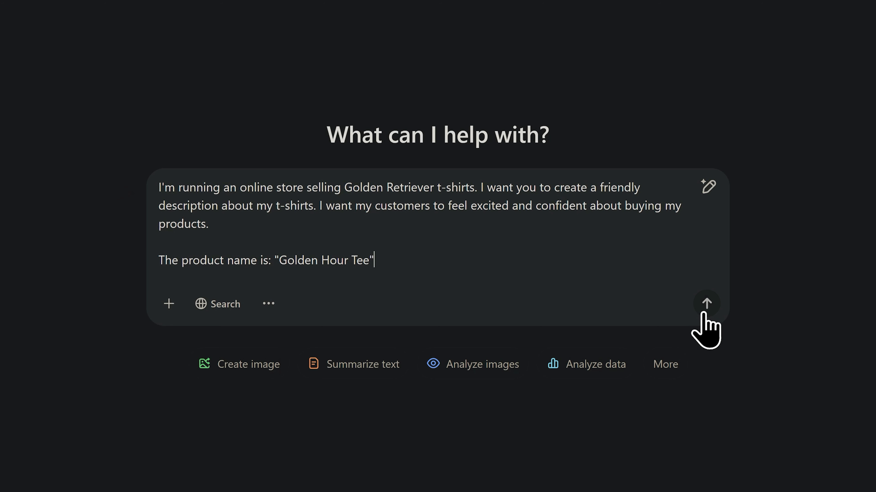
click(703, 312)
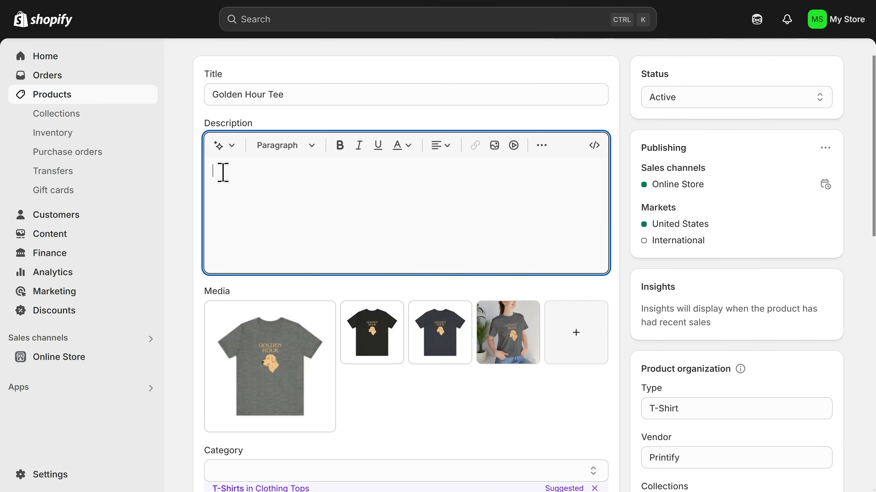
key(ctrl+v)
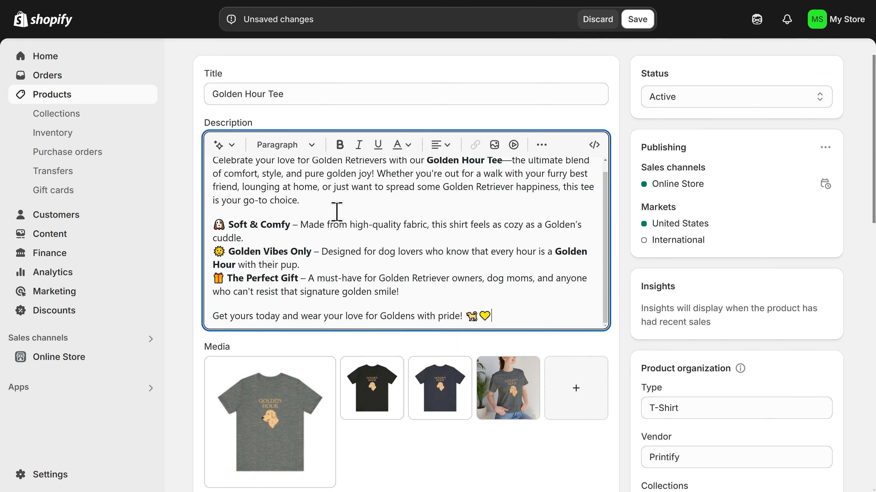
Move the photo of the model wearing the tee to first place in the product media
scroll(345, 242, down, 3)
scroll(348, 259, down, 3)
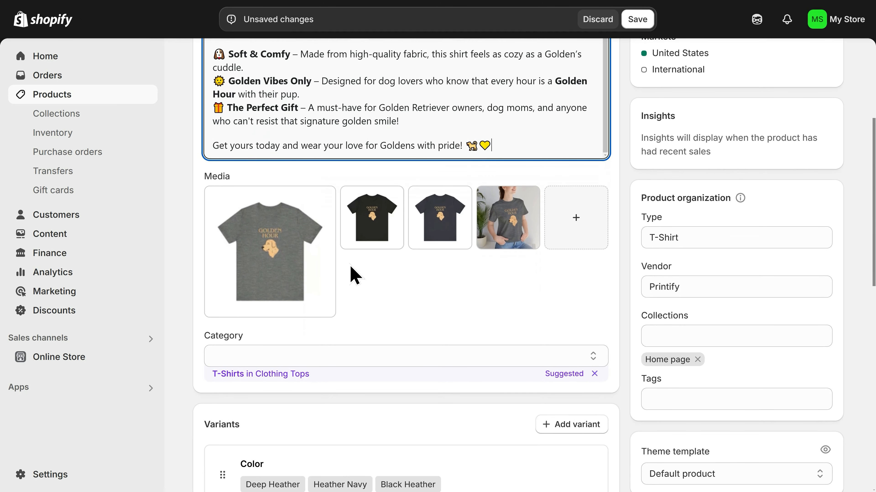
mouse_move(268, 264)
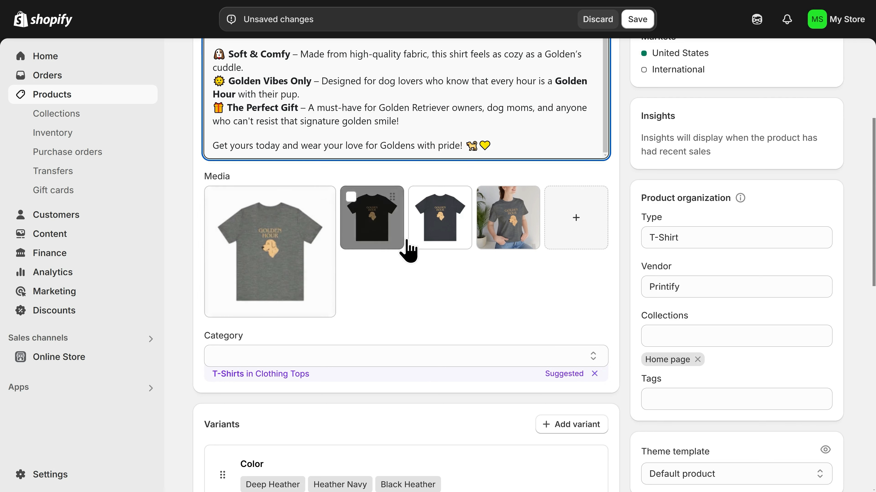
drag(502, 231, 274, 246)
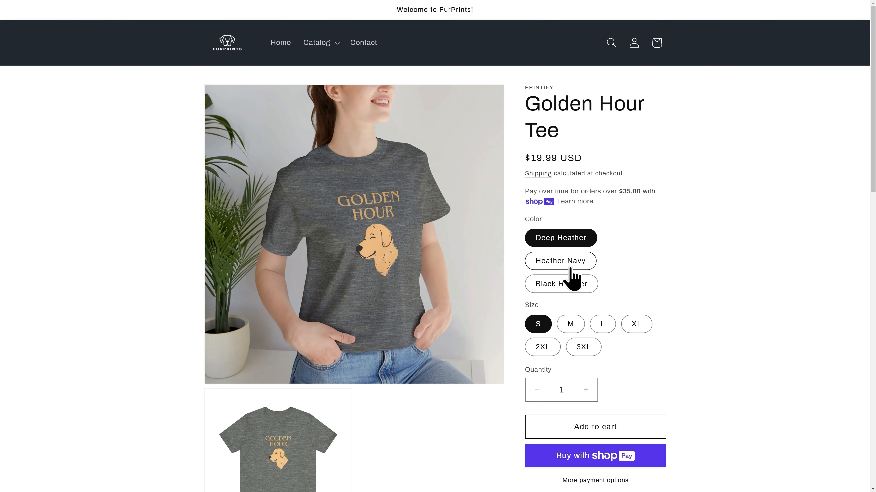
Examine the storefront product page with the Heather Navy color selected, including its image, size options and description
click(572, 279)
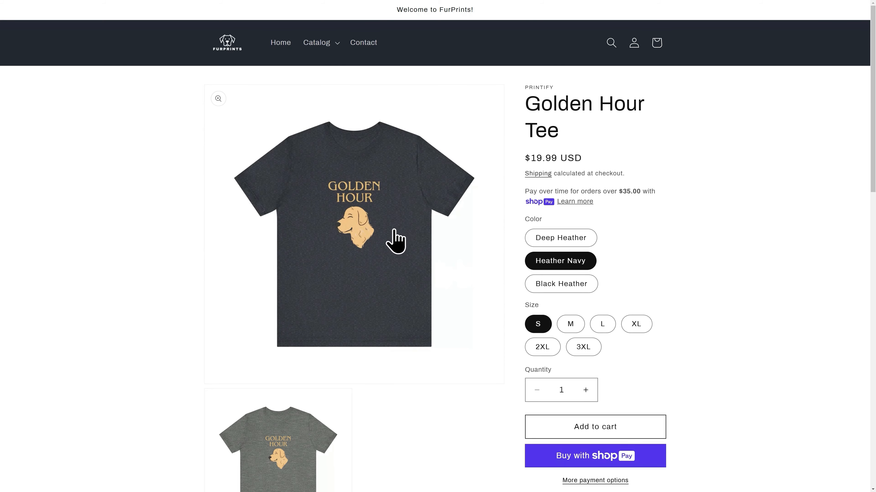
scroll(477, 267, down, 5)
scroll(592, 303, down, 5)
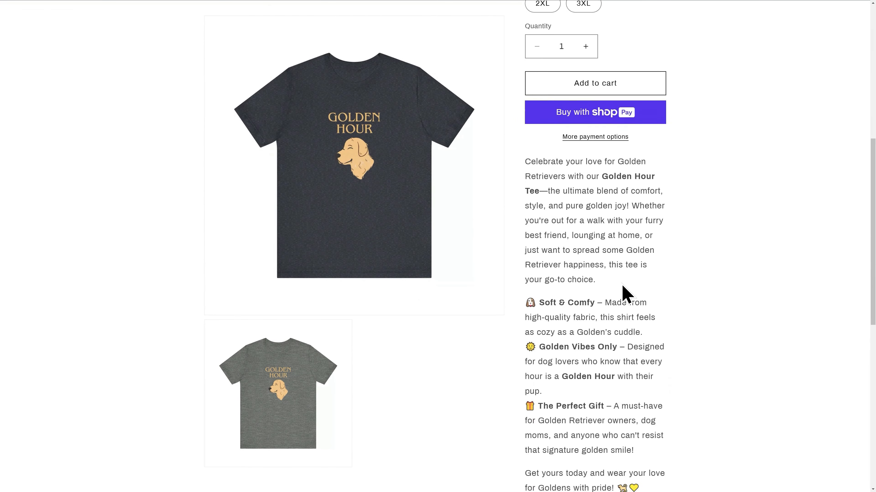
drag(652, 433, 529, 112)
click(705, 169)
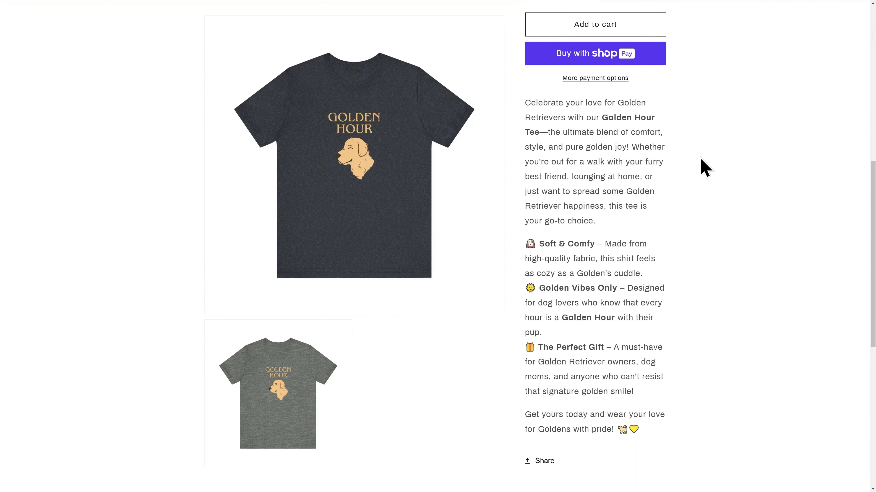
scroll(705, 168, up, 8)
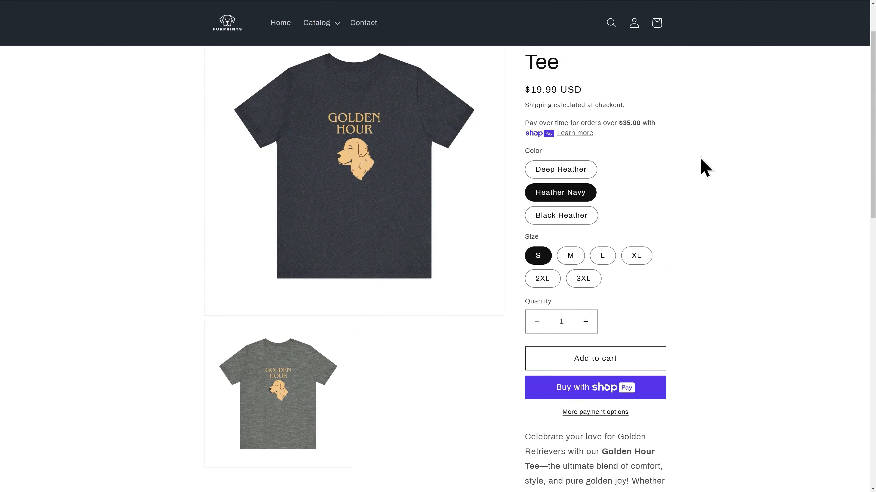
scroll(705, 168, up, 2)
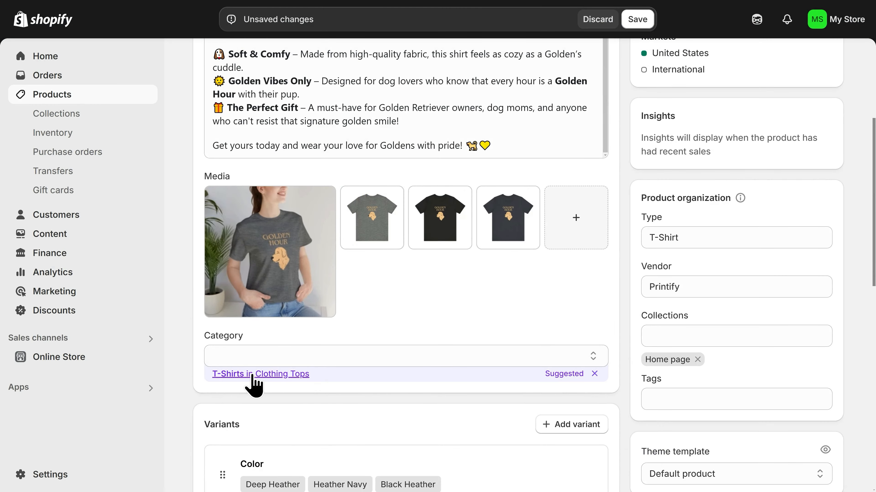
Accept the suggested product category, T-Shirts in Clothing Tops
click(251, 376)
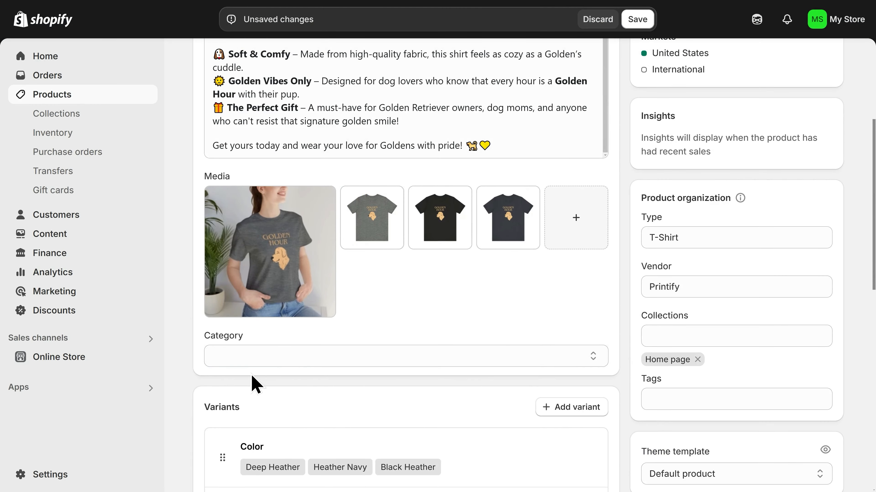
scroll(274, 347, down, 3)
scroll(275, 354, down, 4)
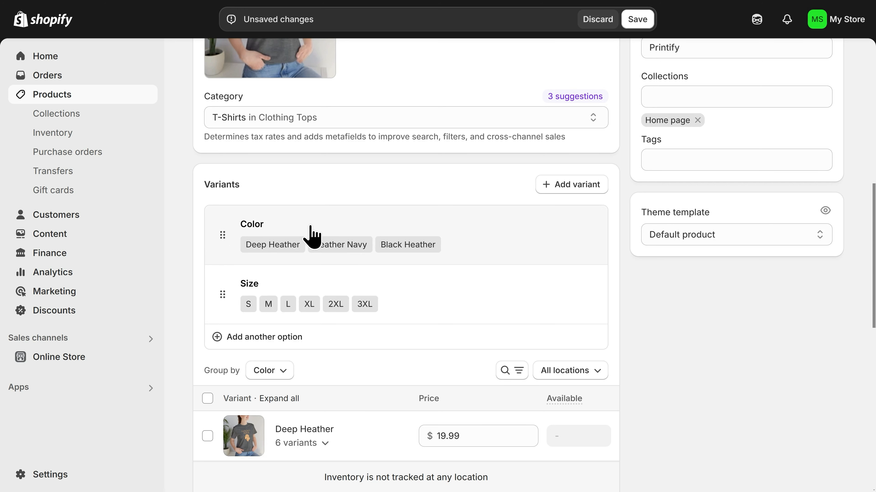
Check the order of the Color option's values against the main product image, then close the option
click(312, 237)
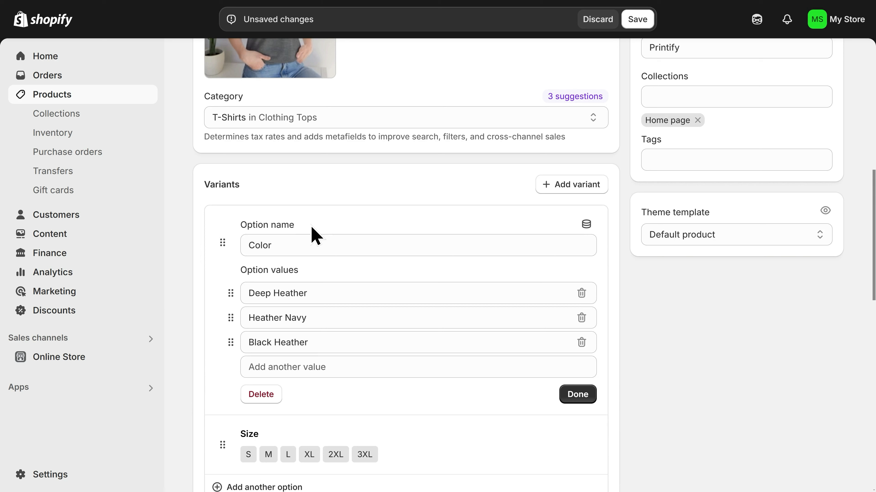
drag(231, 292, 230, 273)
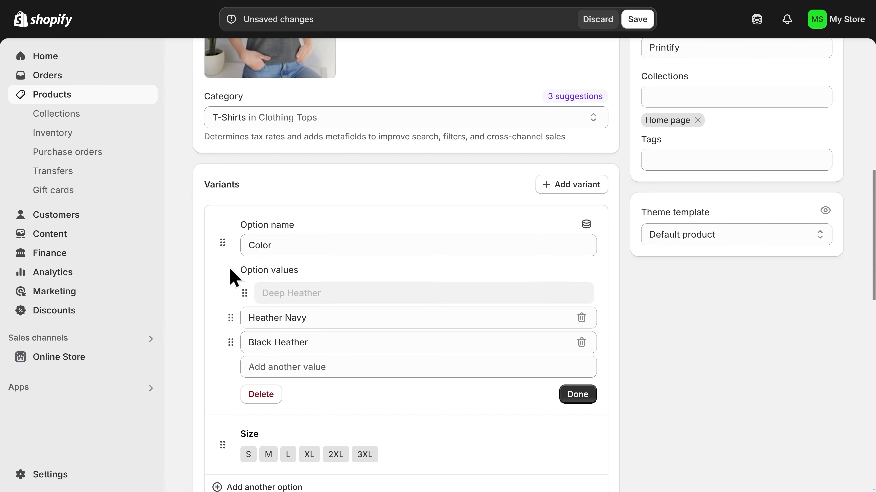
scroll(230, 270, up, 5)
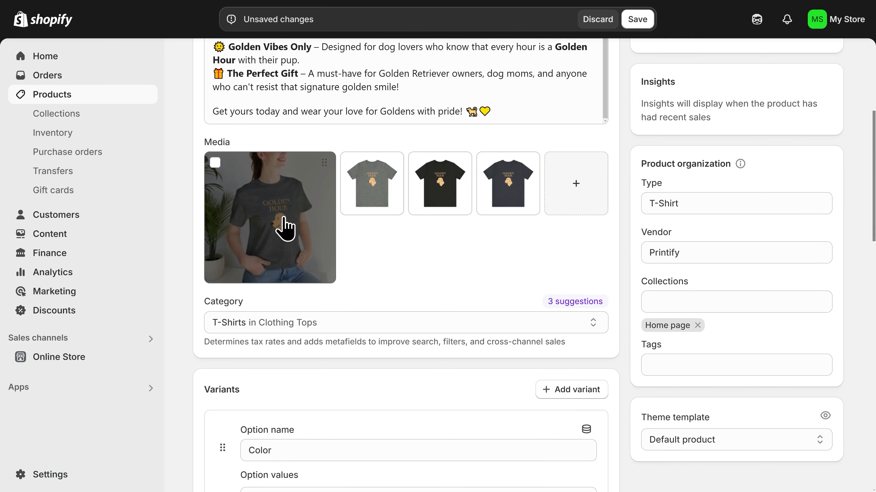
scroll(356, 257, down, 5)
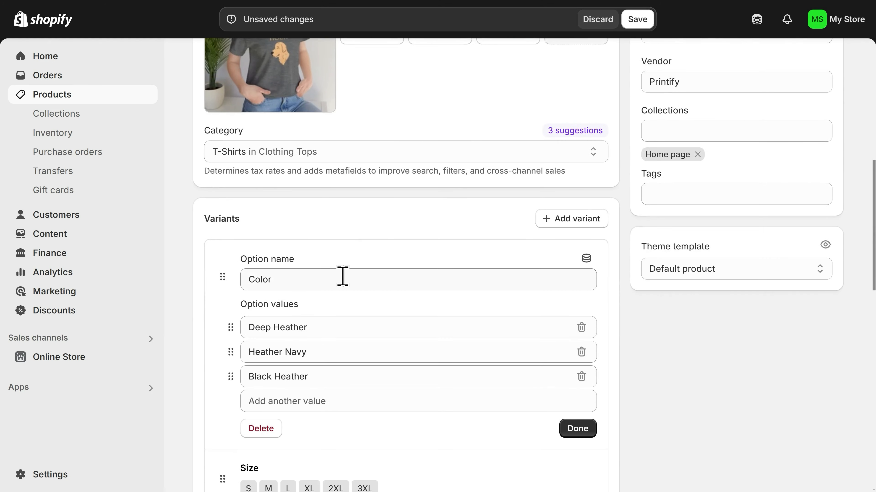
scroll(342, 276, down, 1)
drag(308, 292, 225, 293)
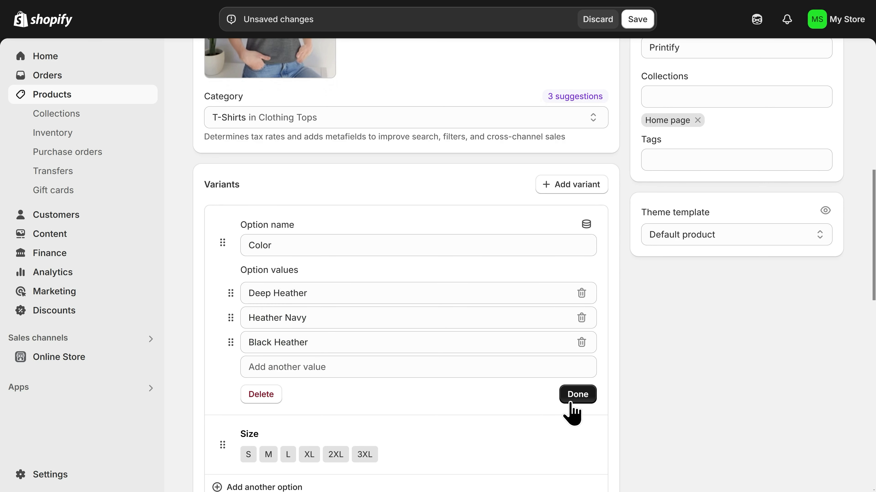
click(578, 400)
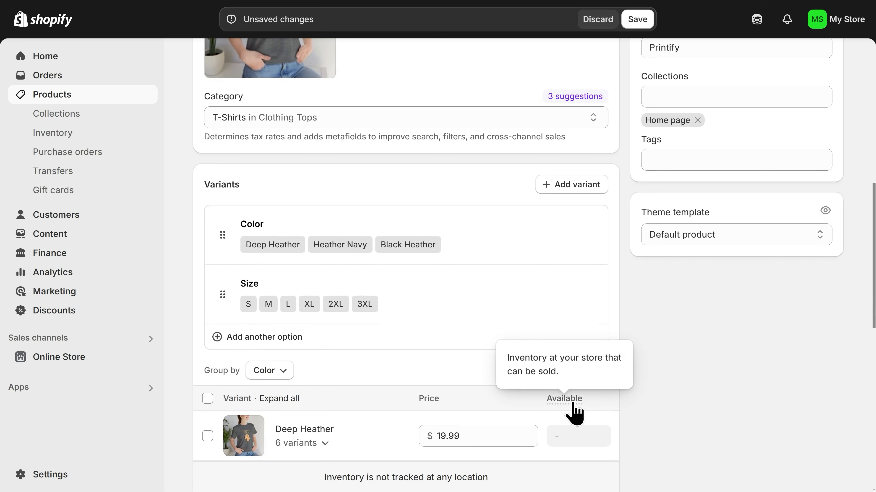
Look over the prices per color variant and the bulk edit option for all 18 variants, leaving no variant selected
scroll(371, 362, down, 6)
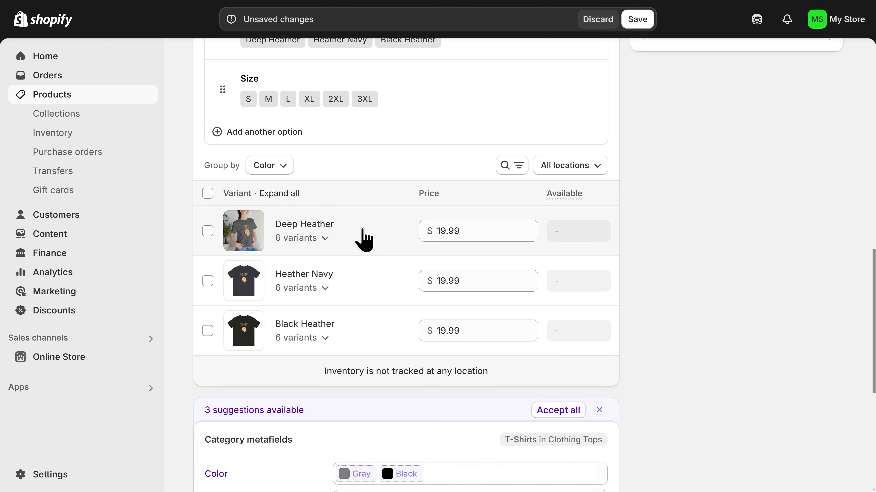
click(207, 193)
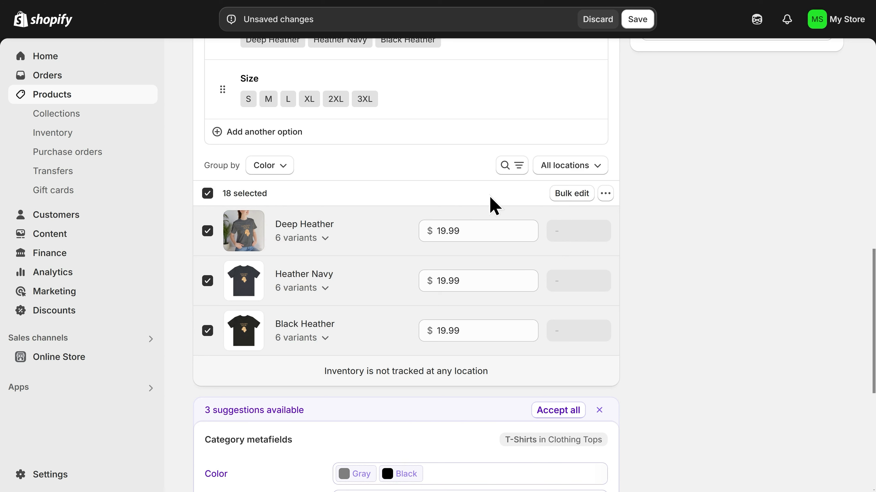
click(208, 194)
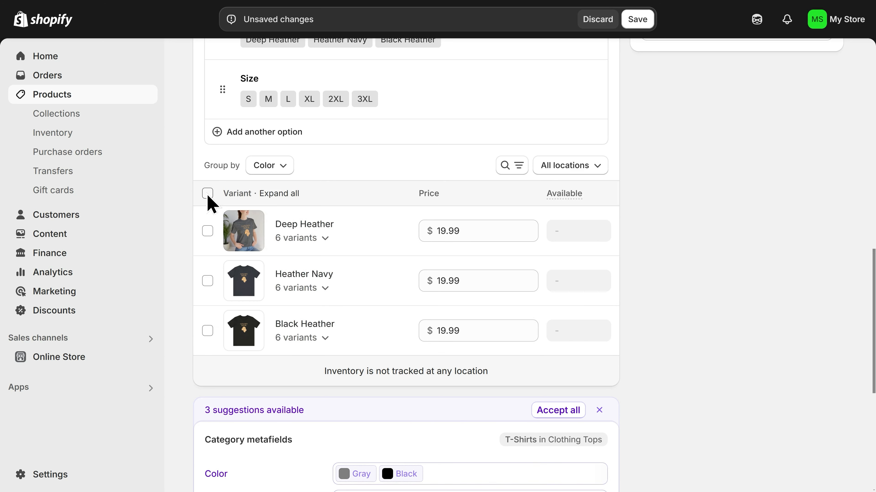
Accept all suggested category metafields, with colors Gray and Black and a Crew neckline, and save the product
scroll(333, 324, down, 3)
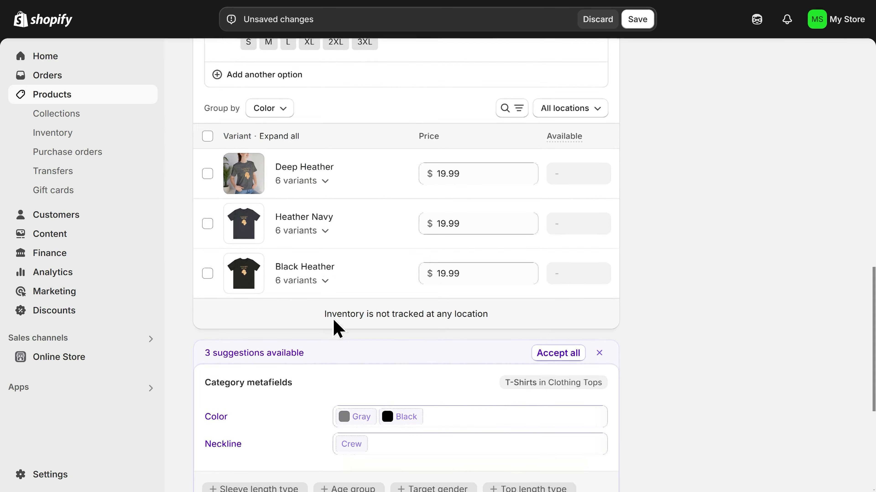
scroll(333, 319, down, 4)
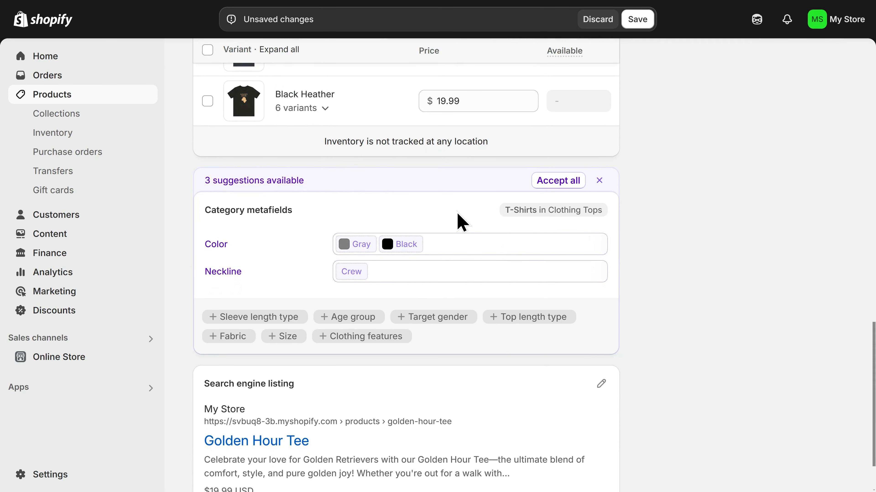
click(554, 186)
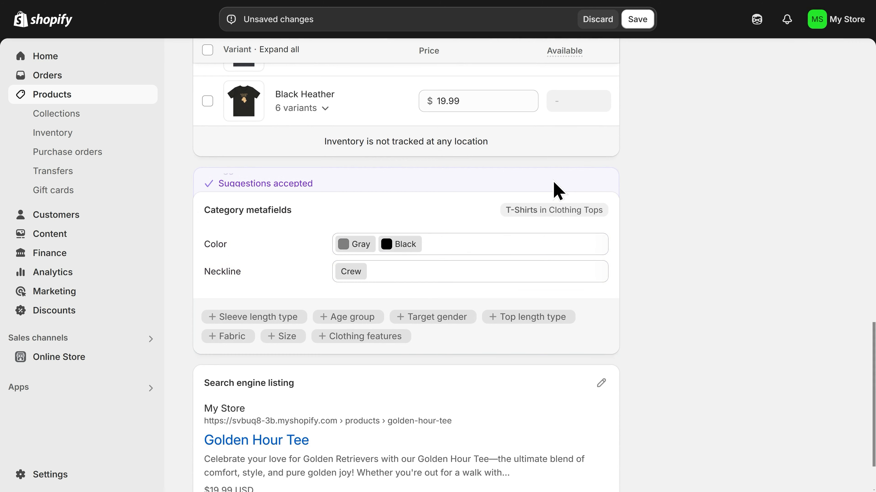
scroll(581, 276, down, 2)
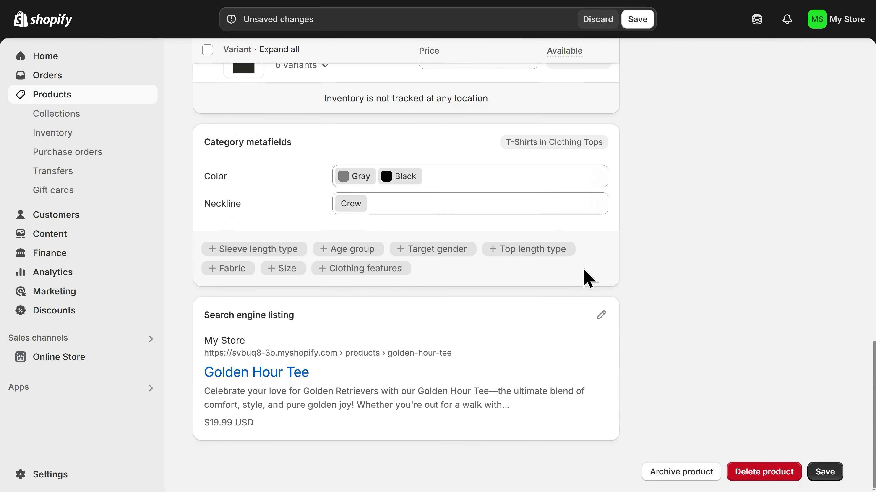
click(824, 478)
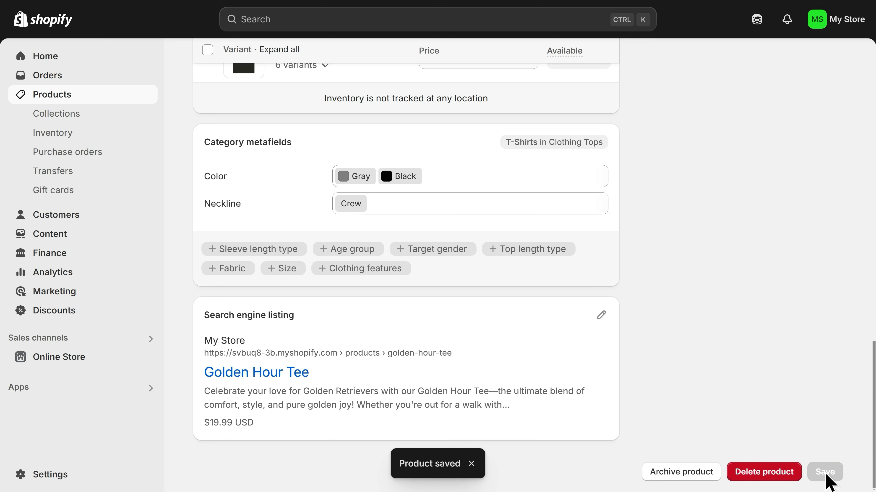
Start a new product collection titled "Golden Retriever Tees", leaving its description empty
click(61, 117)
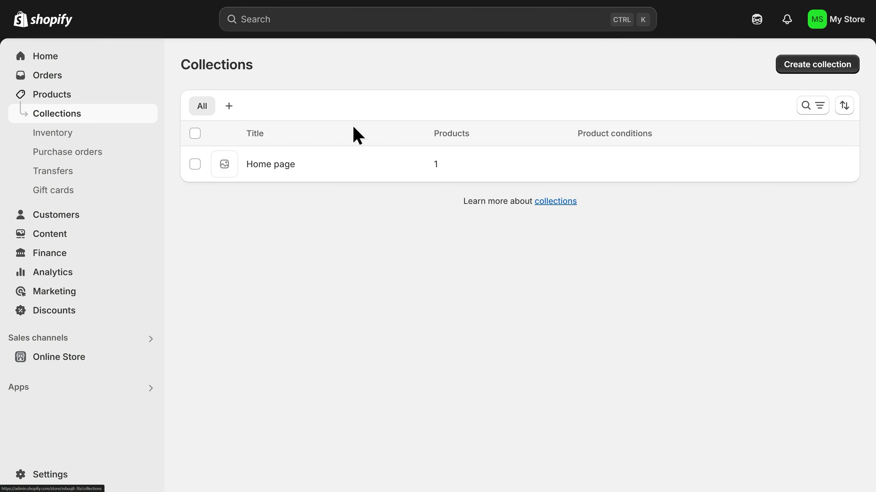
click(818, 71)
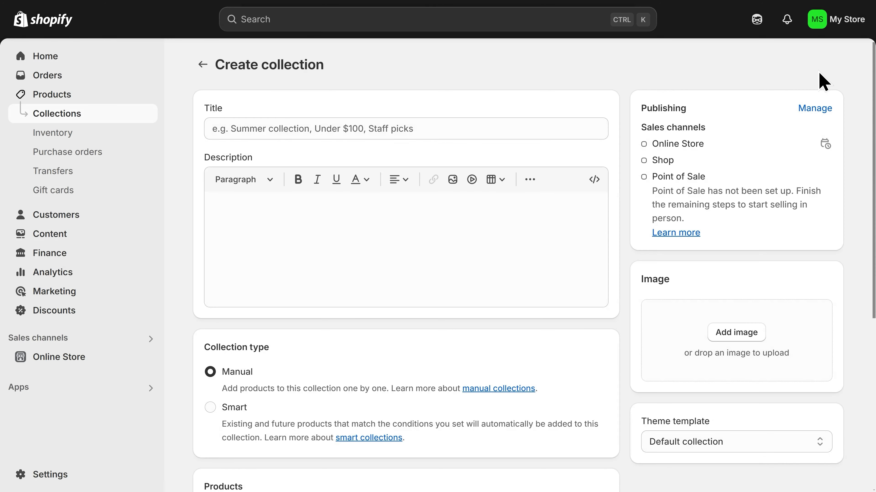
click(385, 129)
text(Golden Retriever Tees)
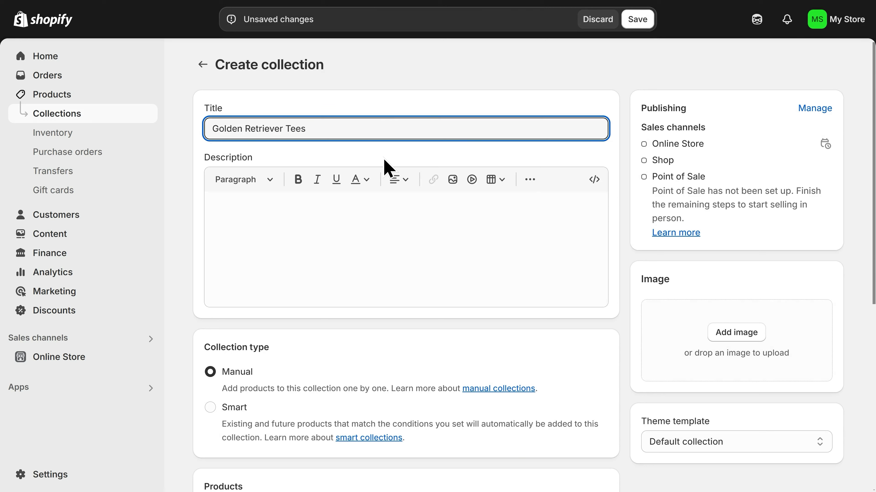
click(295, 218)
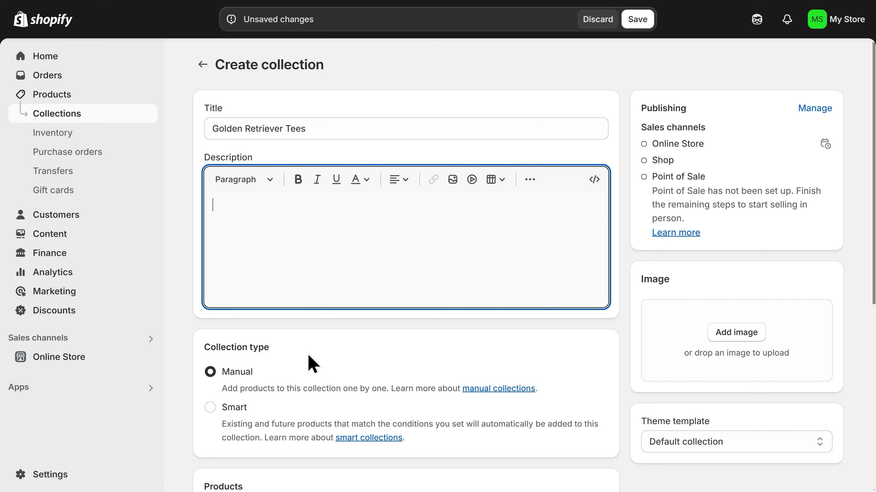
Keep the collection type Manual and add the Golden Hour Tee to its products by searching for "Tee"
scroll(309, 362, down, 3)
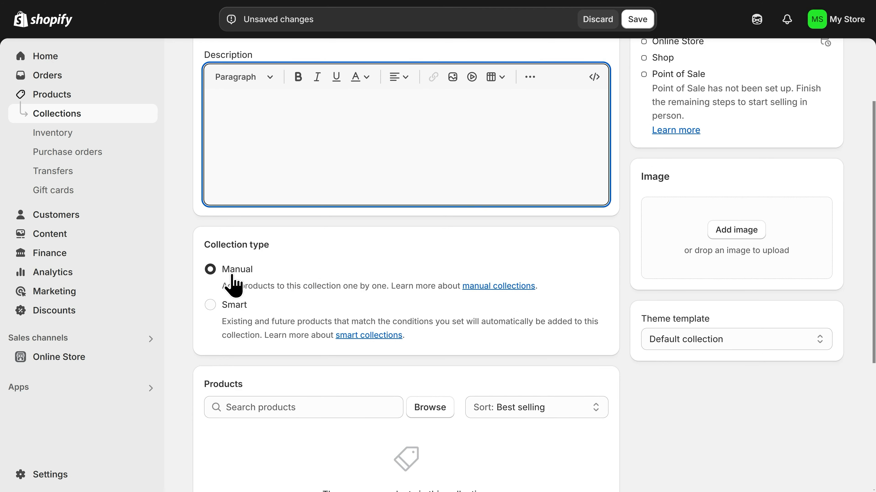
scroll(334, 325, down, 5)
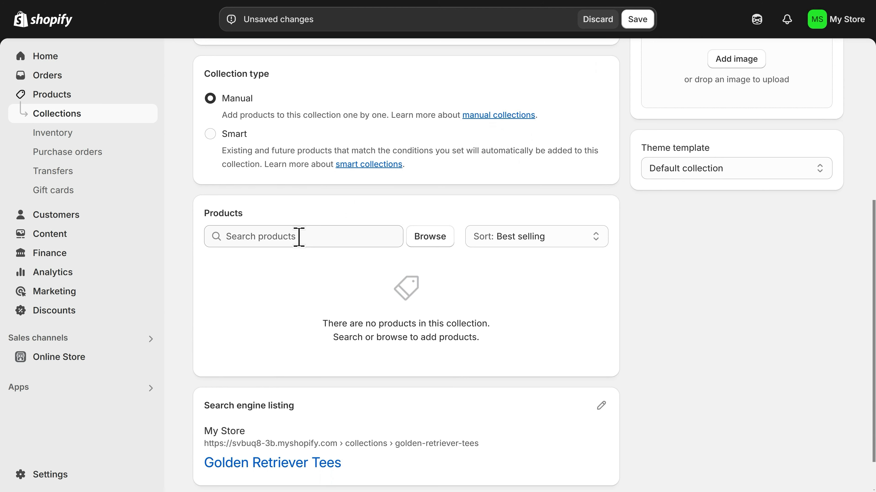
click(298, 238)
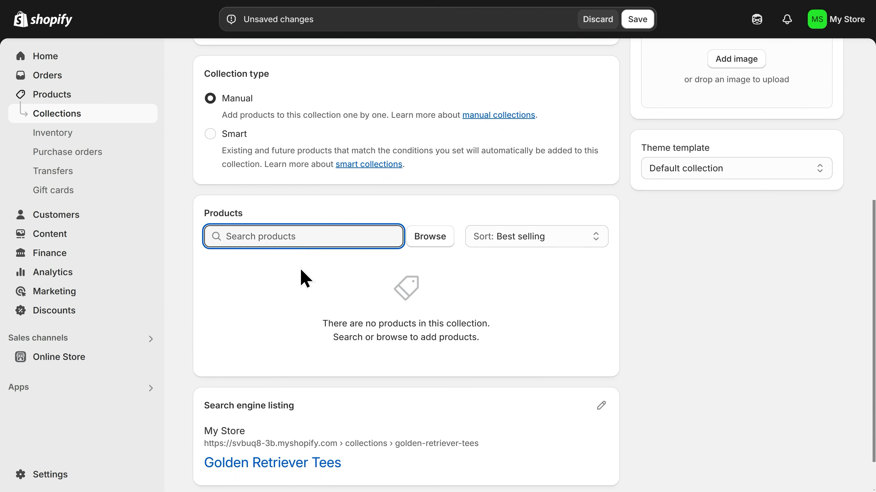
text(Tee)
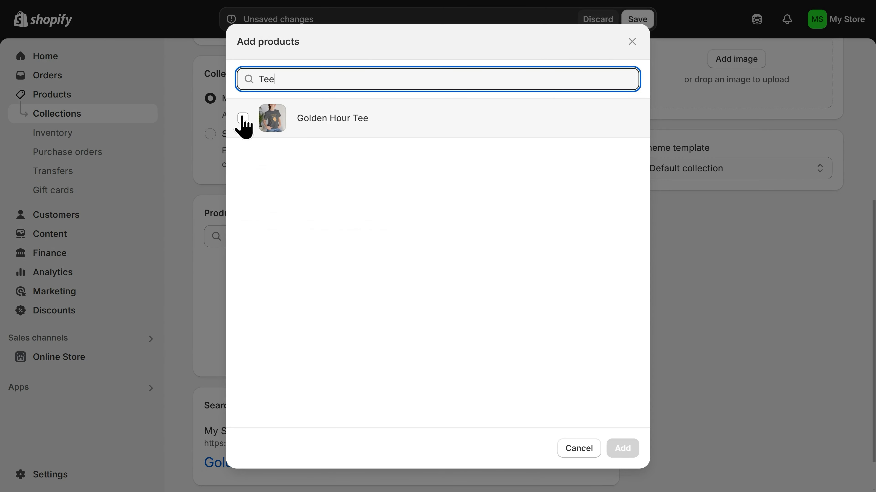
click(243, 118)
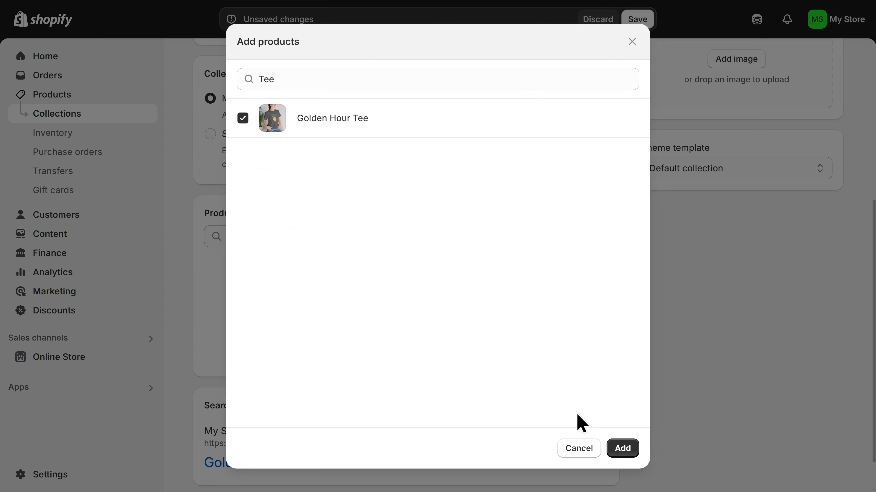
click(623, 449)
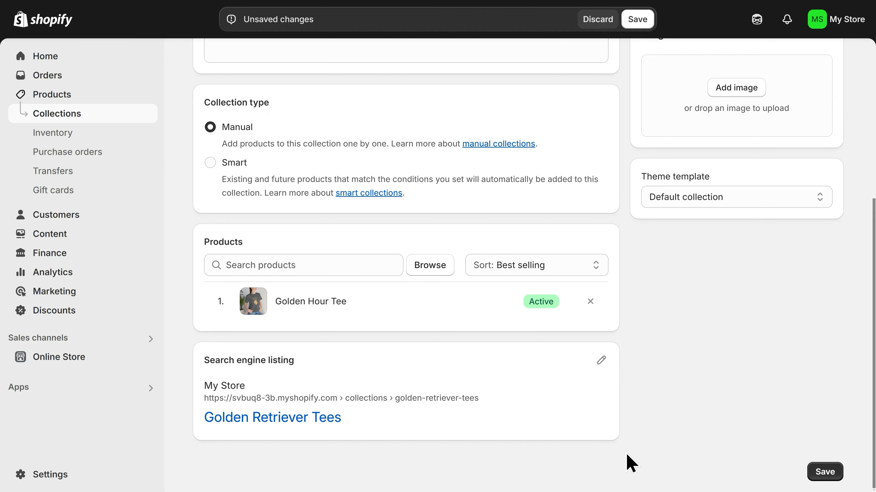
Set the collection image to the photo of the model wearing the gray Golden Hour tee, and save the collection
scroll(657, 354, up, 4)
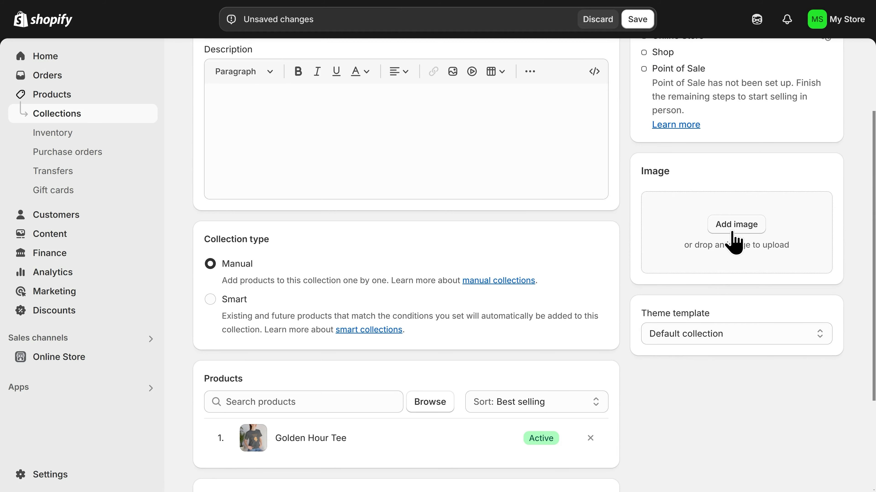
click(732, 235)
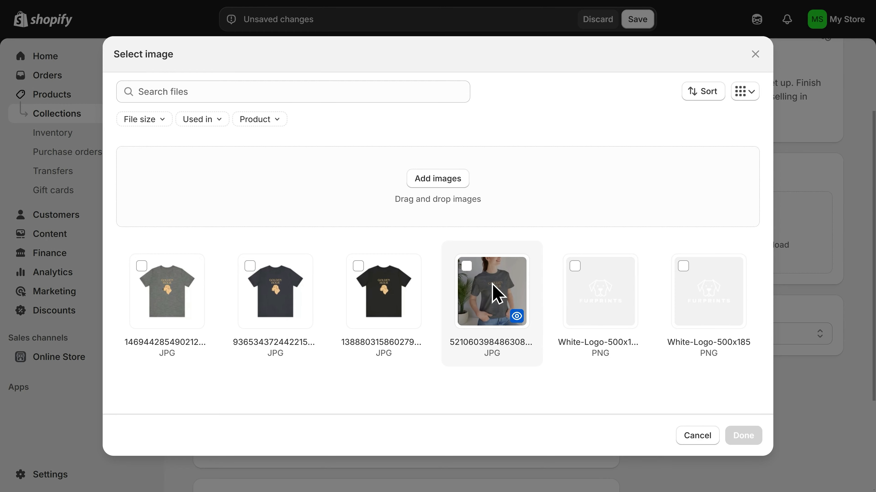
click(496, 294)
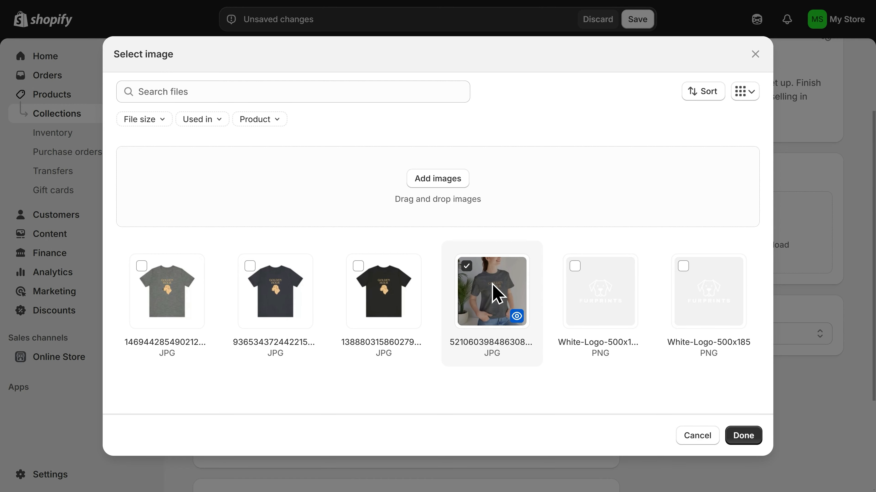
click(746, 441)
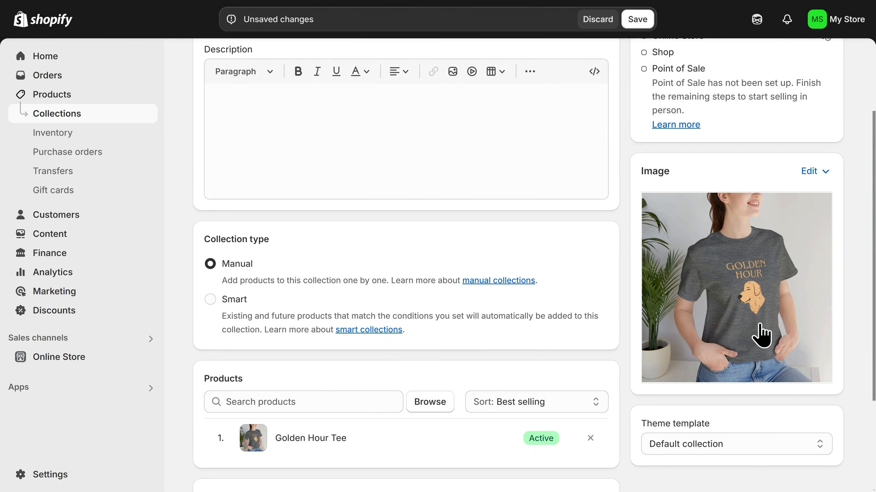
scroll(755, 334, down, 4)
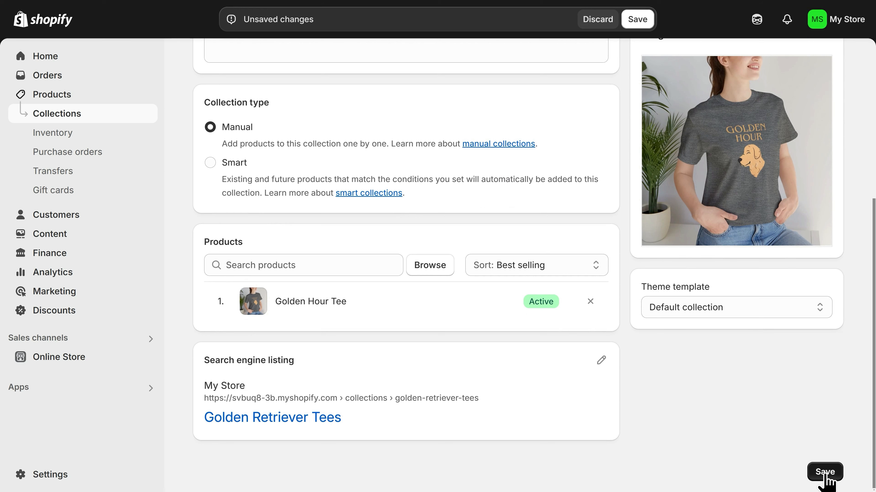
click(825, 475)
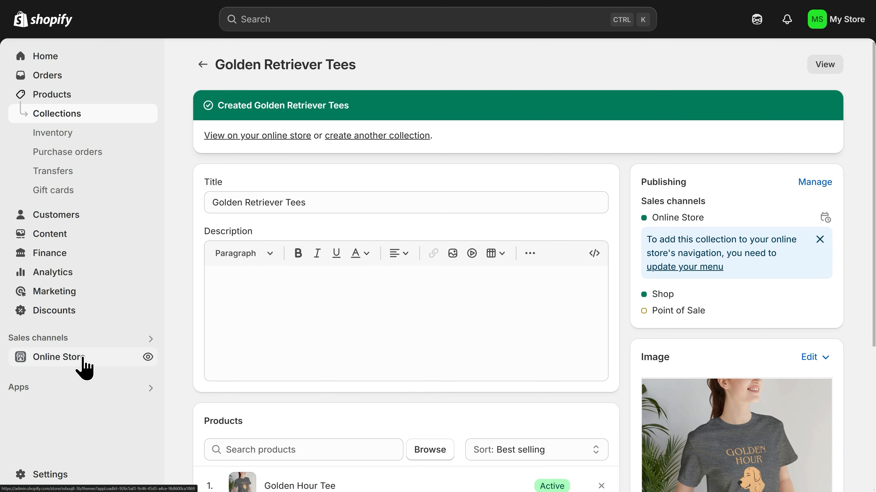
Open the online store's current Dawn theme for customization and view the Featured products area of the home page
click(83, 359)
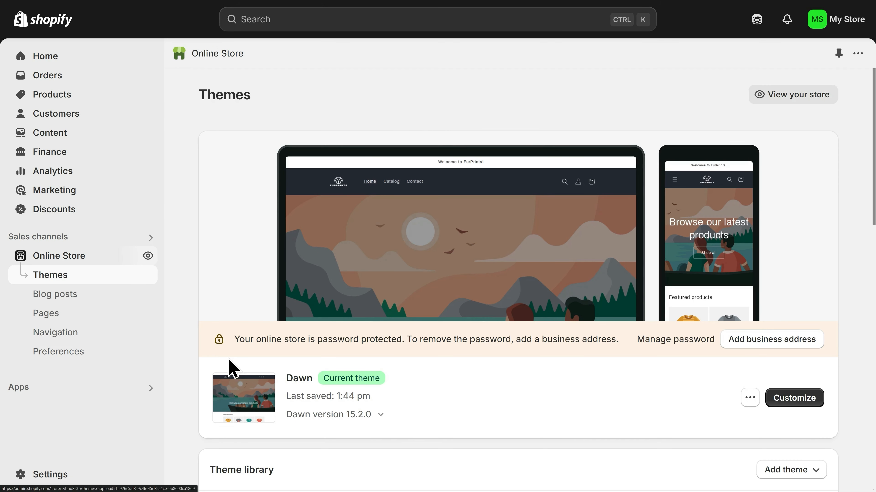
click(795, 403)
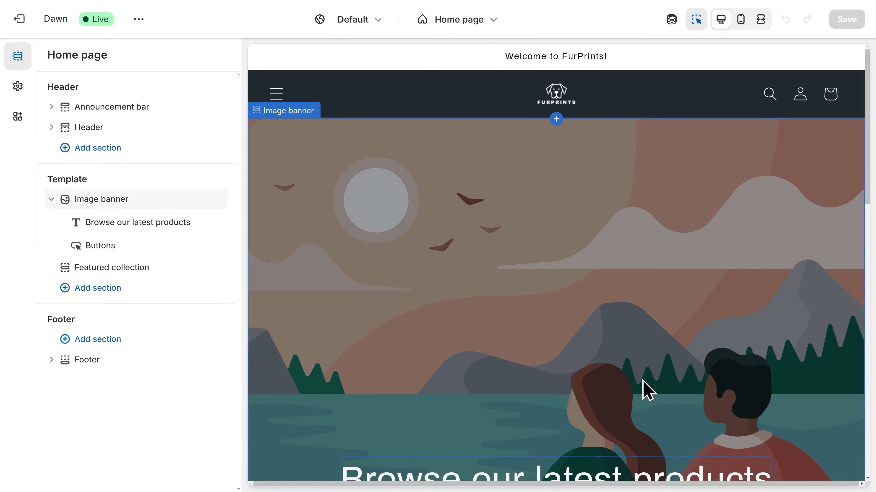
scroll(417, 366, down, 10)
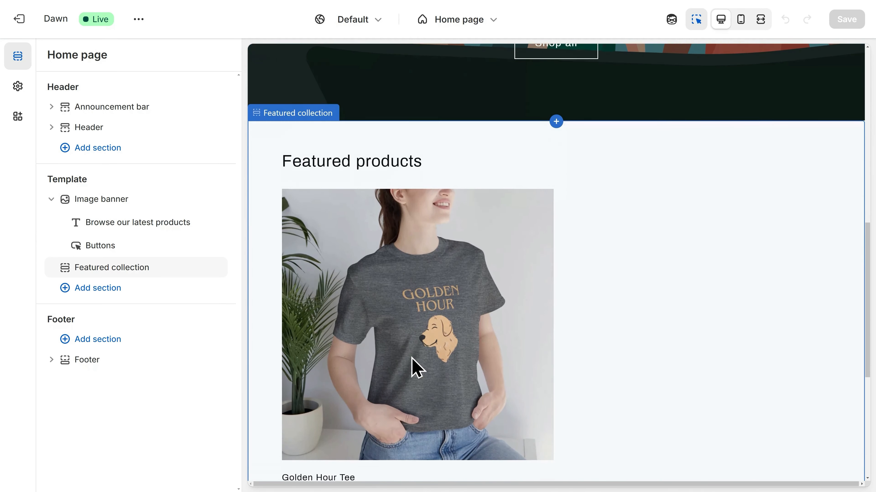
scroll(417, 366, down, 2)
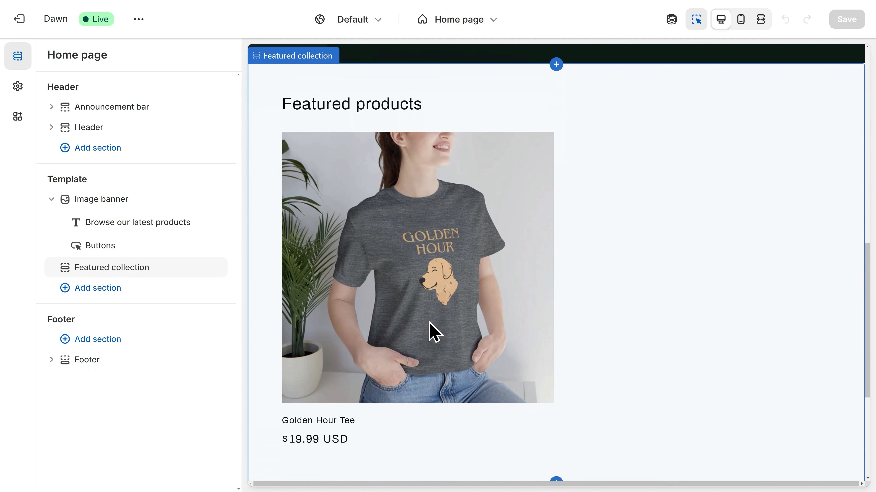
Look over the section types available for the home page template, such as Featured collection, without adding one
mouse_move(144, 273)
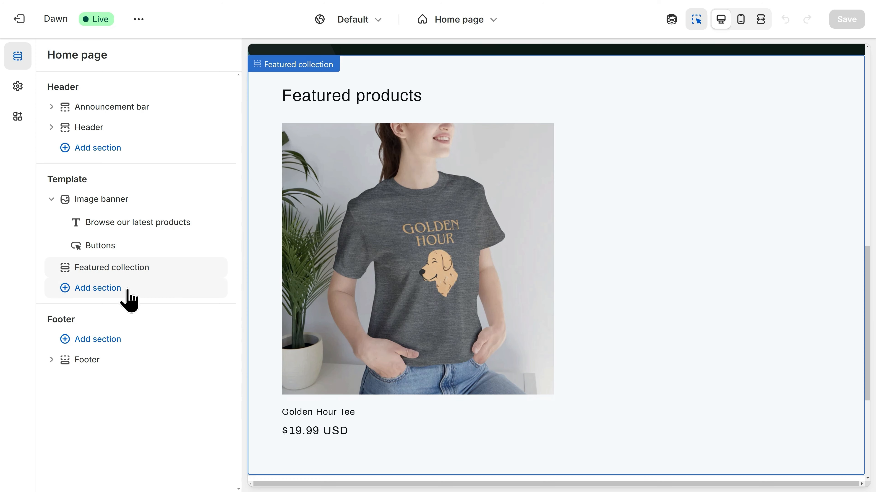
click(119, 294)
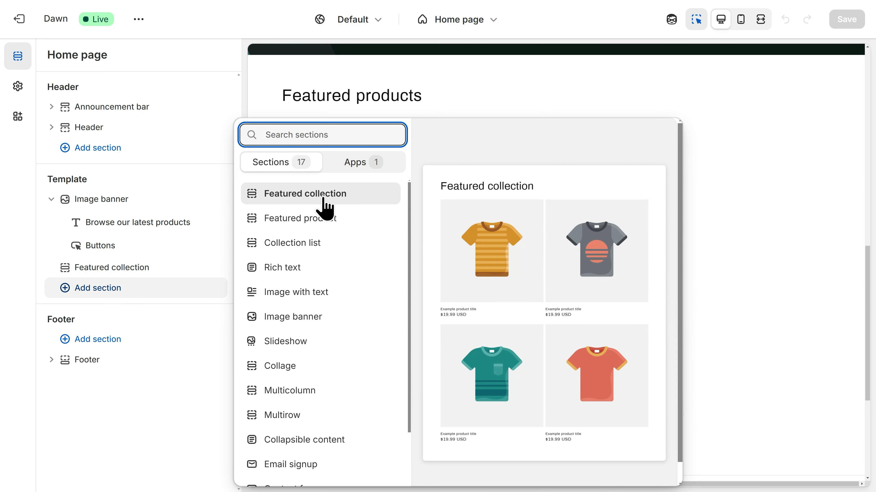
click(135, 276)
click(132, 268)
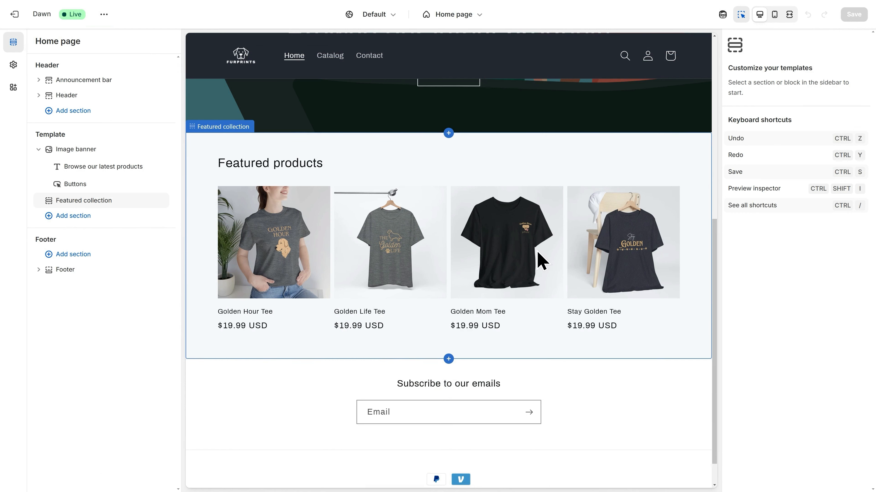
Change the heading of the home page's Featured collection section to "Shop Golden Retriever Tees!"
click(451, 236)
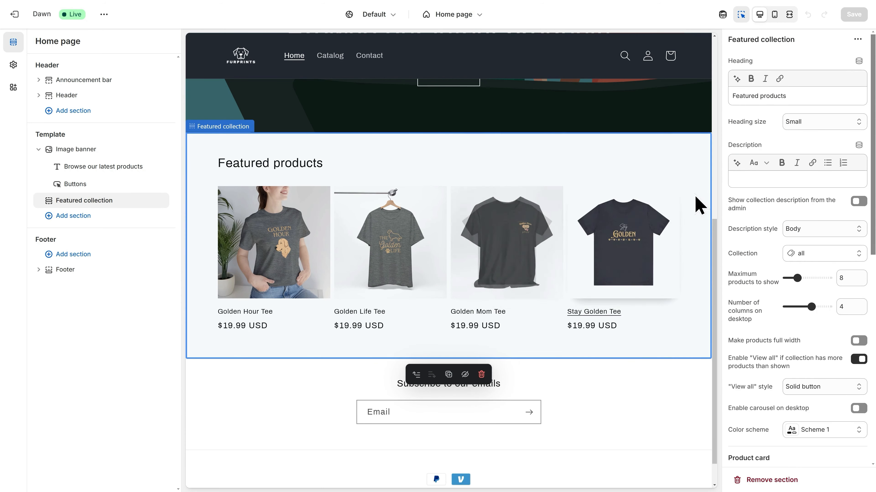
triple_click(794, 97)
text(Shop Golden Retriev)
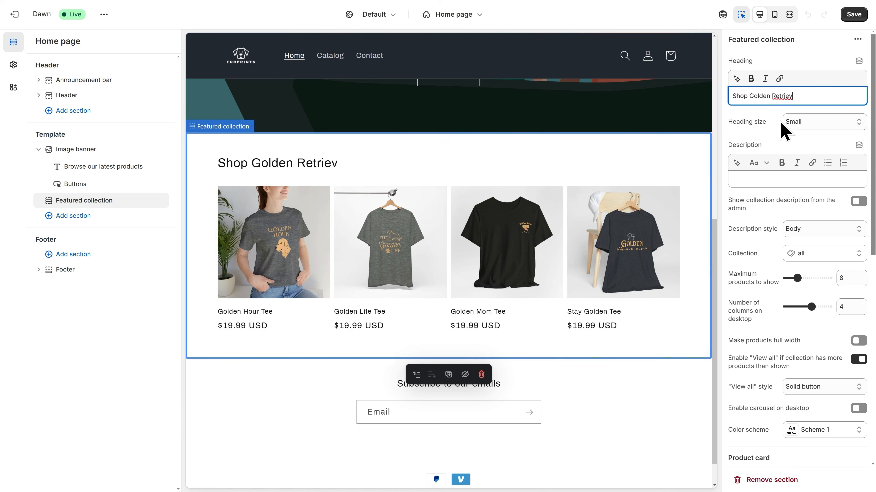
text(er Tees!)
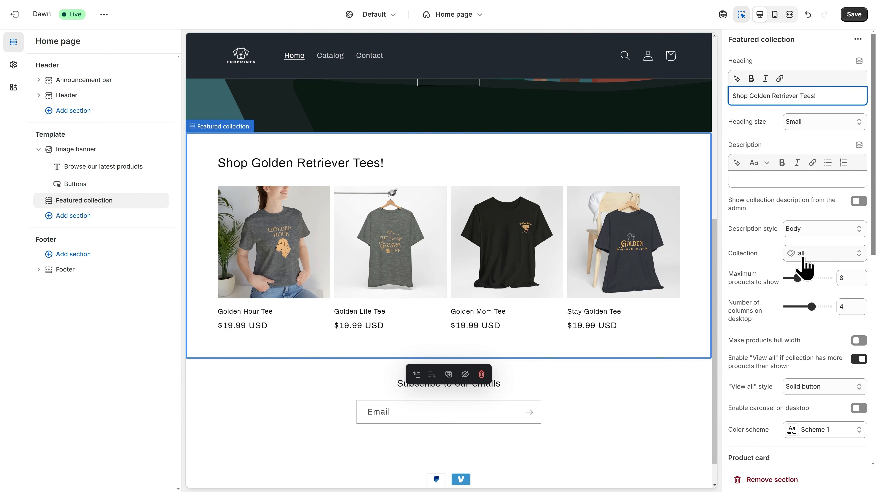
Replace the Featured collection section's source collection with Golden Retriever Tees
click(816, 255)
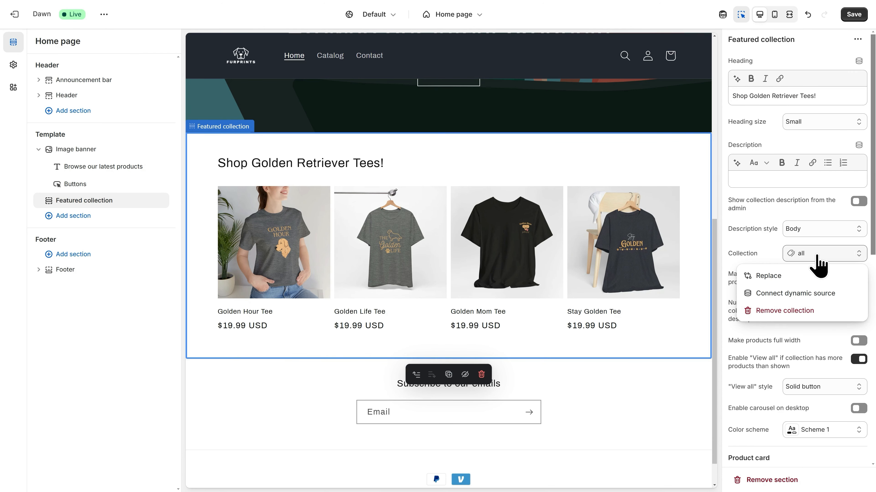
click(768, 276)
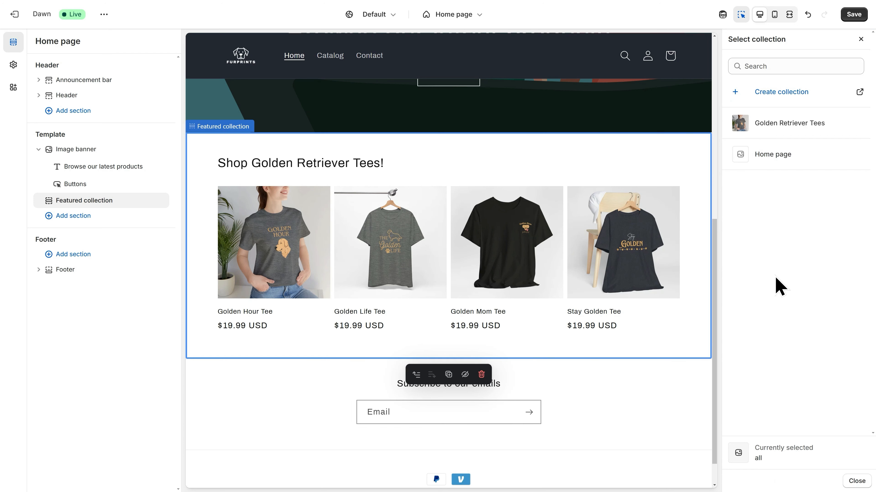
click(785, 129)
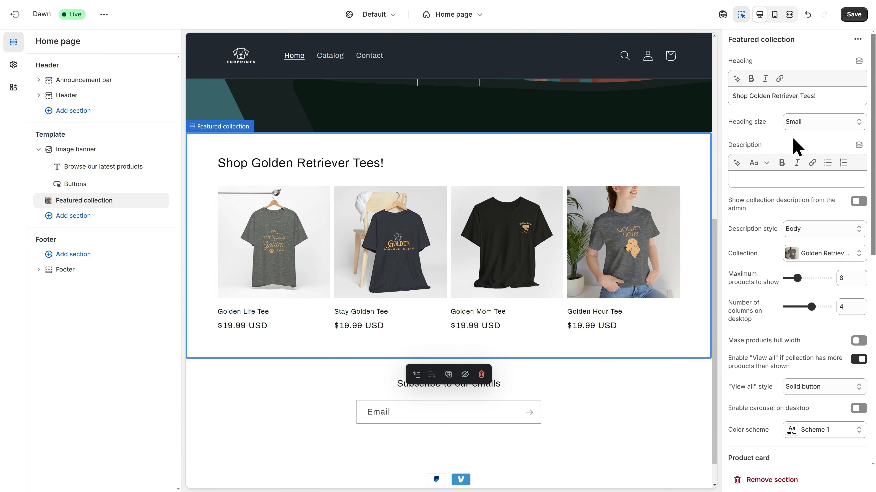
Set the product card image shape to Parallelogram, turn off showing the second image on hover, and save the theme
scroll(809, 245, down, 3)
scroll(800, 281, down, 3)
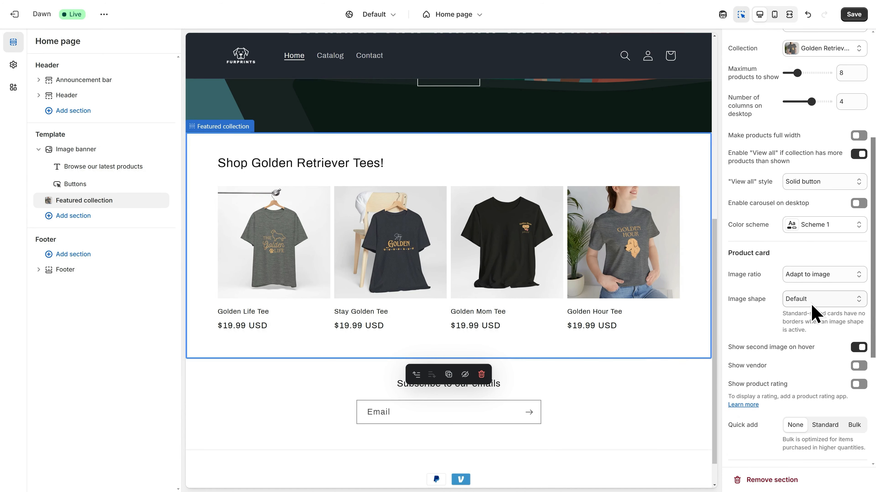
click(811, 302)
click(807, 375)
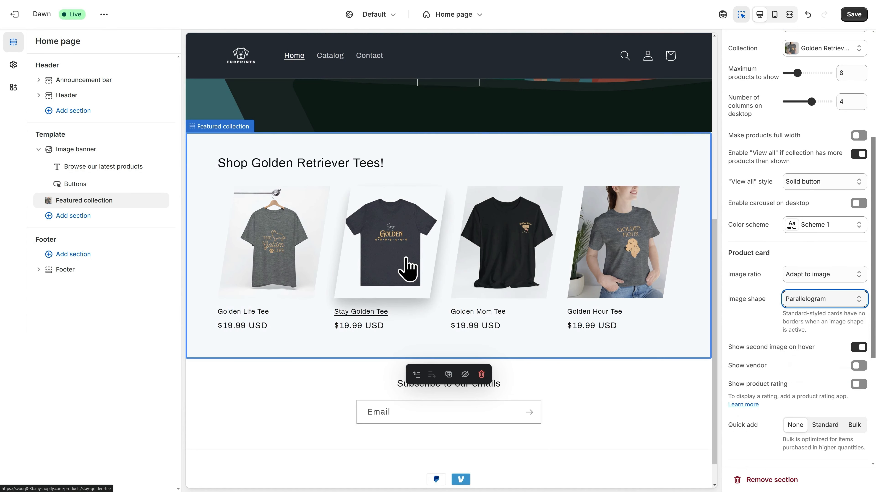
click(857, 348)
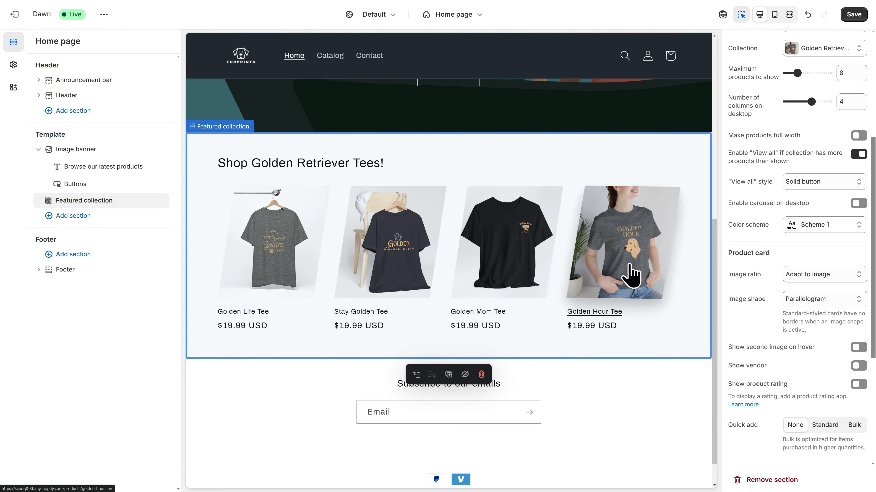
click(852, 16)
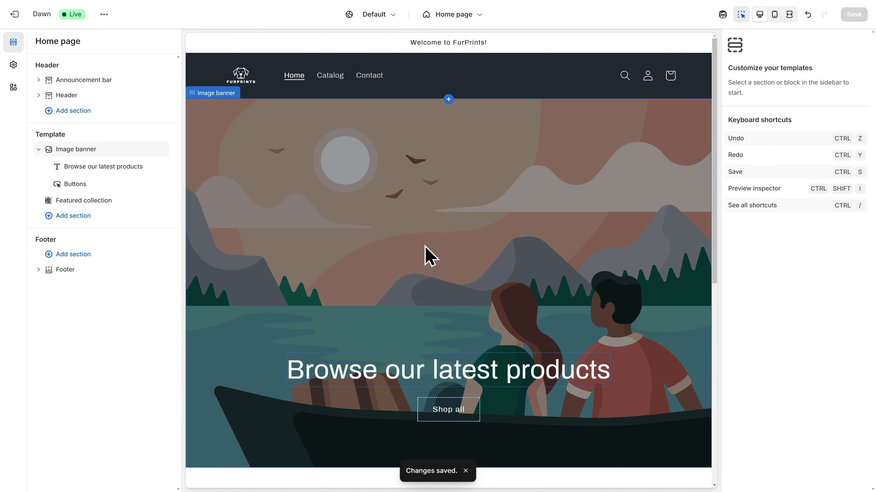
Set the Image banner's first image to the existing photo of two women wearing black Golden Mom tees
drag(102, 154, 80, 151)
click(79, 152)
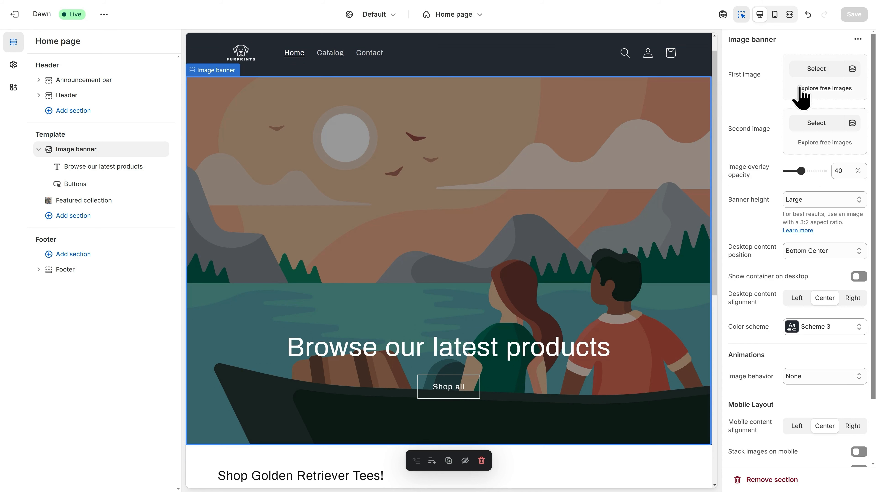
click(815, 70)
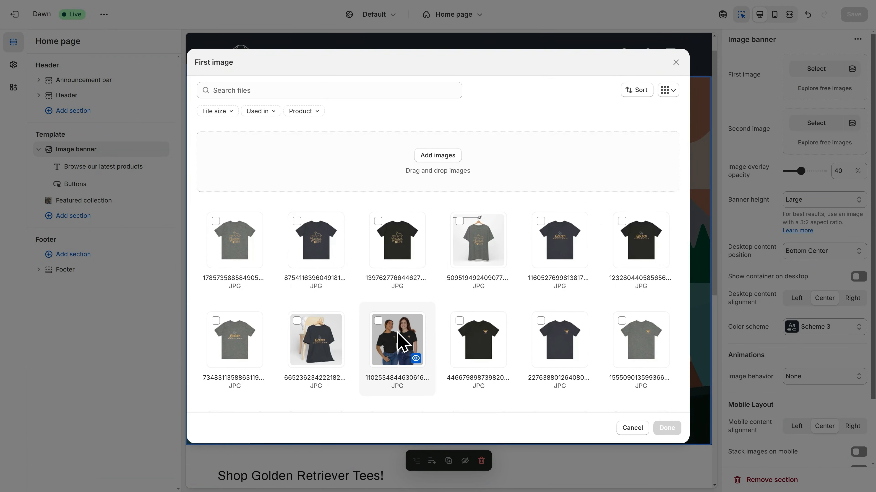
click(402, 342)
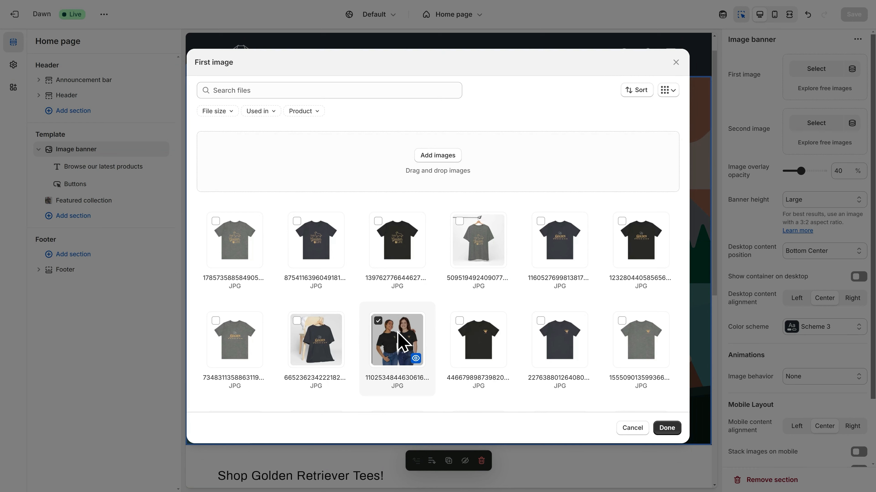
click(667, 429)
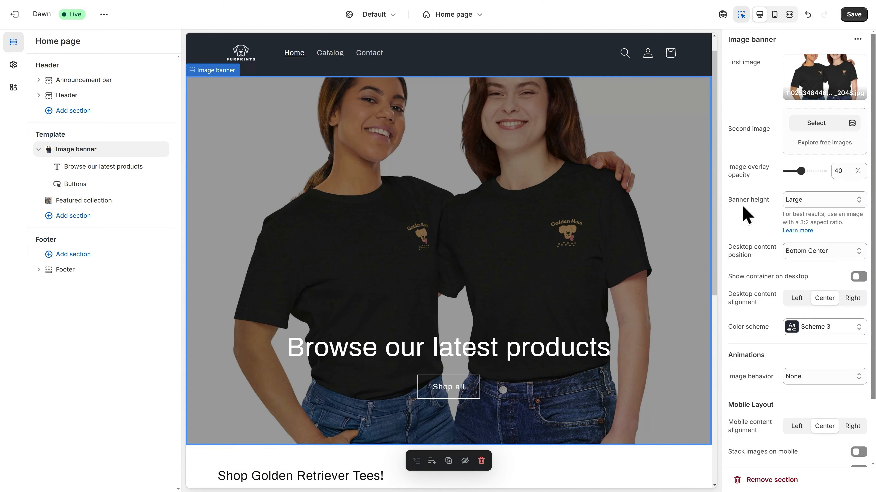
Set the Image banner's height to Small and its image behavior to Fixed background position, checking the effect in the preview
click(797, 201)
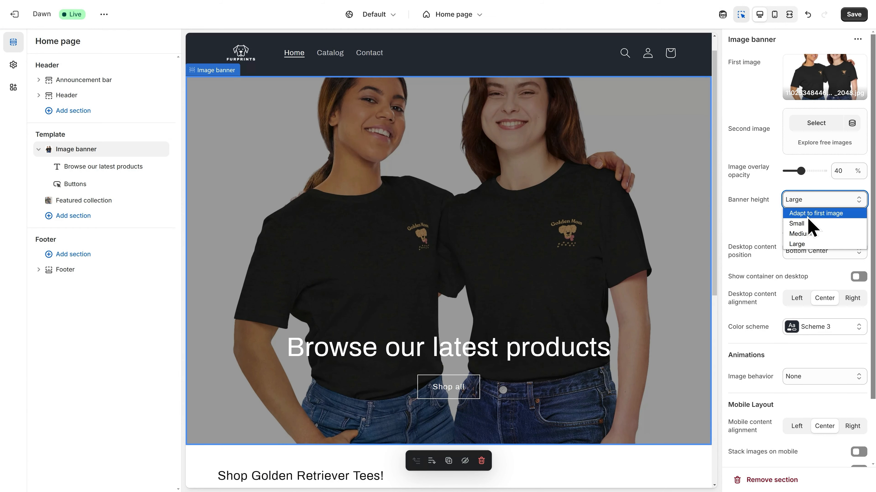
click(800, 224)
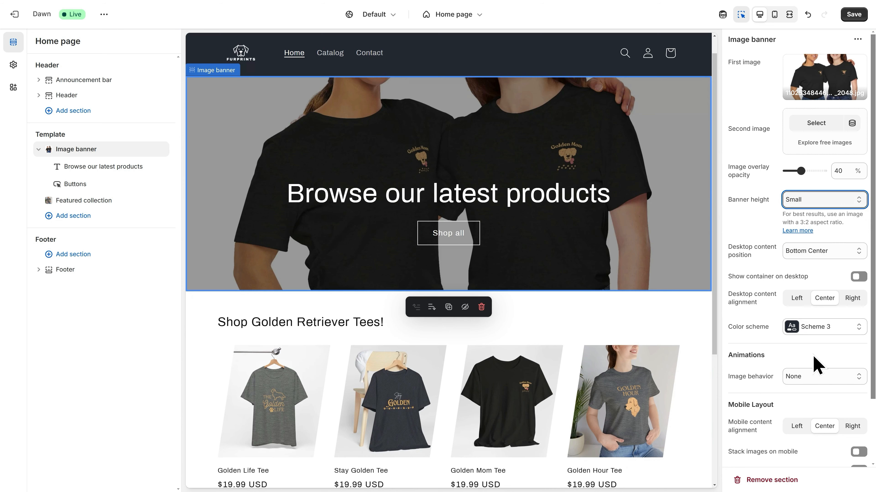
scroll(812, 360, down, 2)
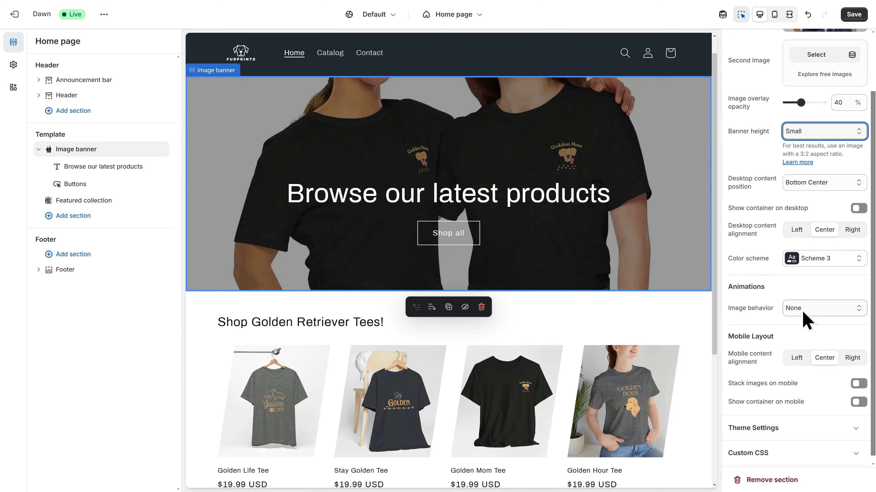
click(809, 312)
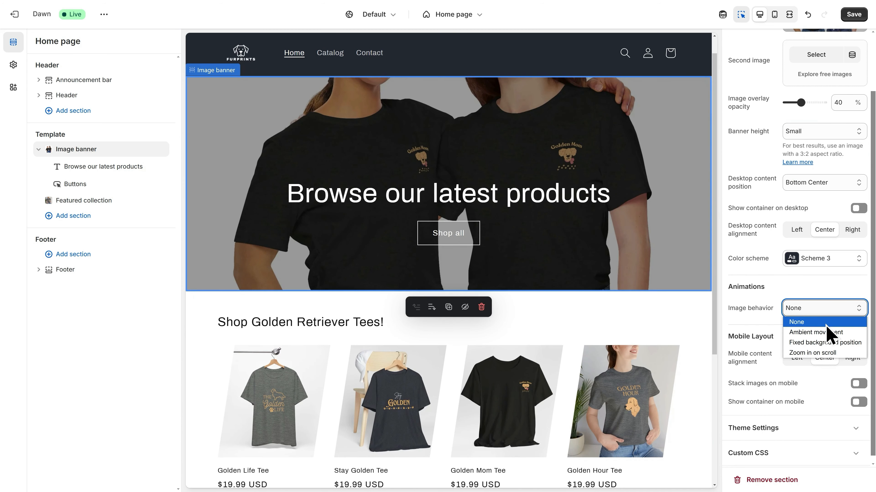
click(829, 343)
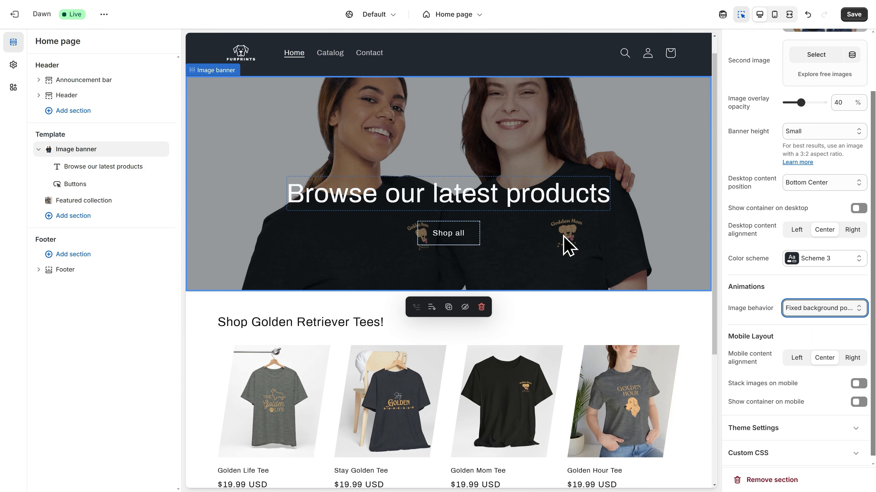
scroll(568, 245, down, 4)
scroll(568, 245, up, 5)
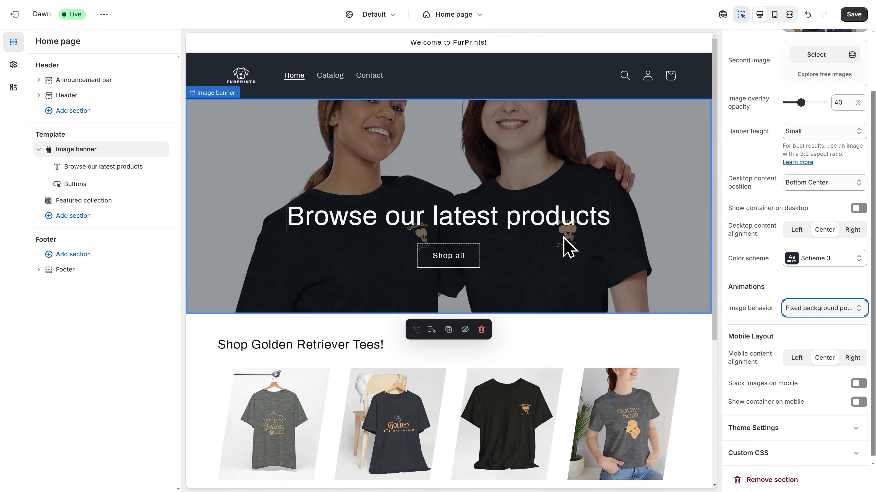
Change the Image banner's heading to "10% Off Sale Now!" and set the heading size to Medium
click(399, 227)
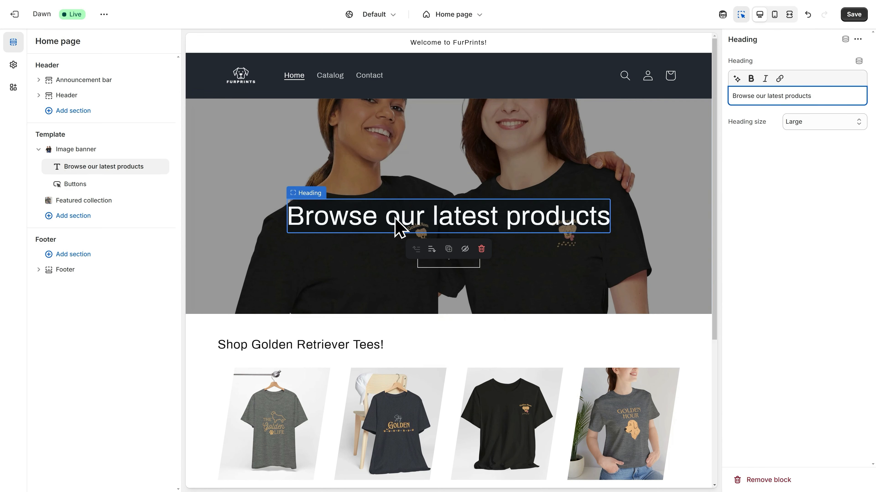
triple_click(785, 98)
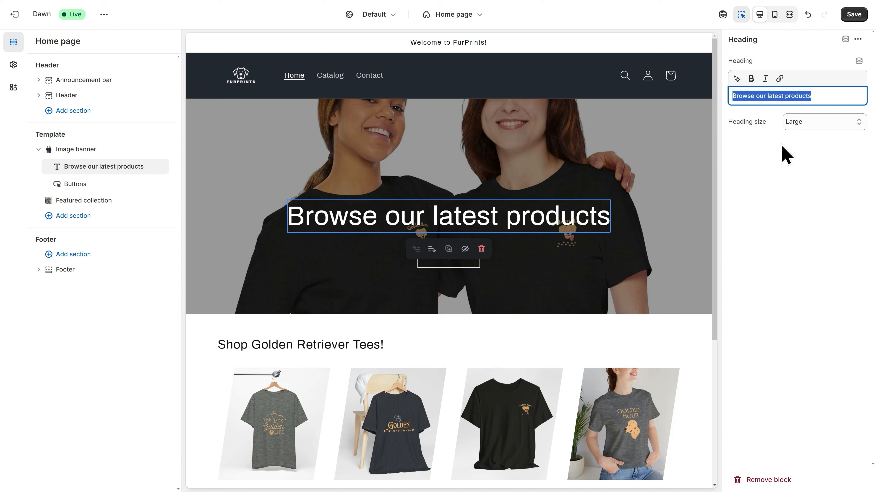
text(10% Of)
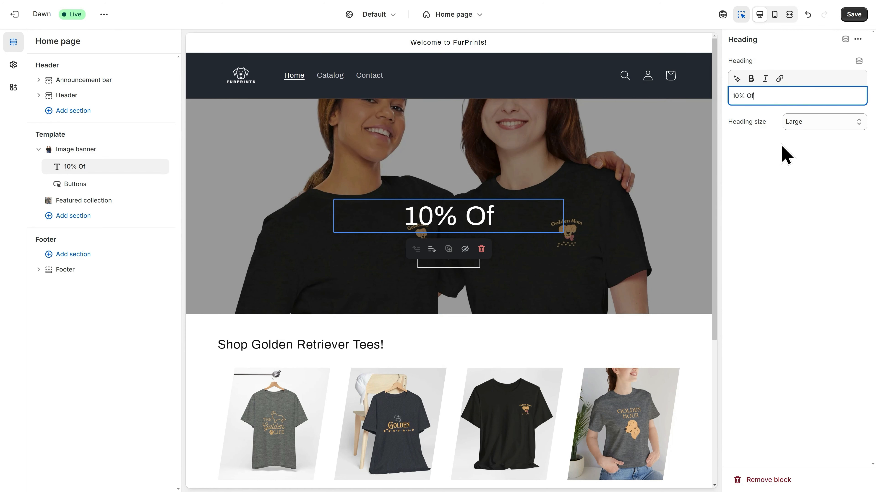
text(f Sale Now!)
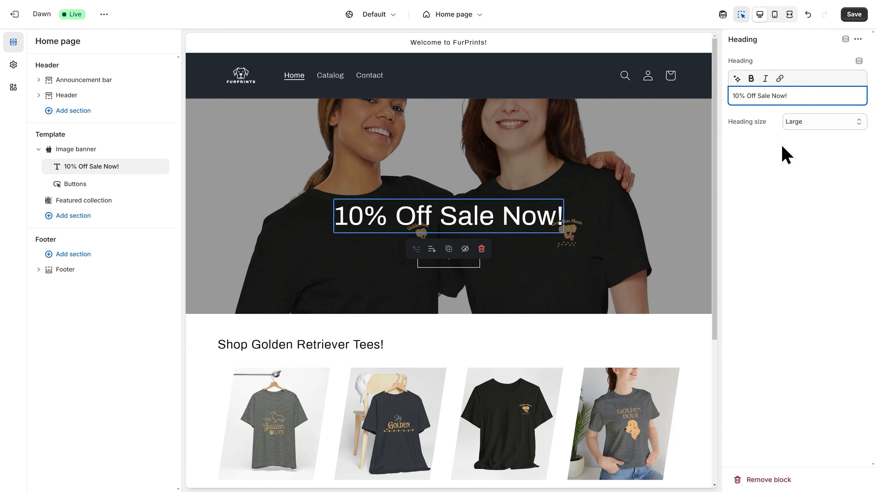
click(806, 127)
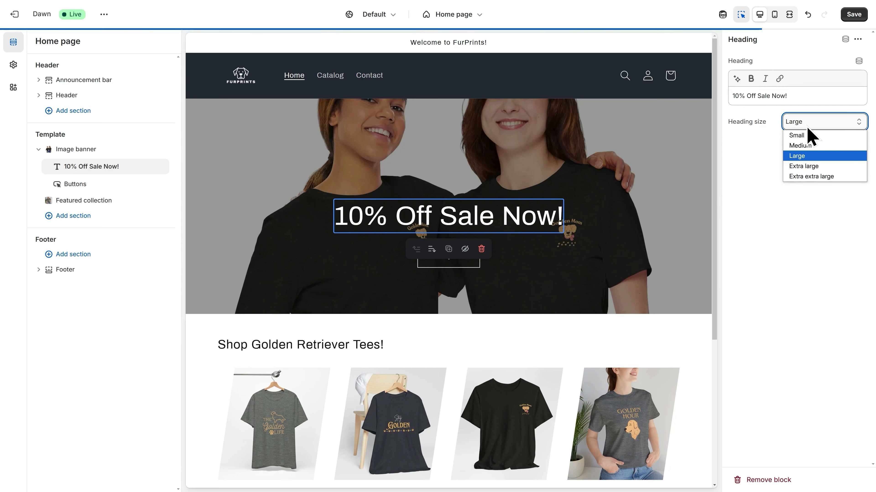
click(807, 145)
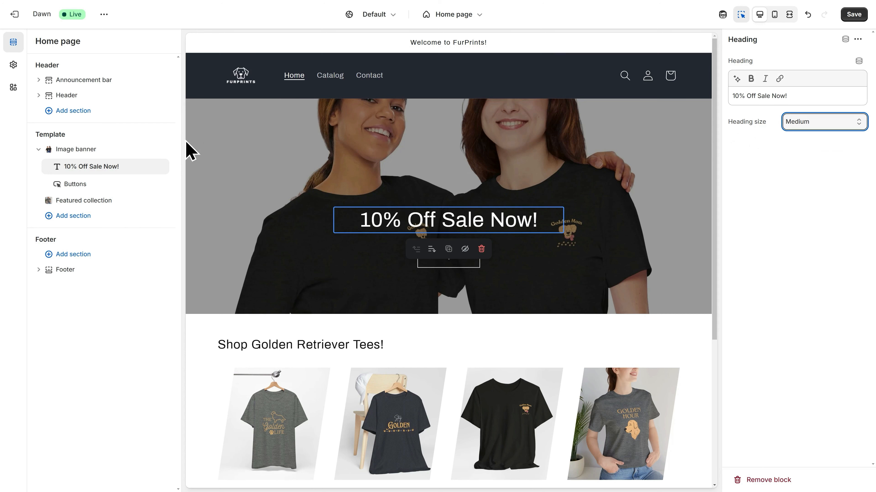
click(128, 218)
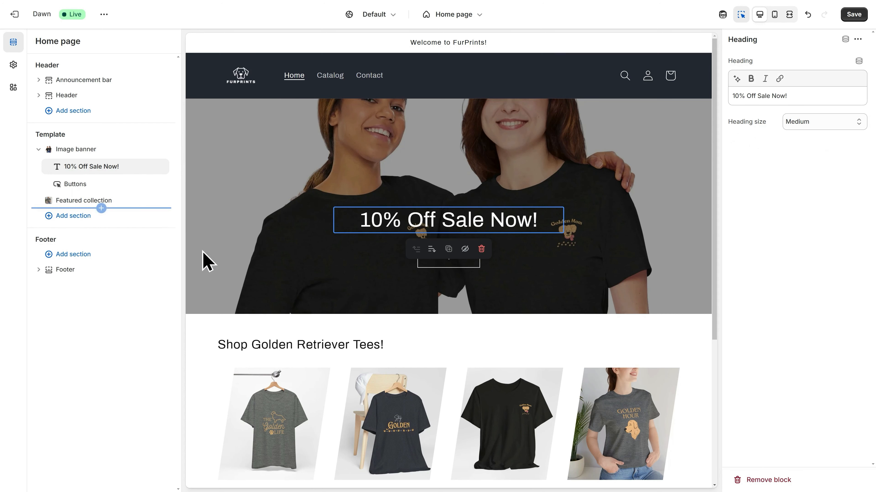
Add a Rich text section below the Featured collection and remove its button and description text blocks
scroll(207, 262, down, 3)
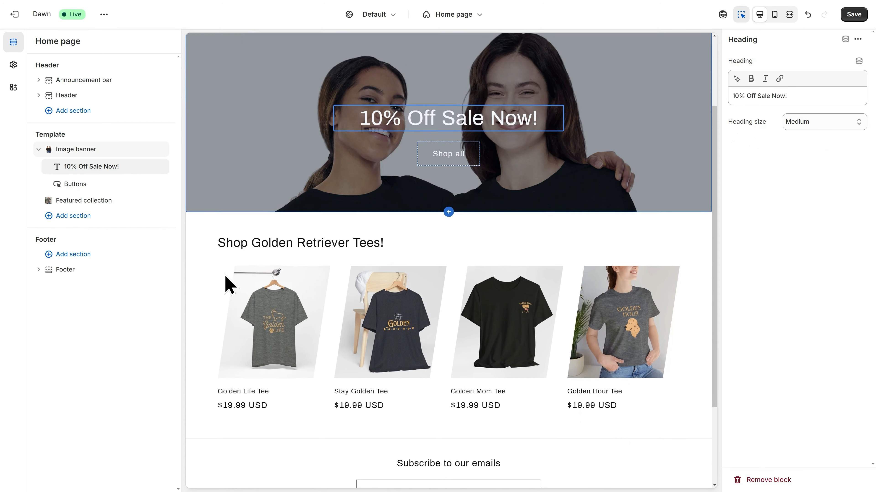
click(82, 217)
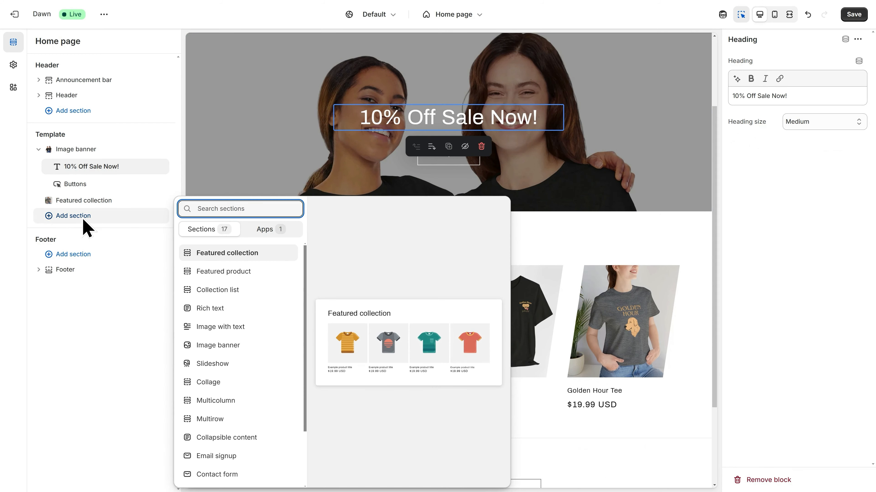
click(221, 309)
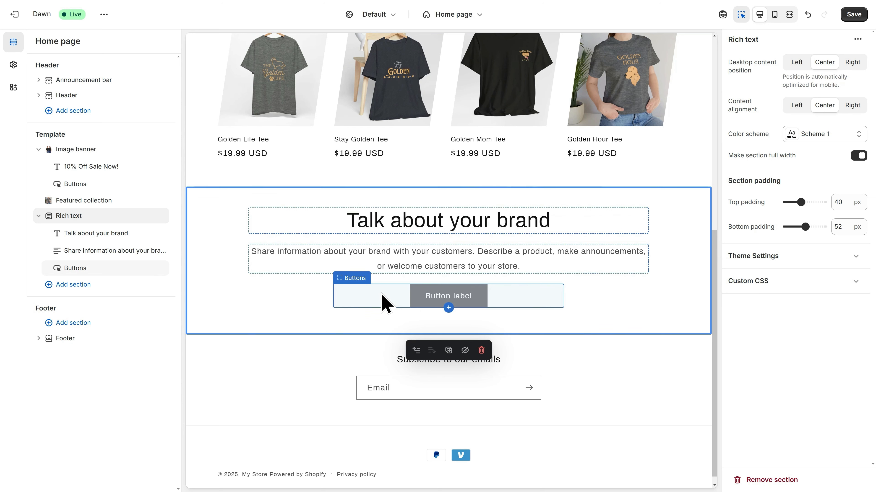
click(354, 290)
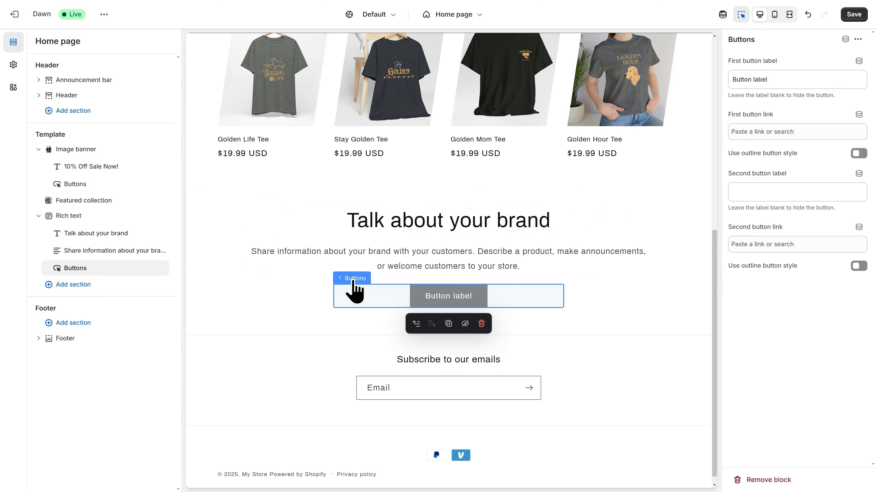
click(483, 325)
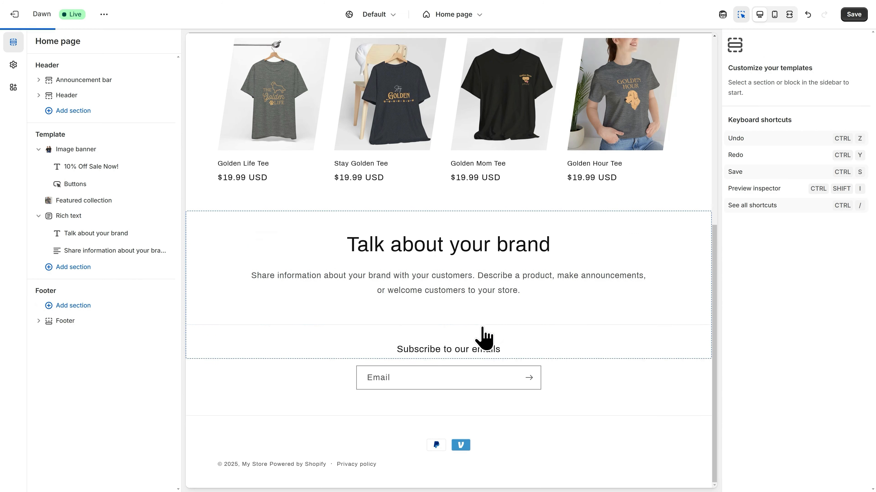
click(269, 278)
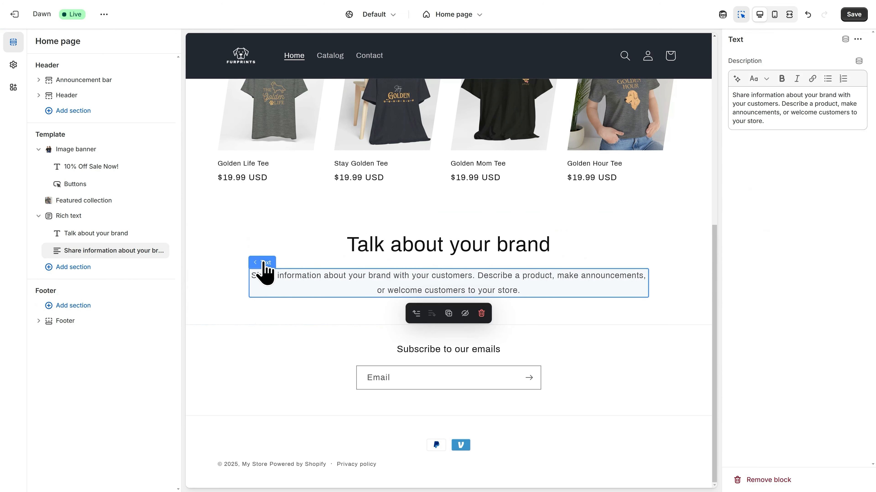
click(481, 313)
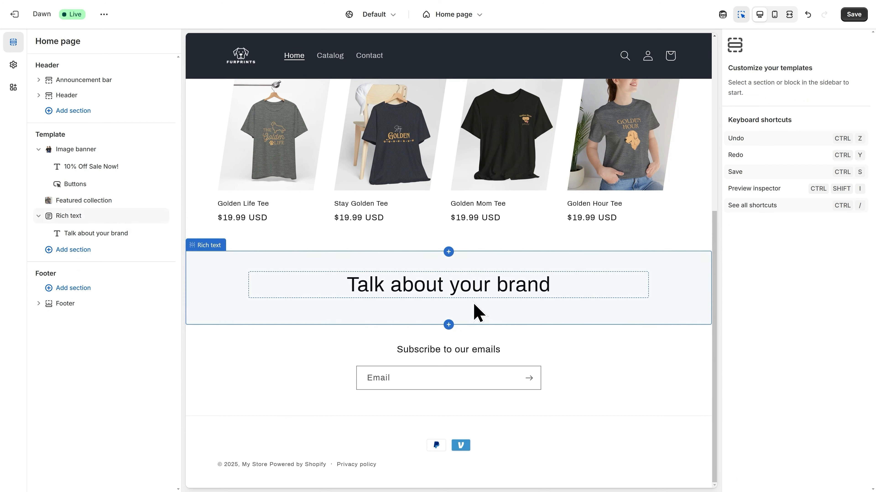
Change the Rich text heading to "Our Best Sellers!" and set the section's color scheme to Scheme 3
click(463, 284)
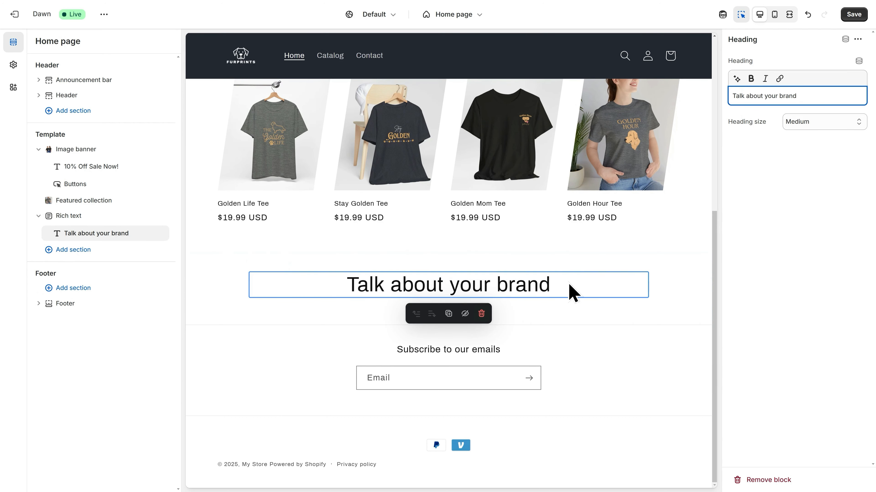
triple_click(781, 98)
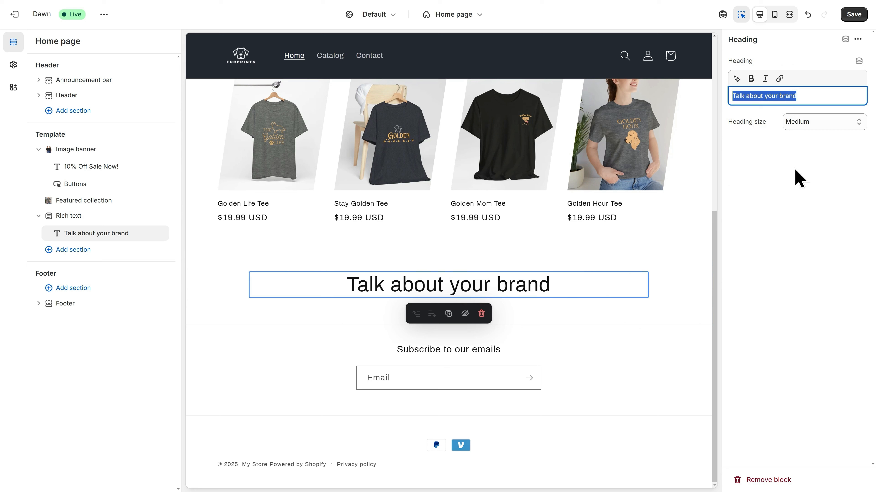
text(Our Bes)
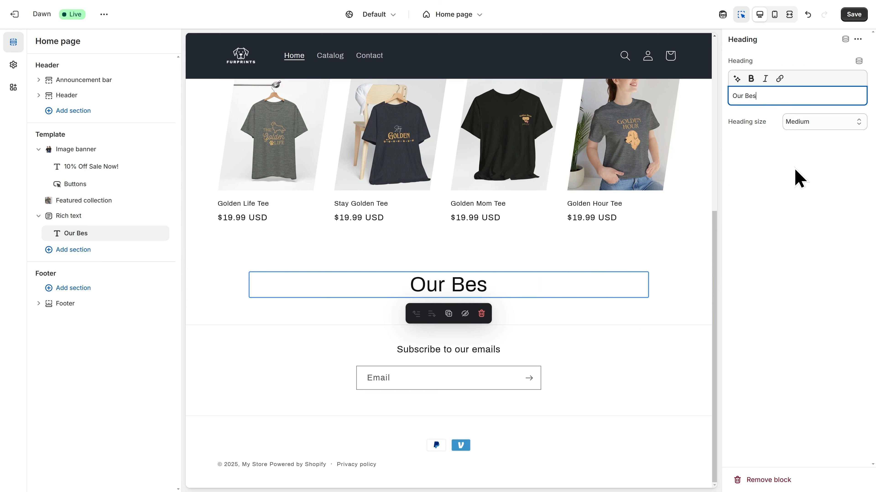
text(t Sellers!)
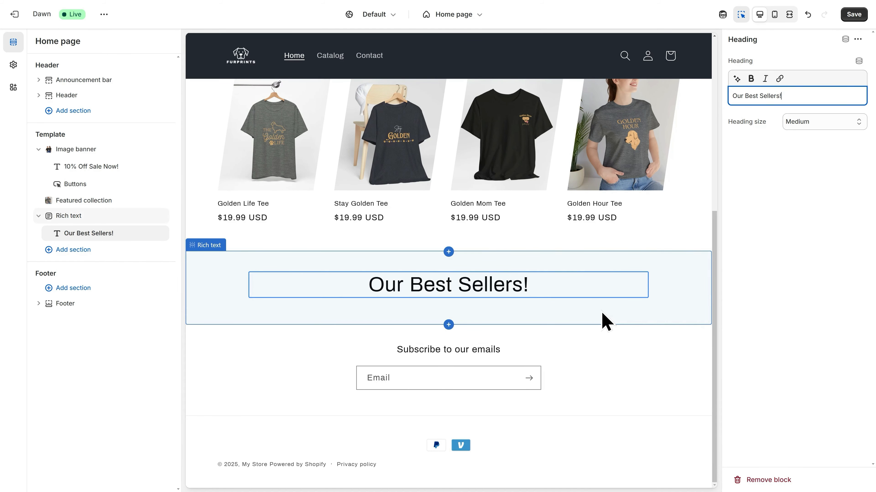
click(606, 322)
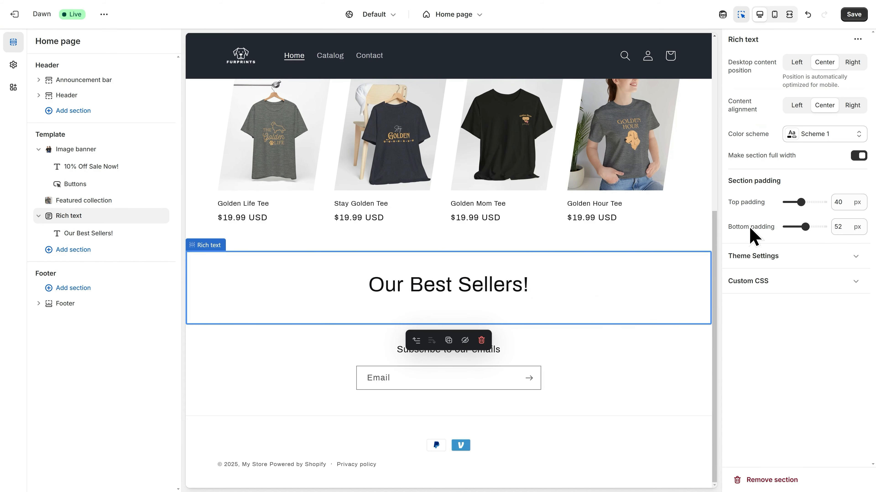
click(821, 138)
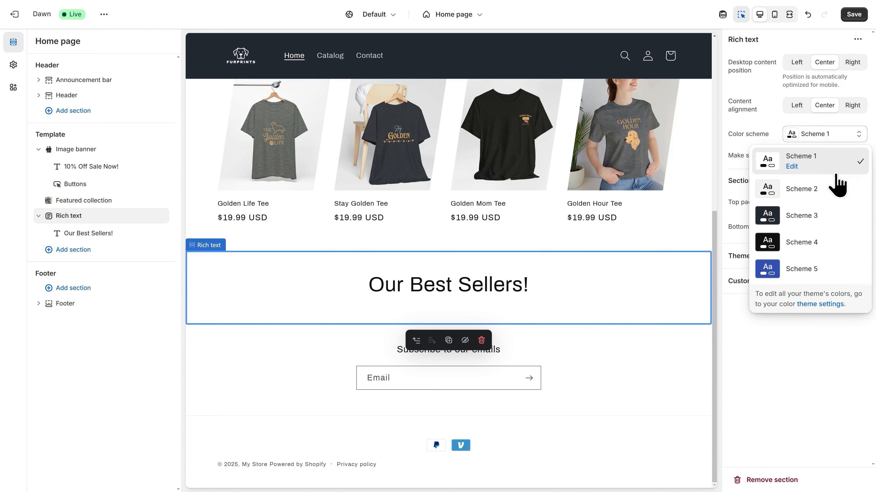
click(829, 216)
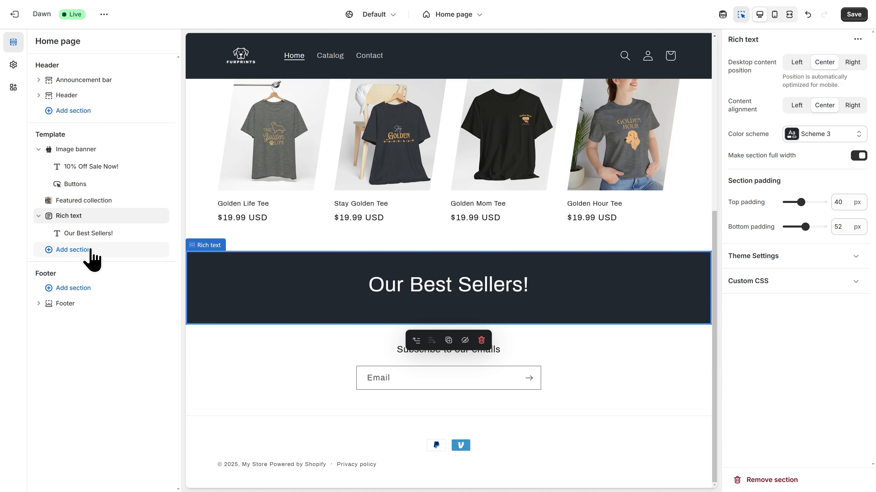
Add a Featured product section below the Rich text section and assign the Golden Mom Tee to it
click(74, 250)
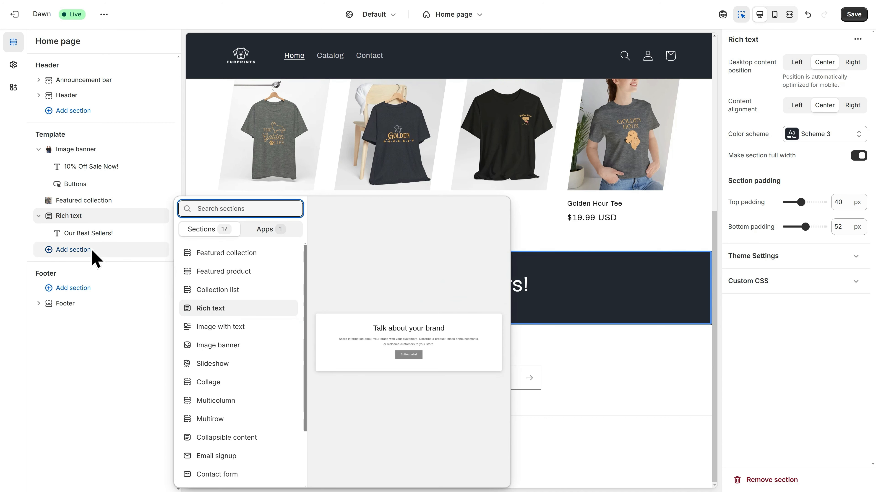
click(226, 273)
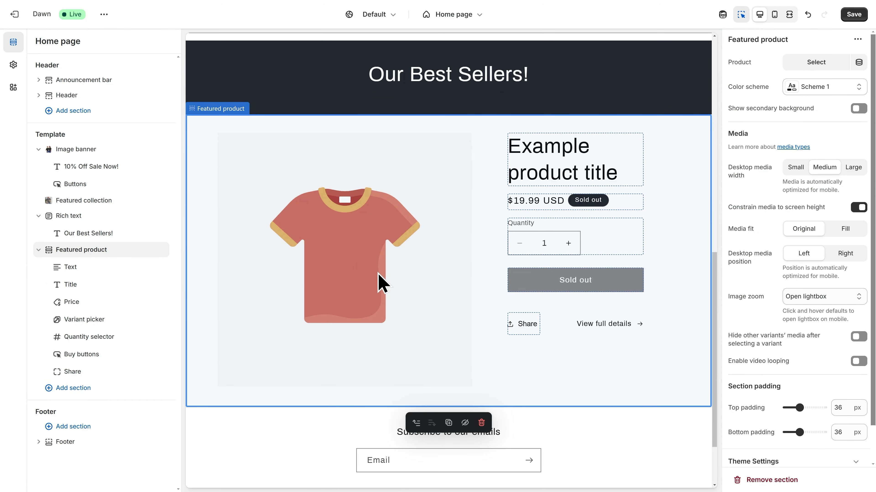
click(817, 64)
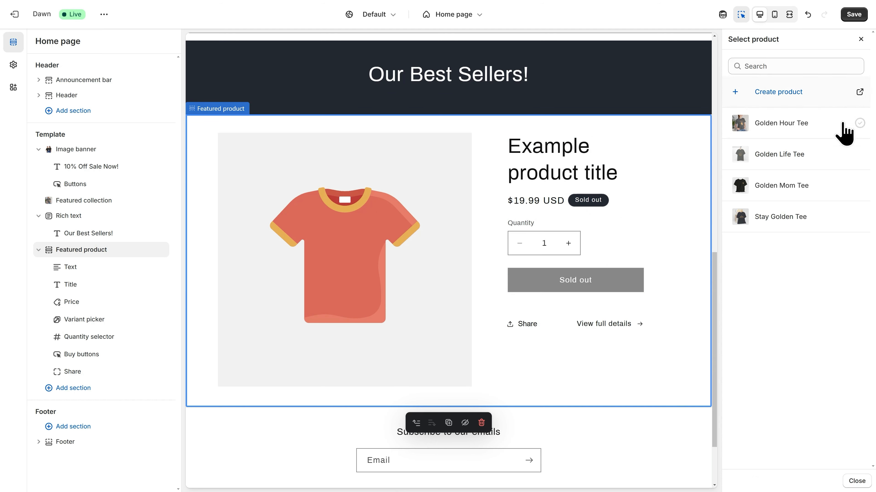
click(792, 193)
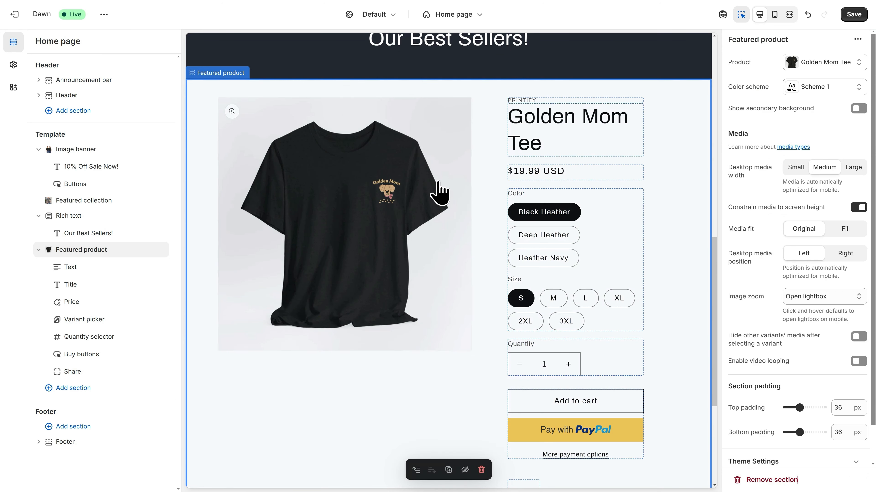
Remove the vendor text block from the Featured product section and save the home page
click(523, 103)
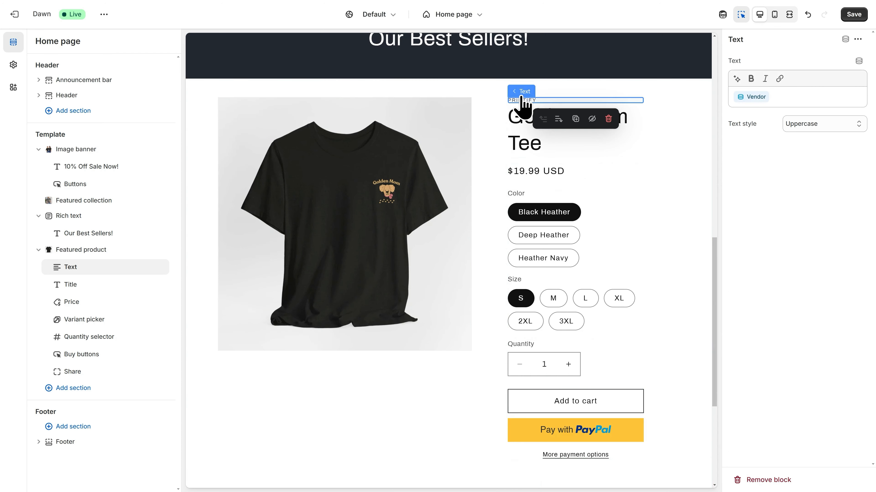
click(608, 119)
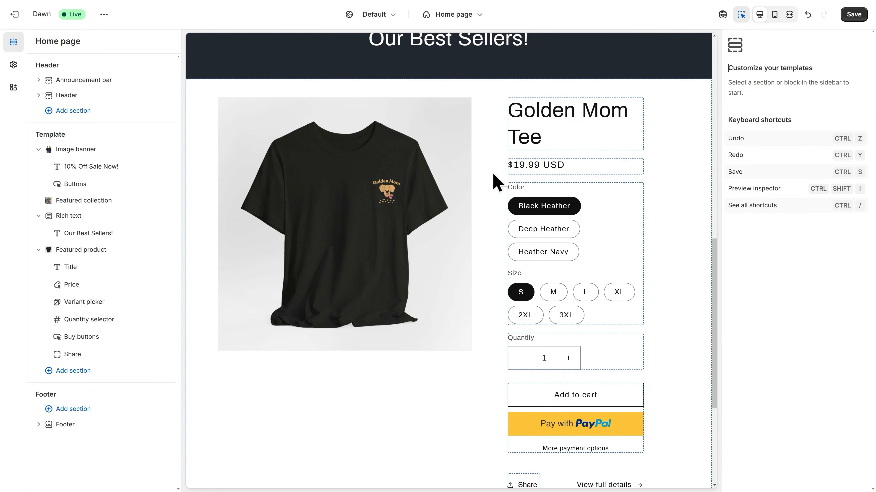
scroll(425, 204, down, 4)
scroll(426, 208, up, 10)
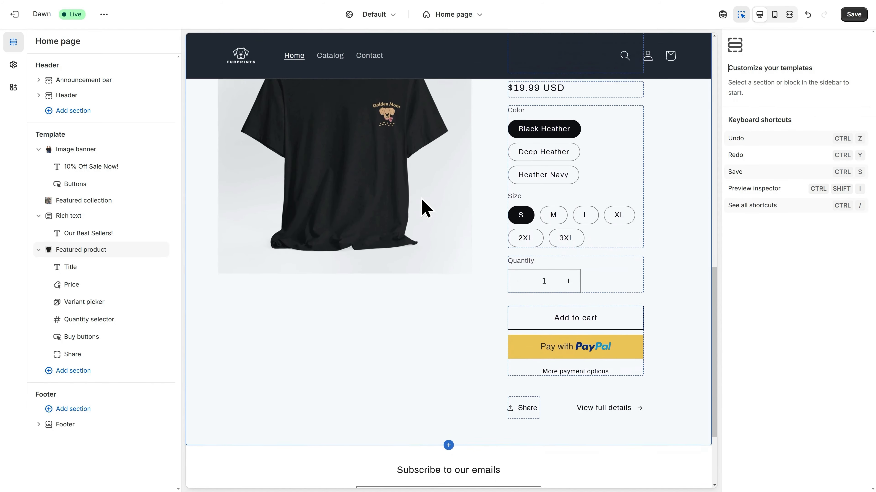
scroll(425, 212, up, 8)
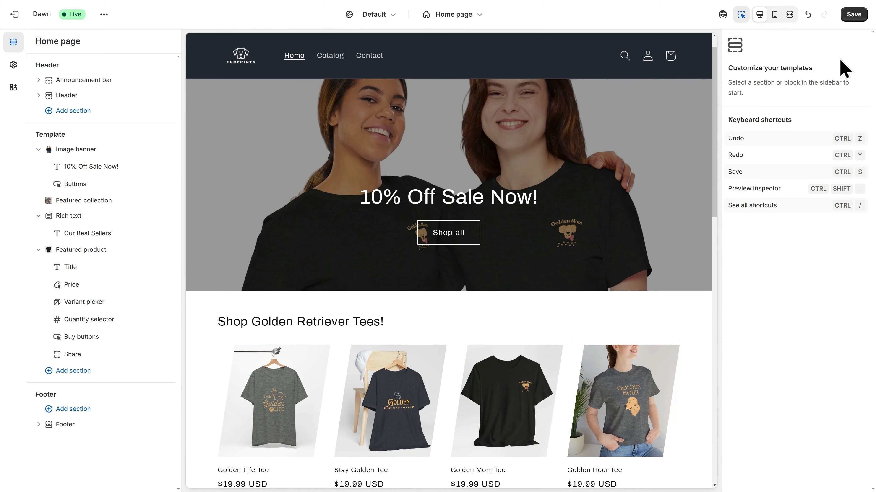
click(854, 15)
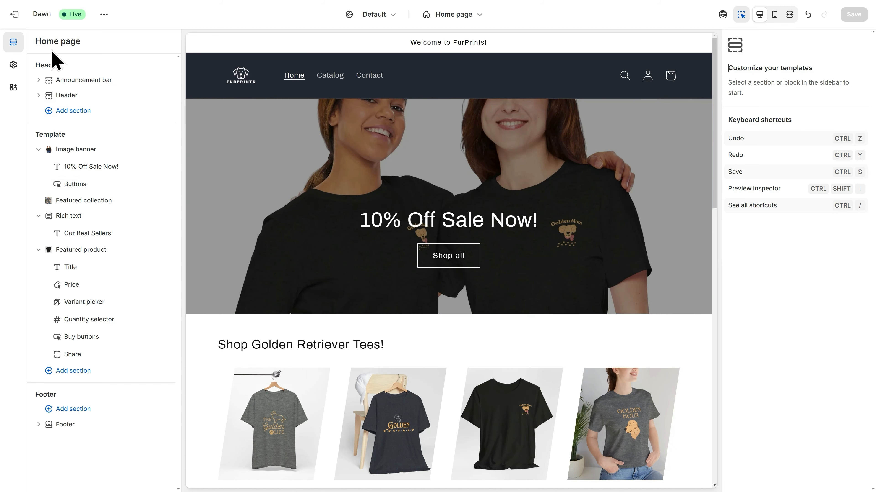
Exit the theme editor and open the Policies page in the store settings
click(16, 31)
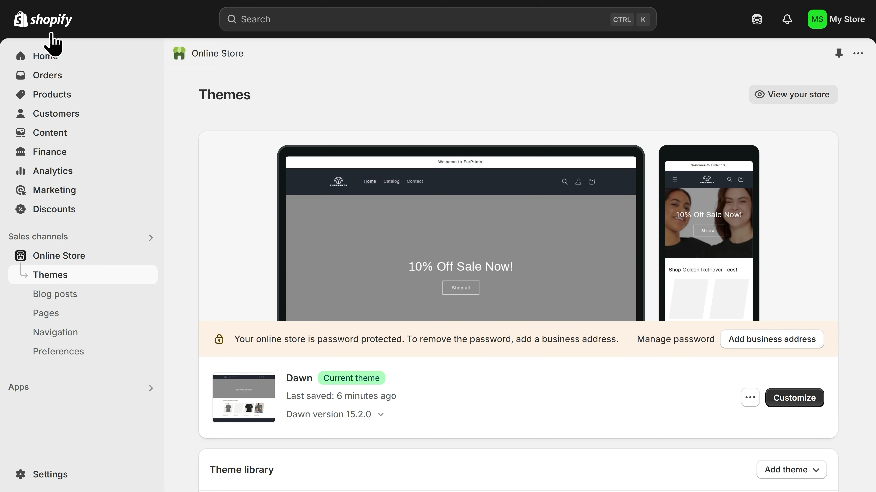
click(74, 479)
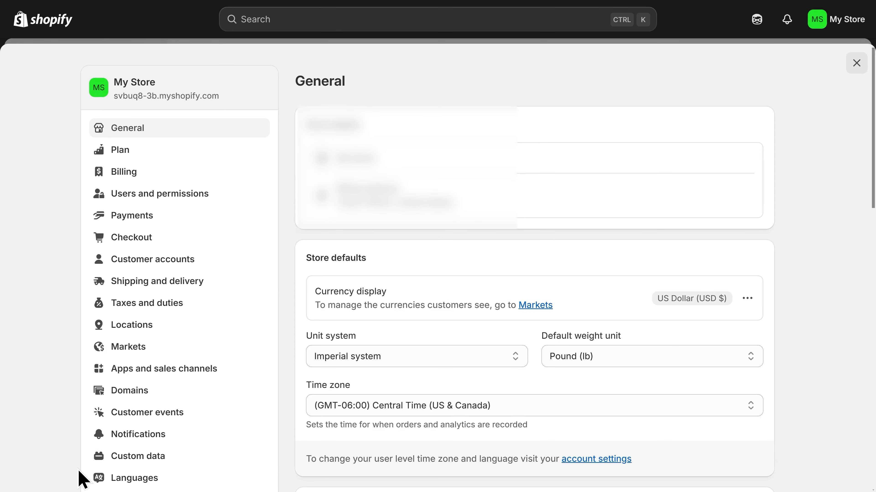
scroll(86, 462, down, 3)
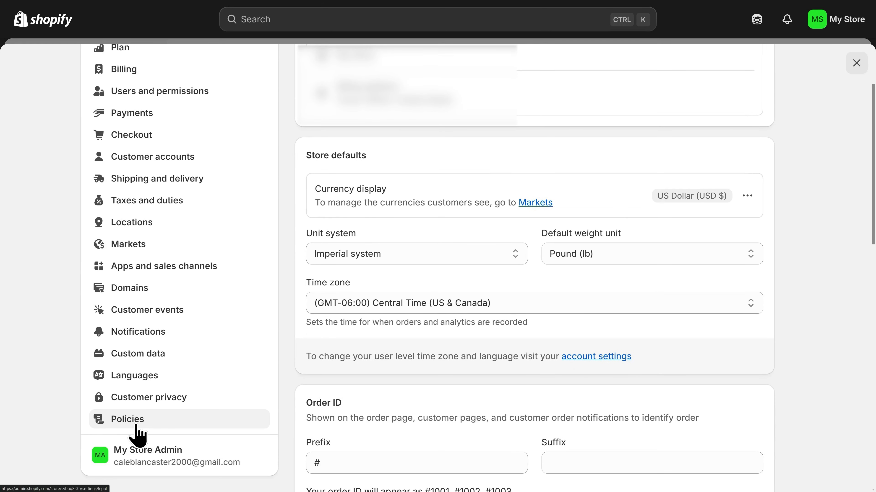
click(136, 427)
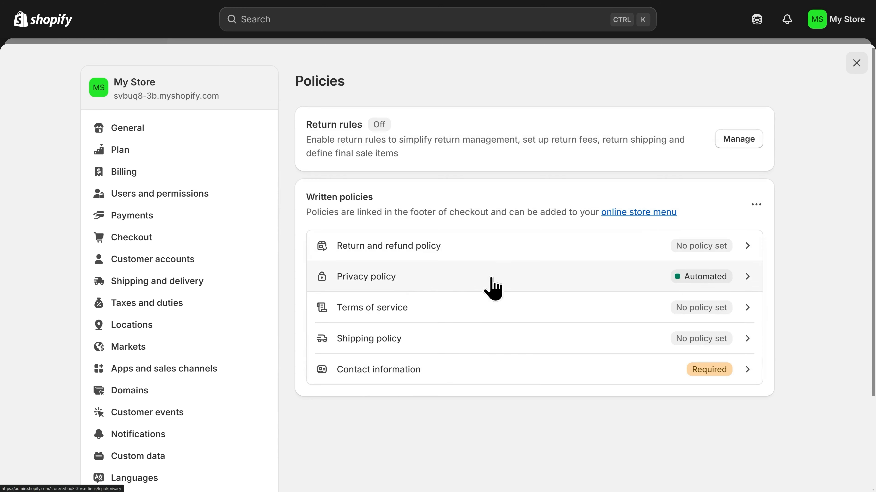
Insert the template into the Return and refund policy, review its 30-day return text and return address placeholder, and publish it
click(516, 251)
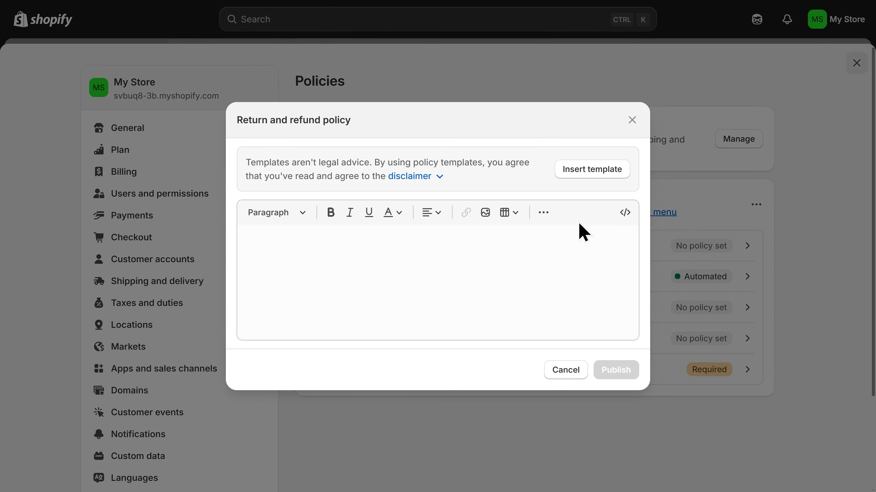
click(597, 180)
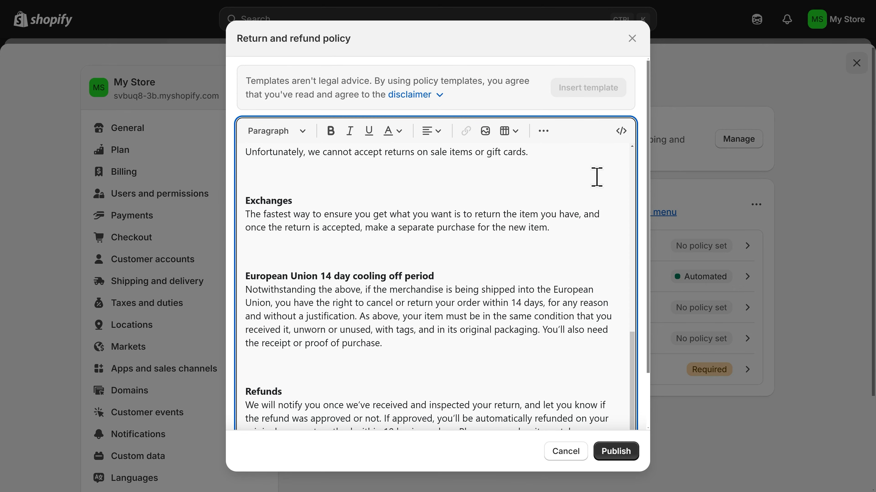
scroll(550, 257, down, 2)
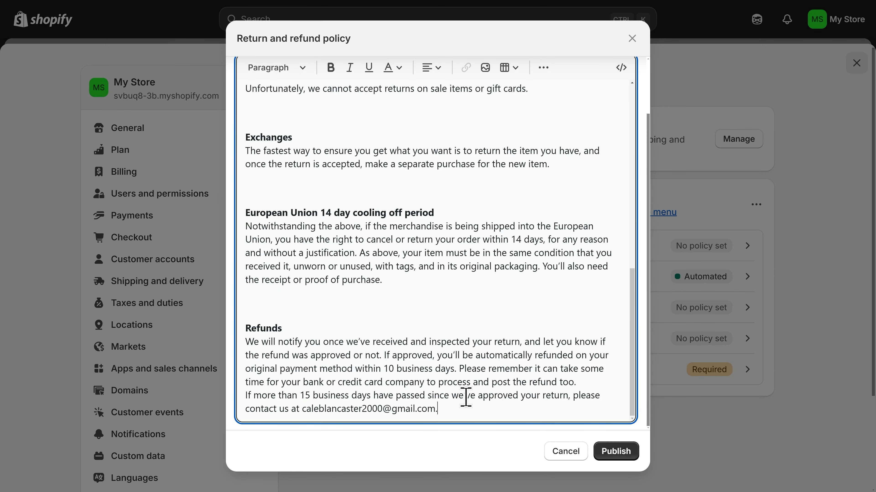
scroll(465, 397, up, 5)
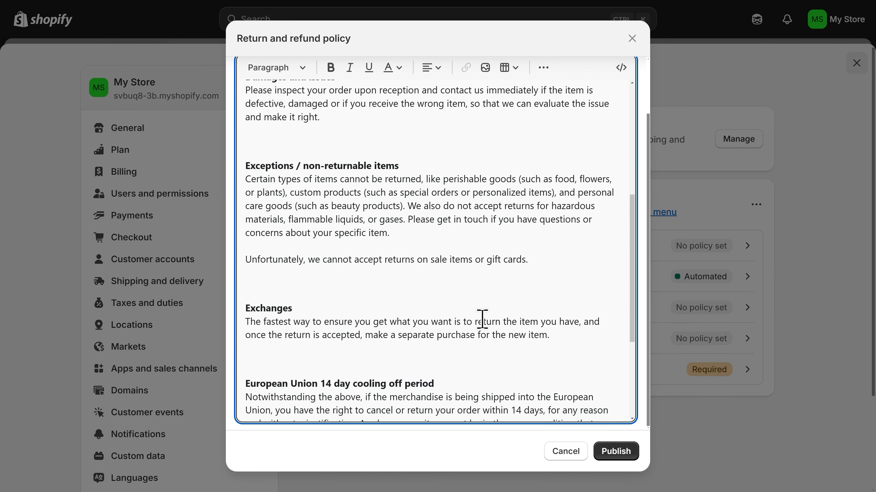
scroll(482, 317, up, 7)
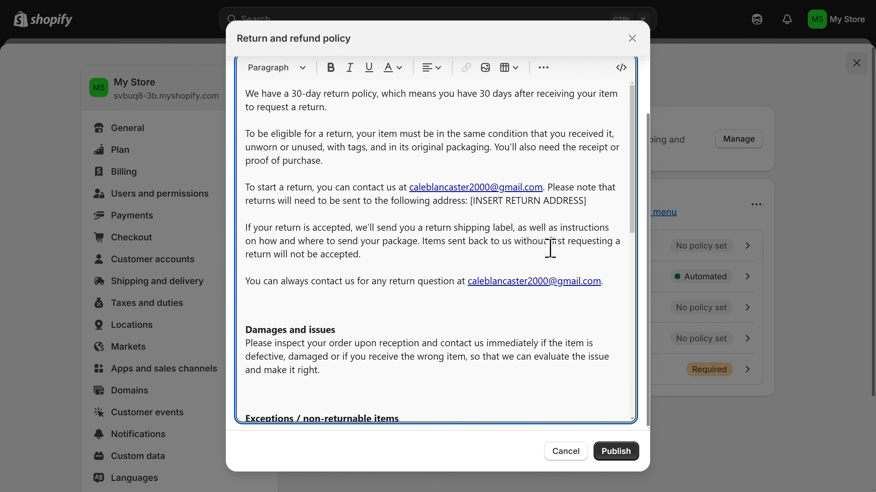
drag(366, 111, 243, 97)
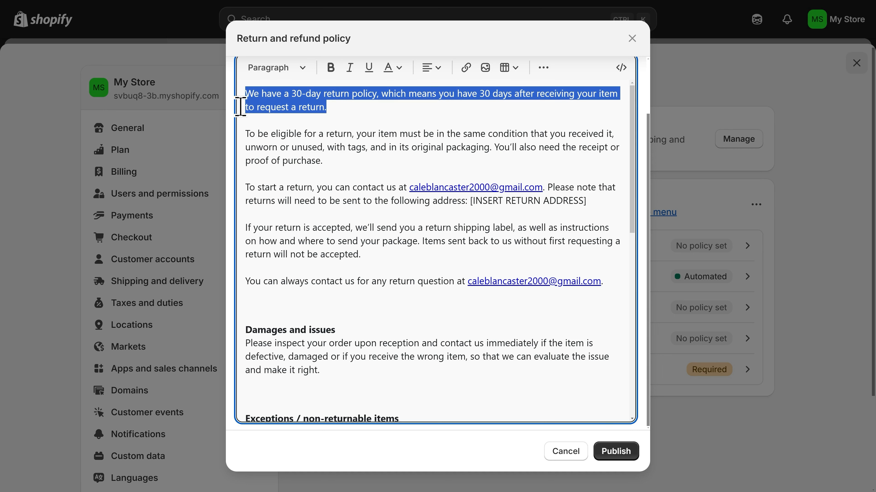
click(344, 110)
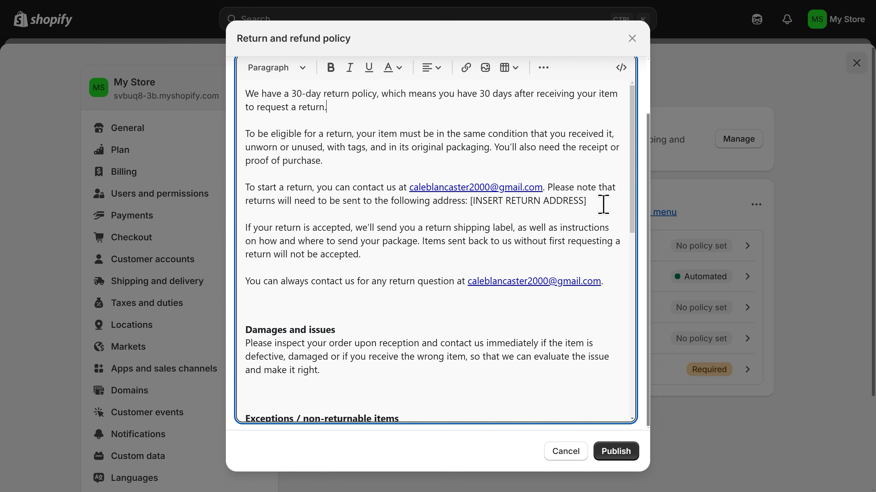
drag(602, 203, 469, 209)
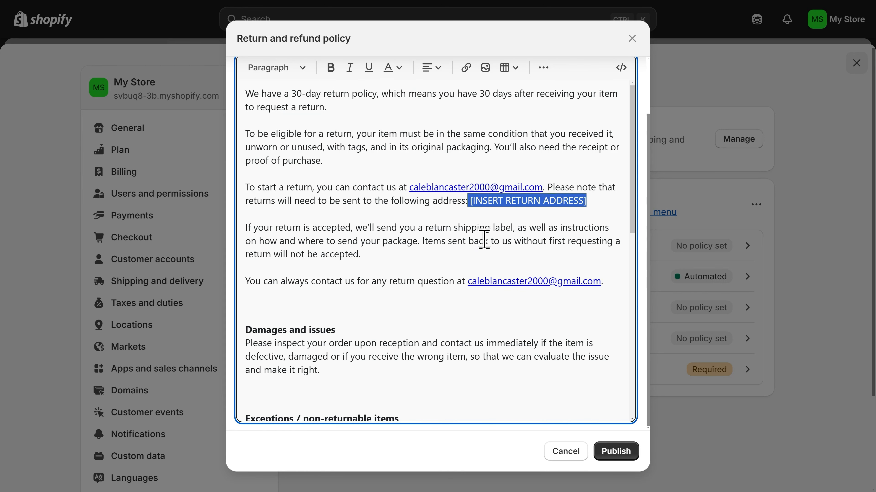
click(620, 457)
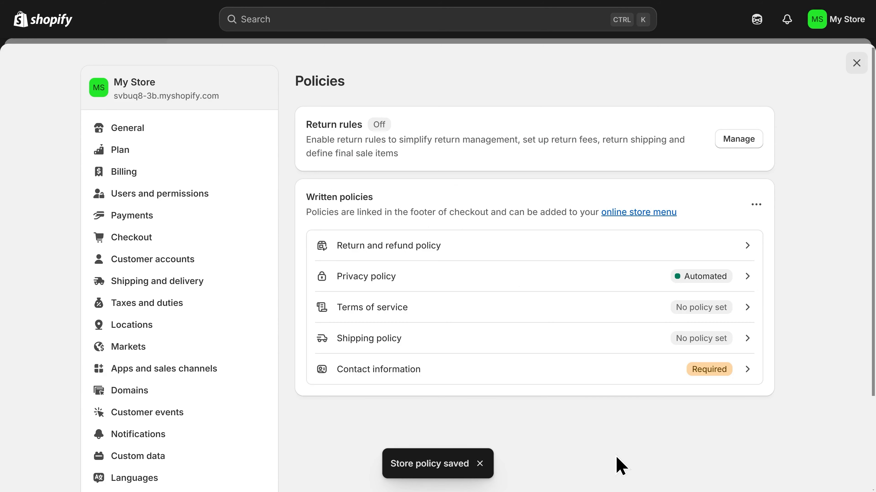
Review the automated Privacy policy, check its text with automation turned off, and close it without saving changes
click(556, 286)
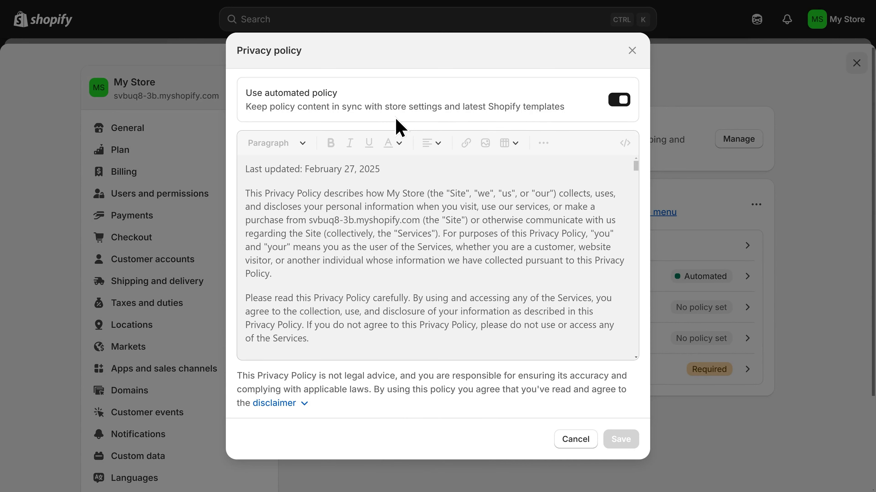
scroll(493, 232, down, 10)
scroll(492, 234, down, 5)
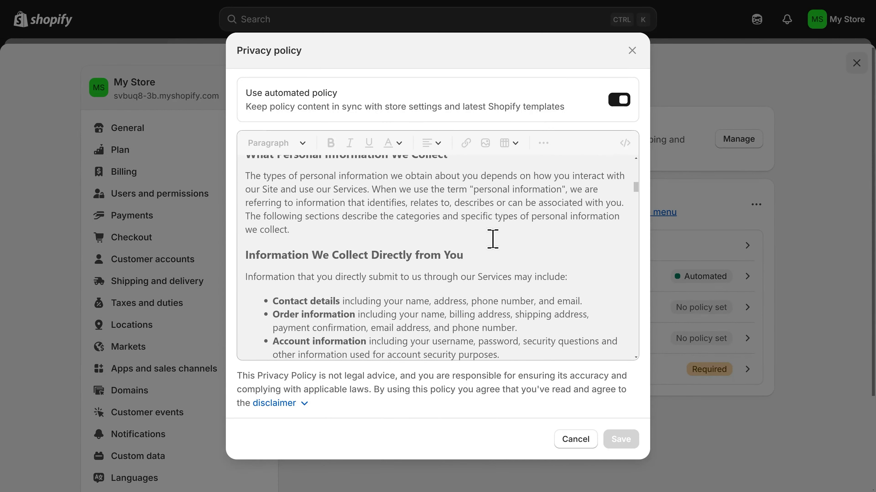
scroll(493, 239, up, 15)
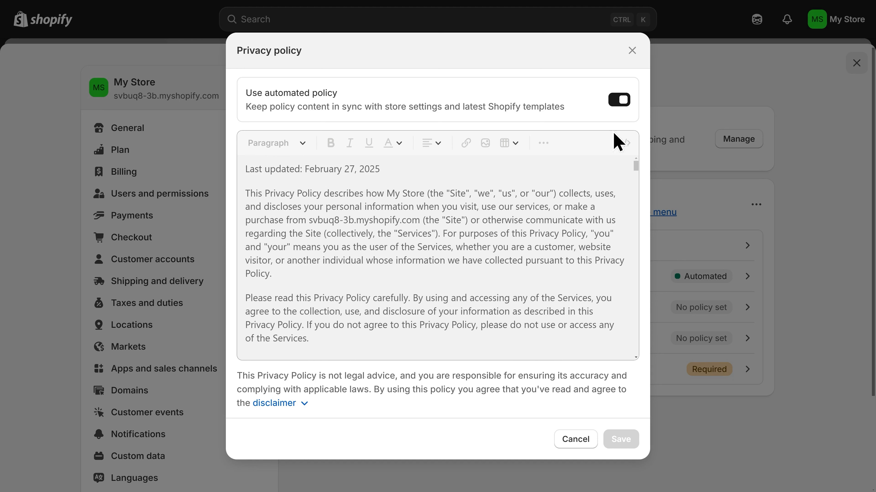
click(619, 114)
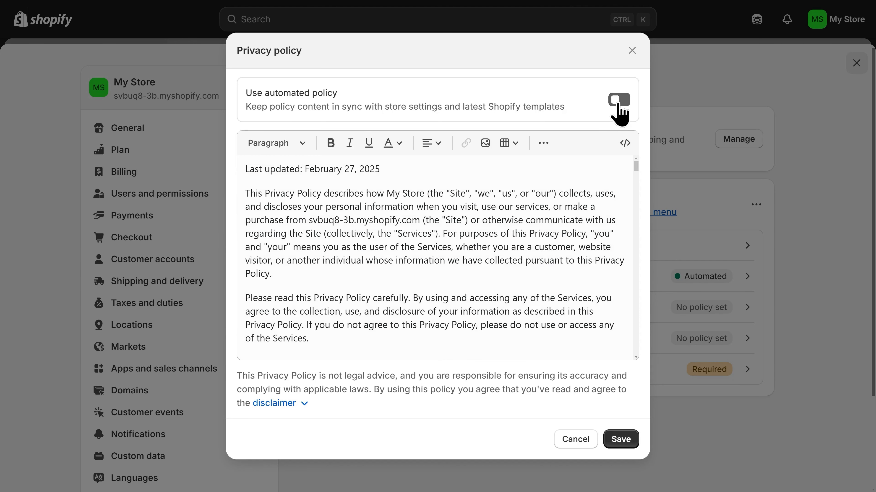
drag(380, 169, 270, 169)
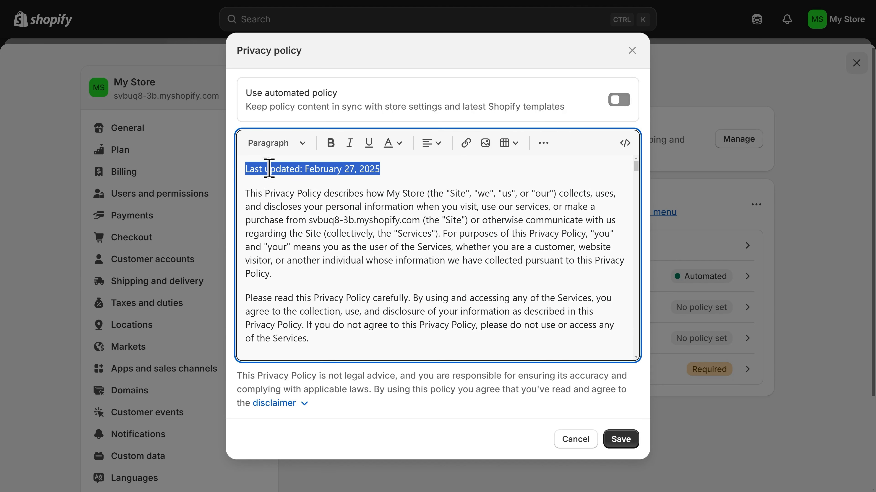
click(443, 170)
click(619, 111)
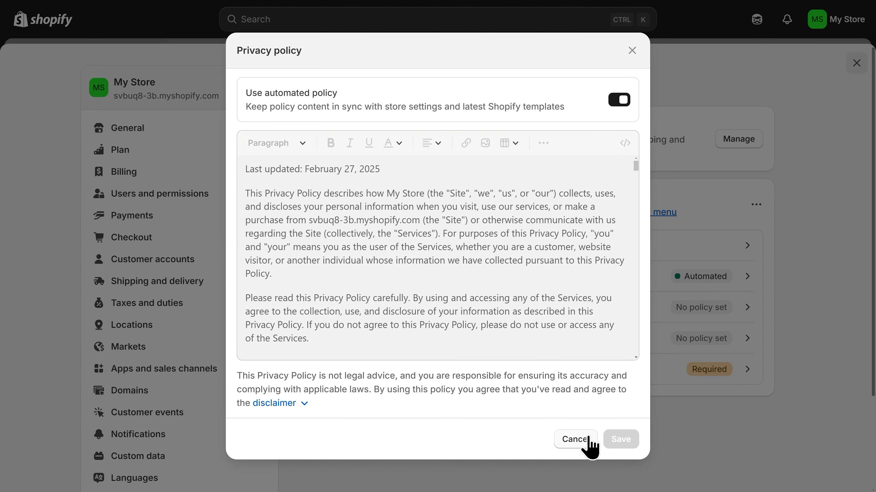
click(587, 446)
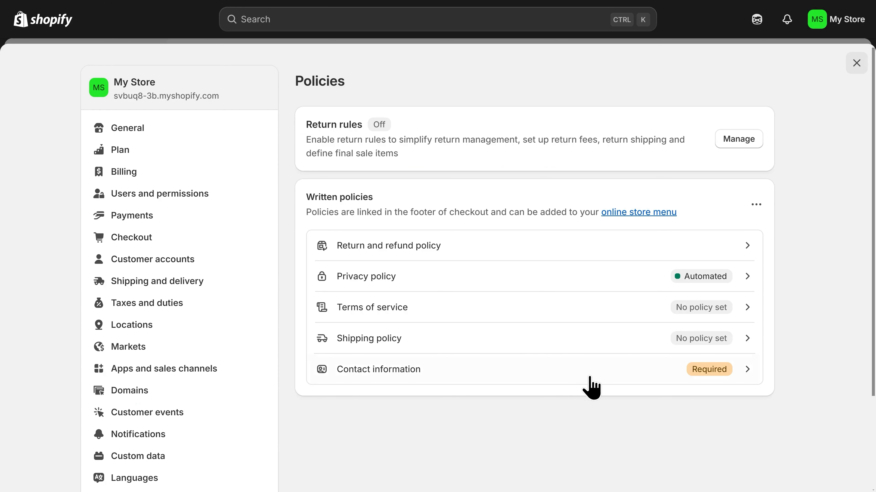
Insert the template into the Terms of service policy and review the contact information placeholders in Section 20
click(570, 318)
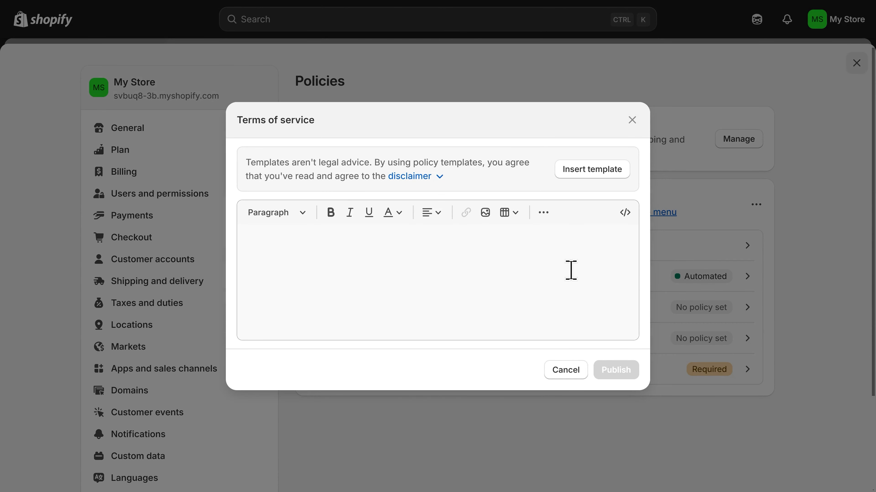
click(590, 174)
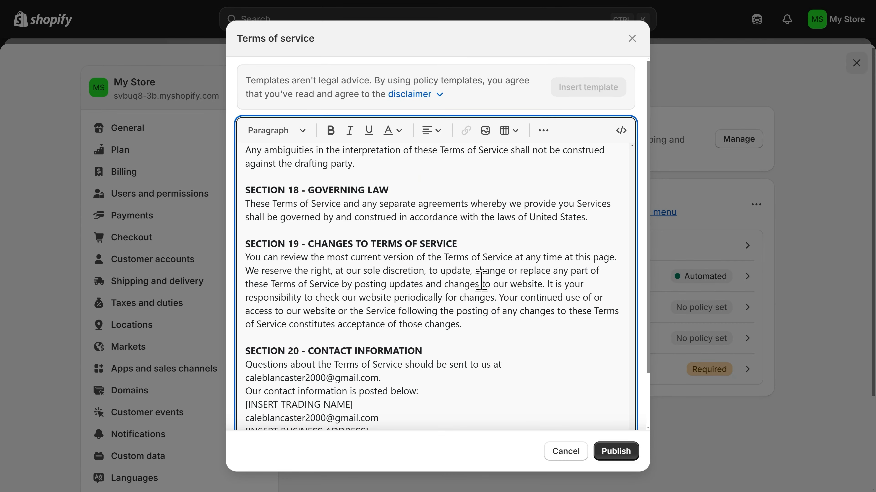
scroll(457, 306, down, 2)
scroll(456, 304, up, 2)
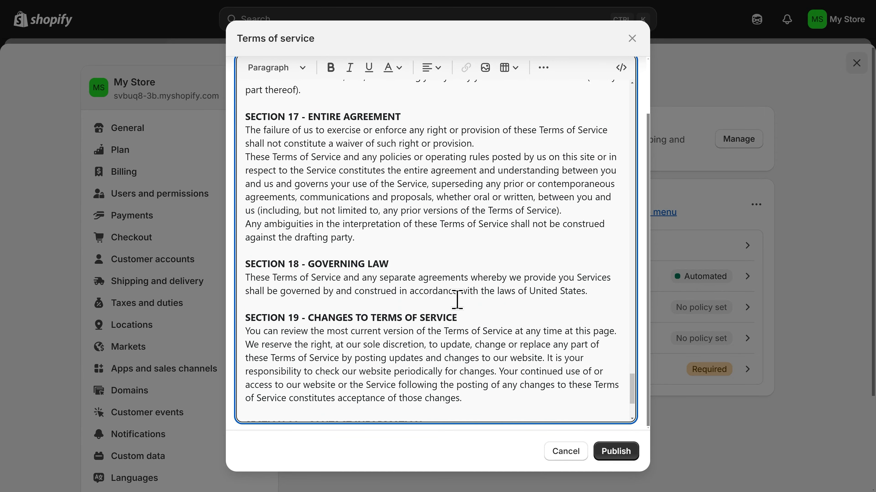
scroll(453, 300, down, 2)
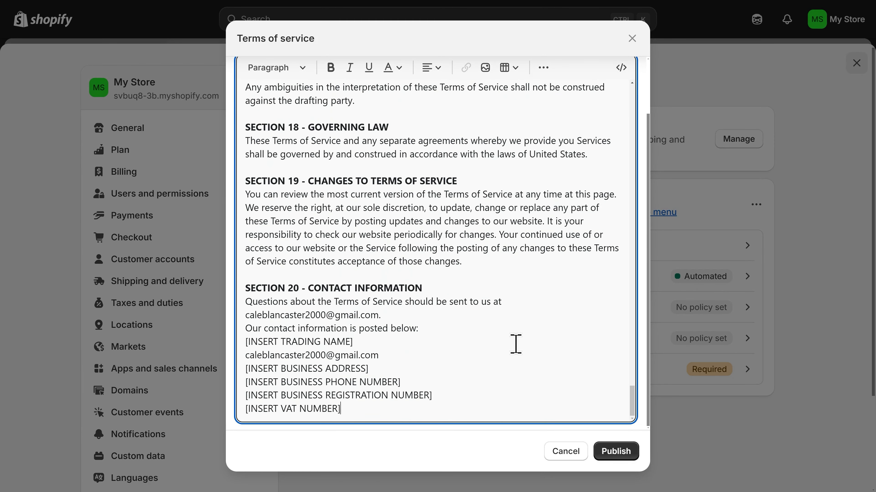
Examine the Terms of service template for the privacy policy and refund policy link placeholders, working back to the Overview
scroll(515, 345, up, 4)
scroll(515, 345, up, 20)
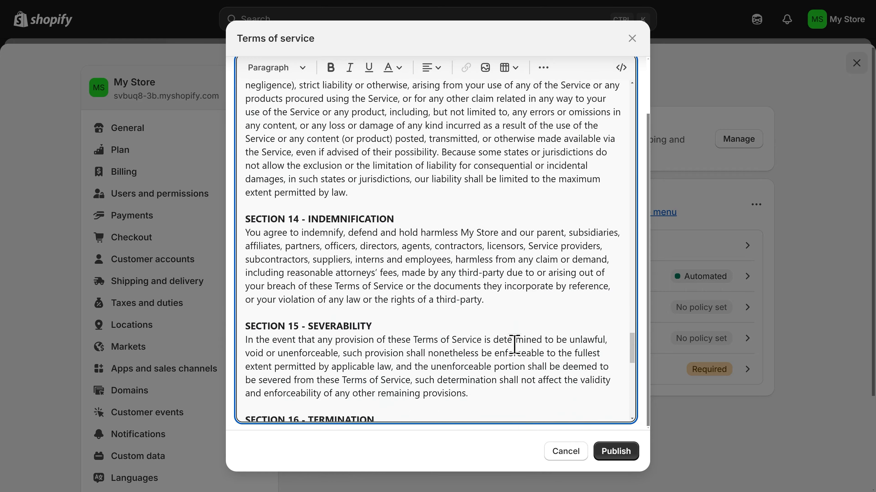
scroll(514, 345, up, 20)
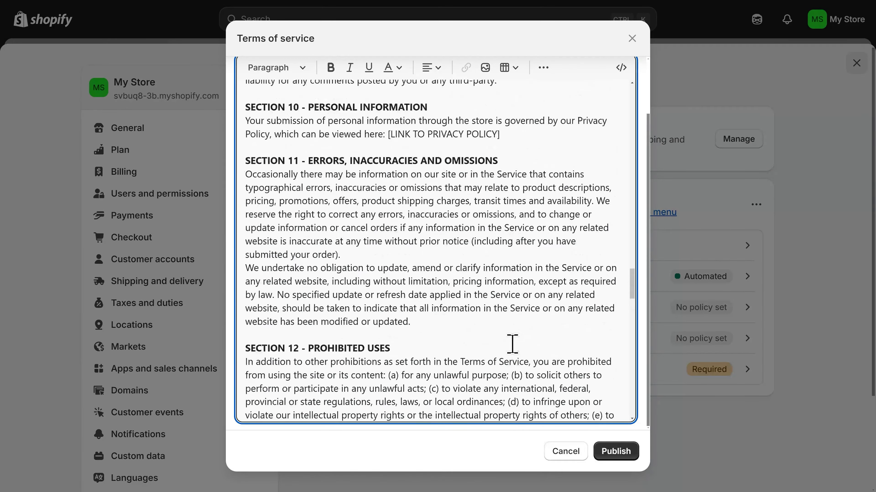
drag(505, 239, 390, 240)
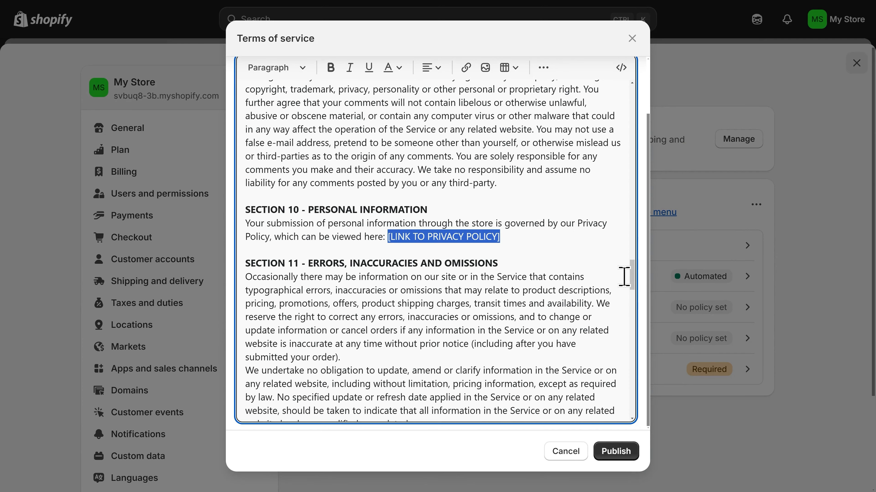
drag(631, 287, 622, 209)
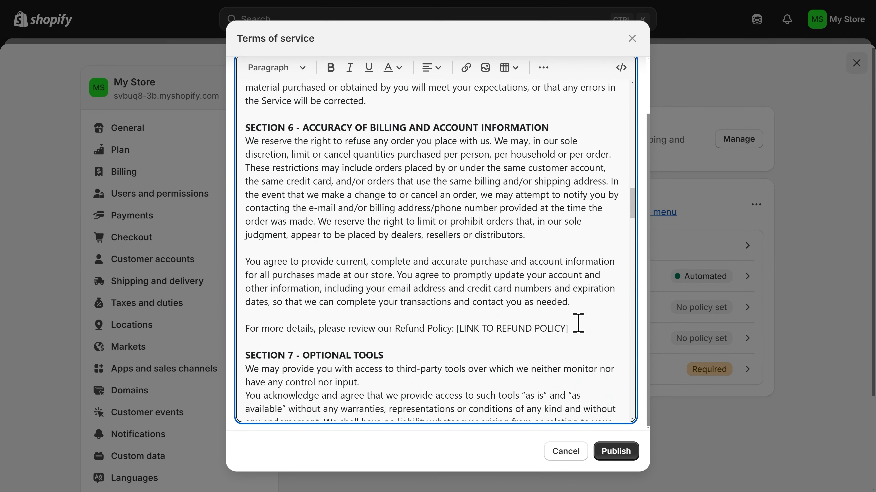
drag(579, 328, 457, 330)
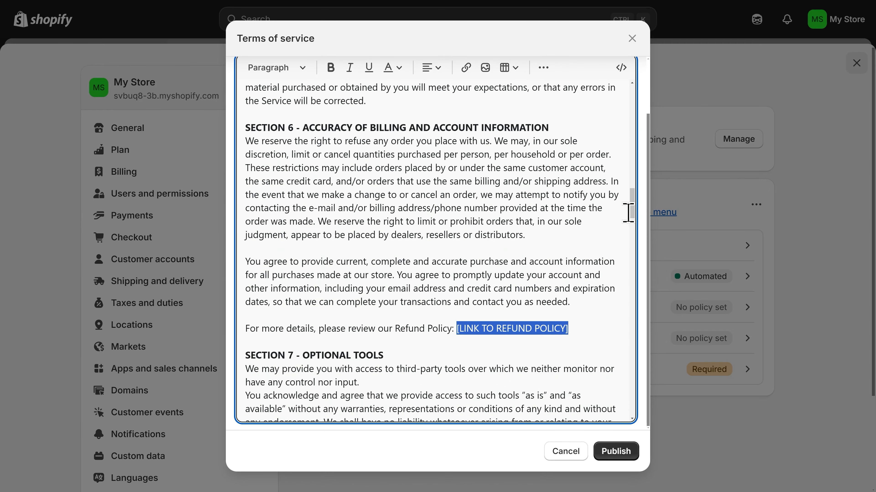
scroll(636, 209, up, 3)
drag(633, 202, 632, 126)
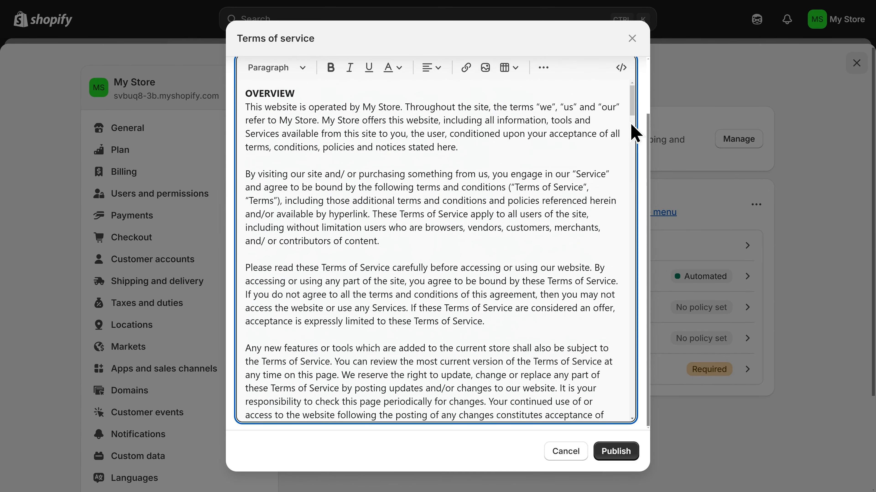
Publish the Terms of service policy and open the Shipping policy for editing
click(620, 458)
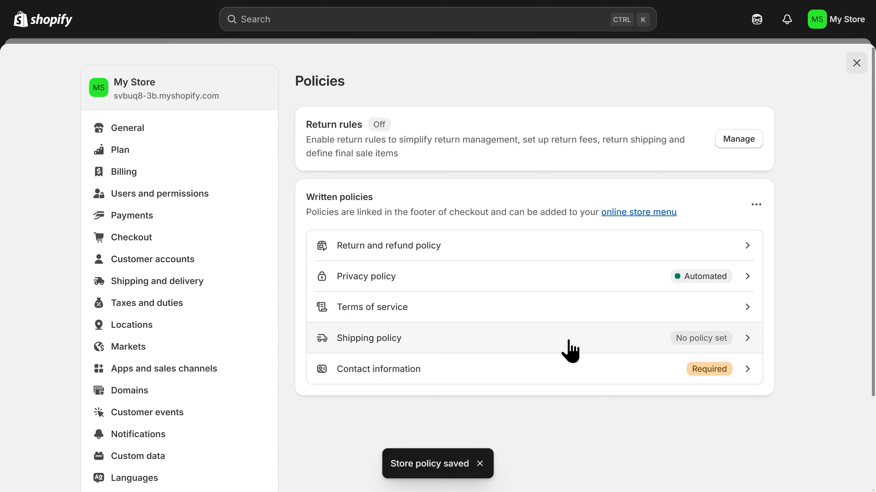
click(563, 345)
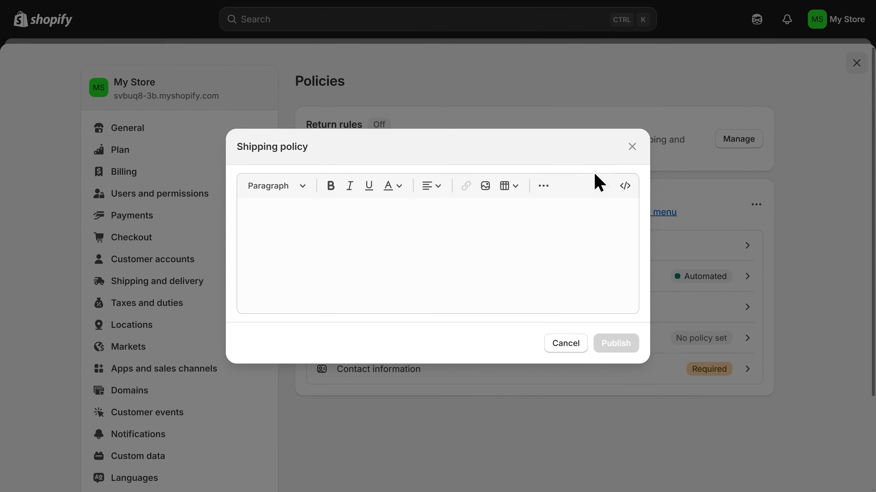
click(325, 231)
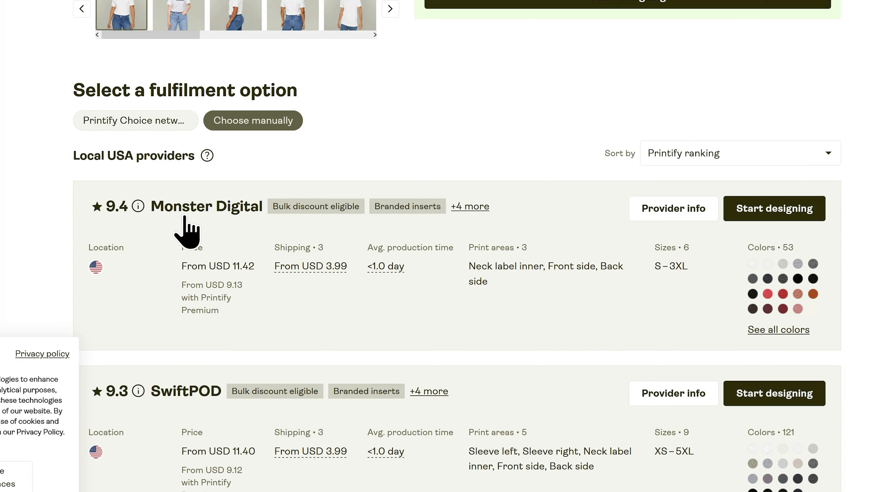
Switch to Printify and examine Monster Digital's provider info for shipping methods, delivery times and rates in every region
click(676, 215)
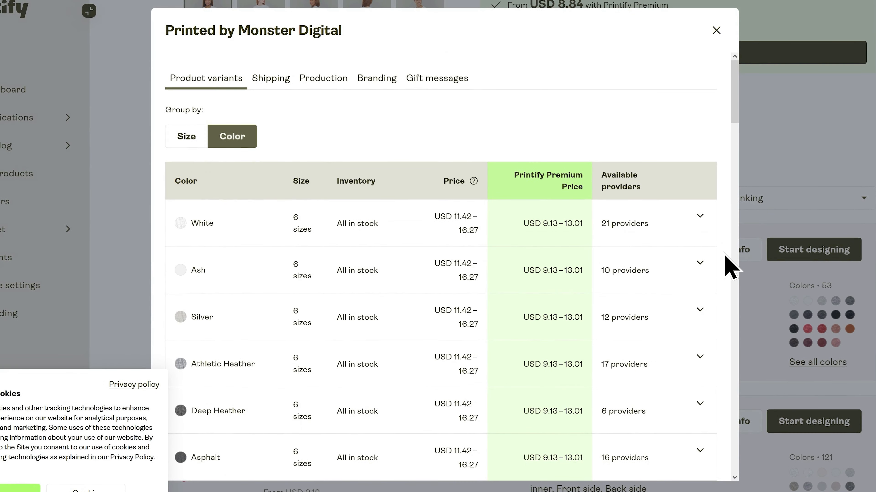
click(277, 84)
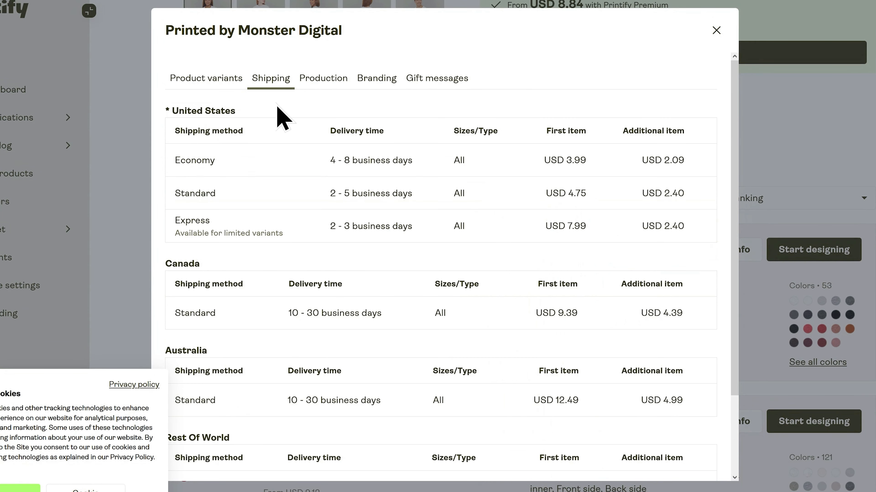
scroll(290, 145, down, 2)
scroll(296, 207, down, 1)
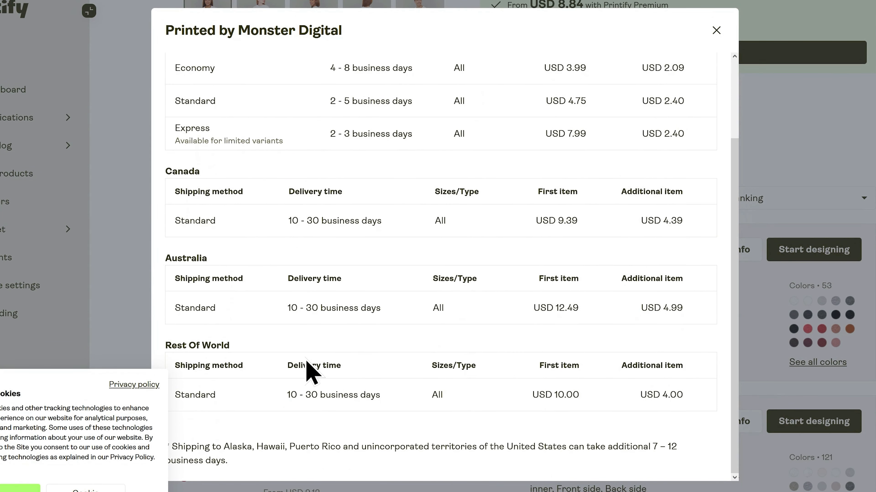
scroll(267, 98, up, 3)
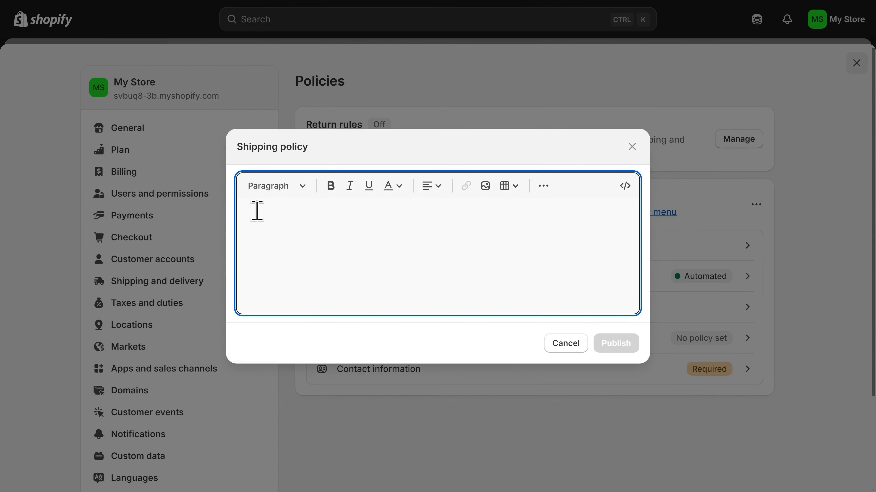
Back in Shopify, paste the prepared Shipping Options & Delivery Times text into the Shipping policy, review it and publish it
key(ctrl+v)
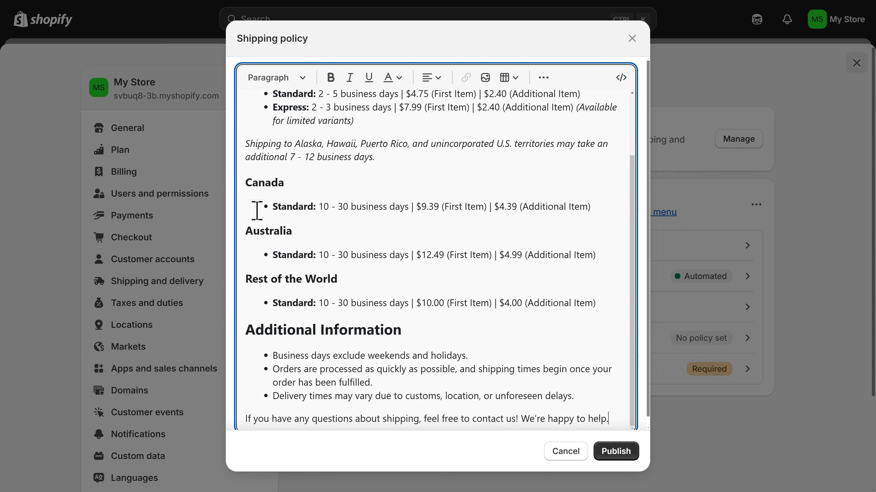
scroll(365, 327, up, 3)
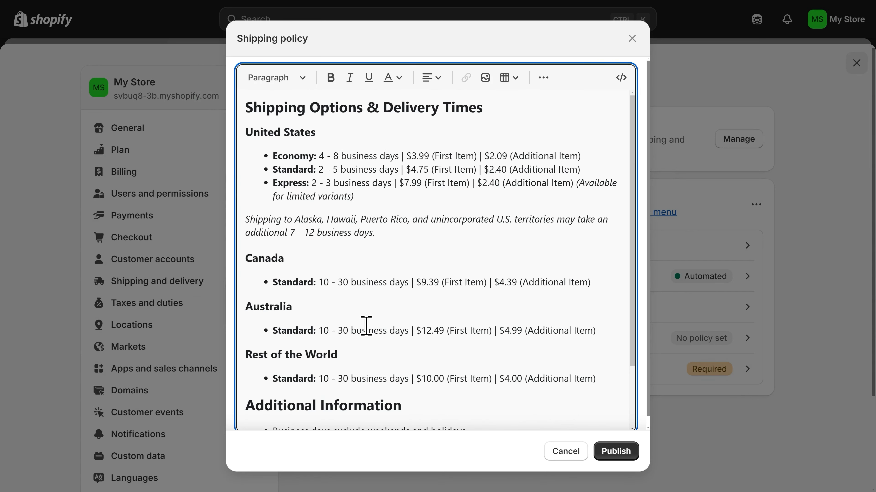
scroll(366, 326, down, 2)
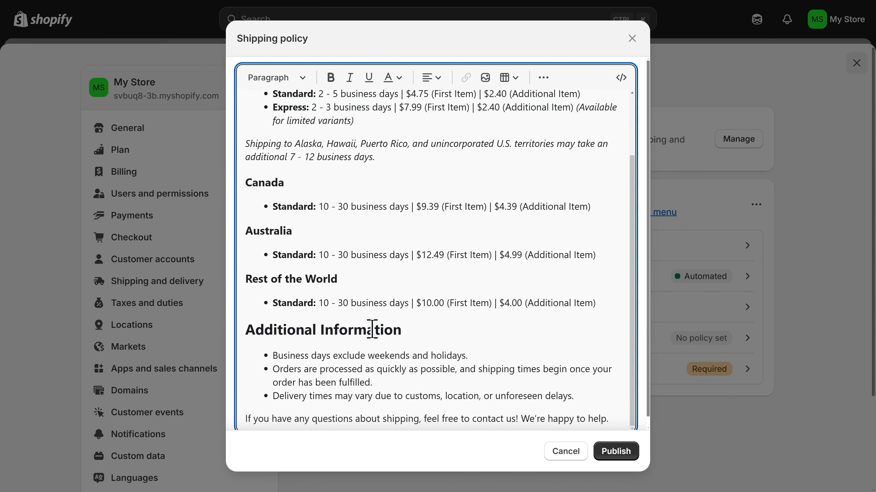
click(610, 455)
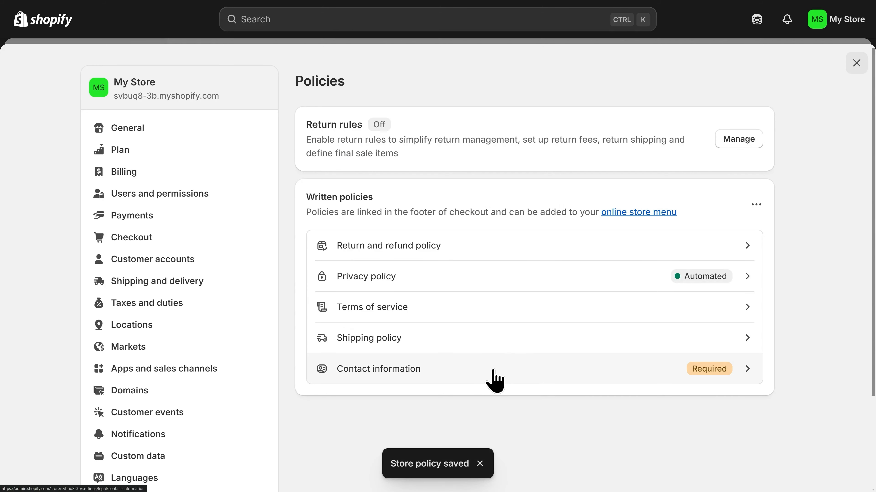
Insert the template into the Contact information policy, review its fields, publish it and leave the store settings
click(494, 381)
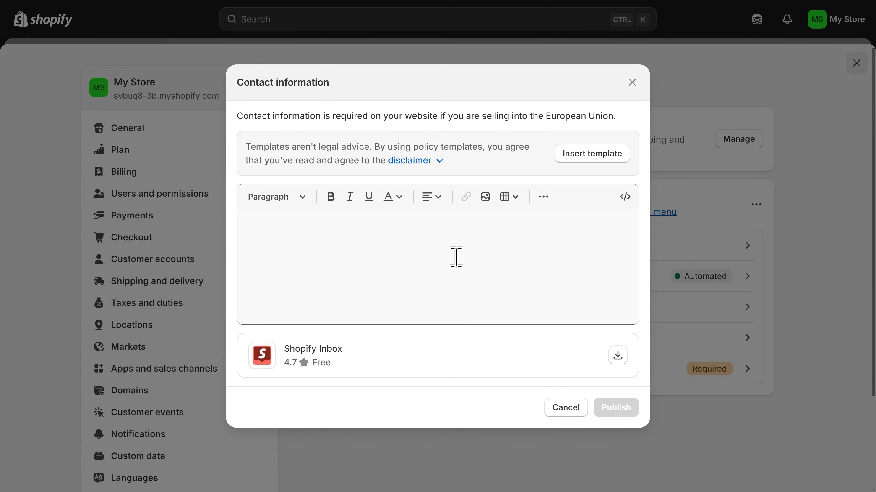
click(586, 158)
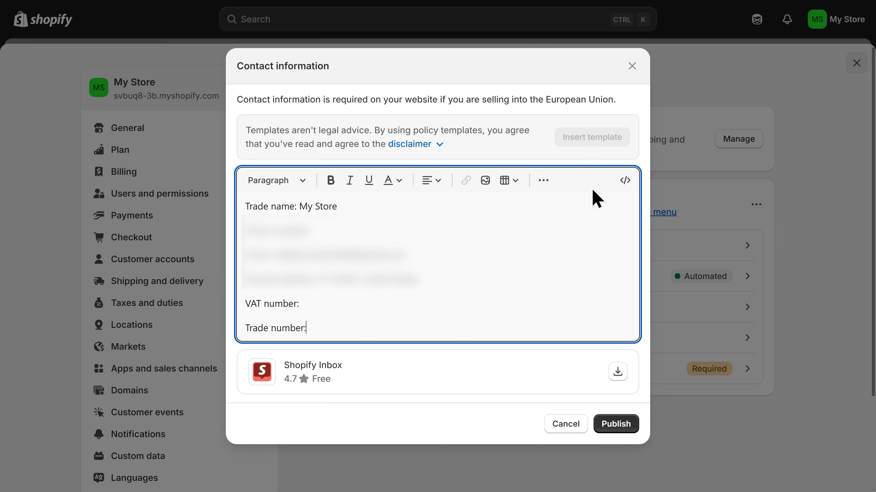
drag(326, 327, 247, 206)
click(245, 206)
click(617, 425)
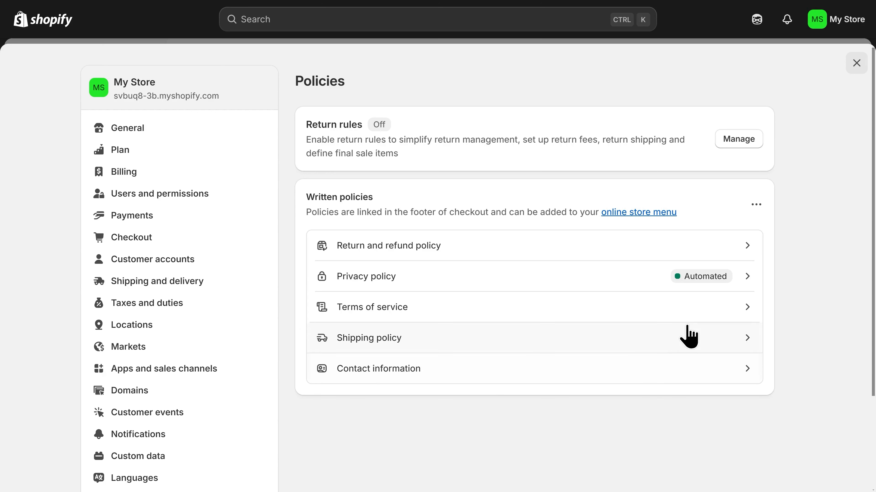
click(857, 63)
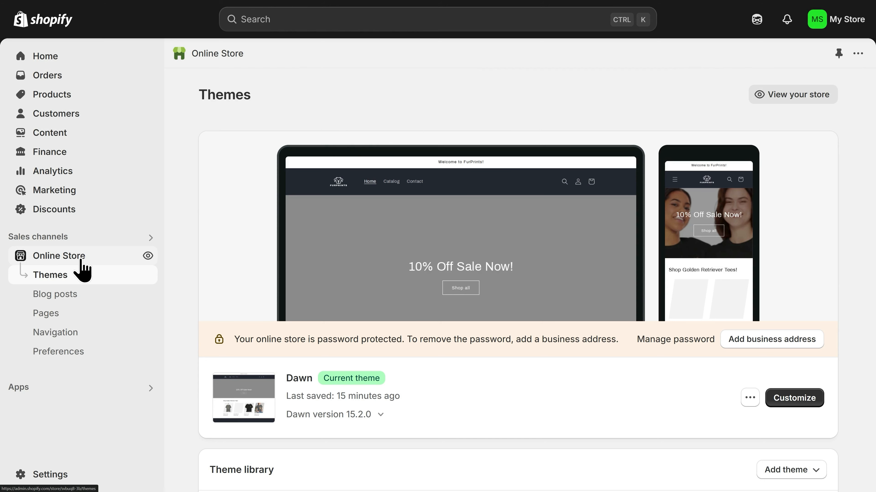
Create an online store page titled FAQ with the content "Fill in the content here" and save it
click(70, 315)
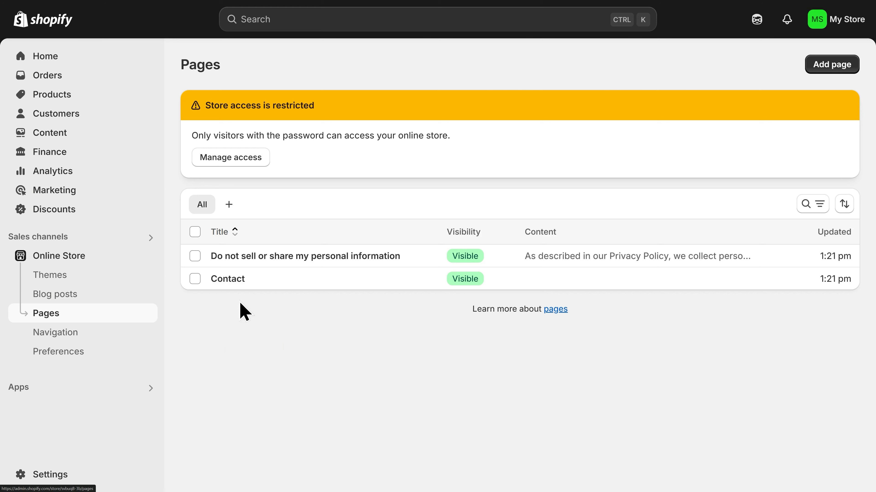
mouse_move(253, 286)
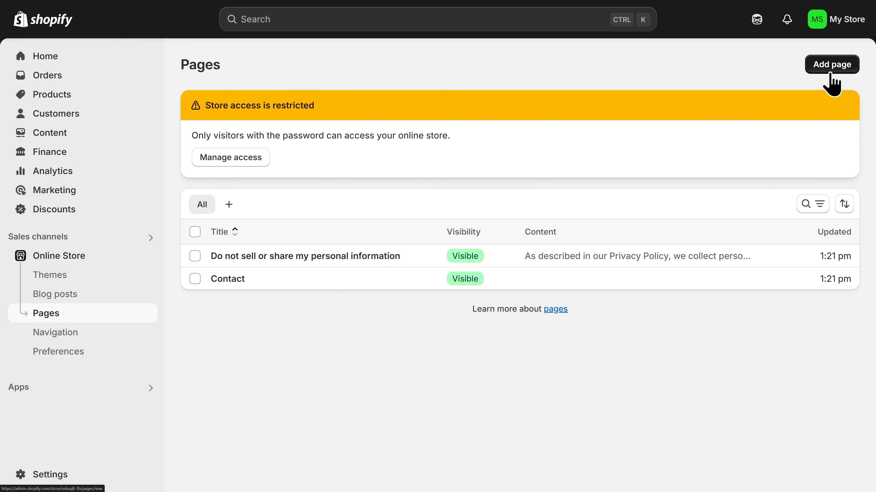
click(831, 84)
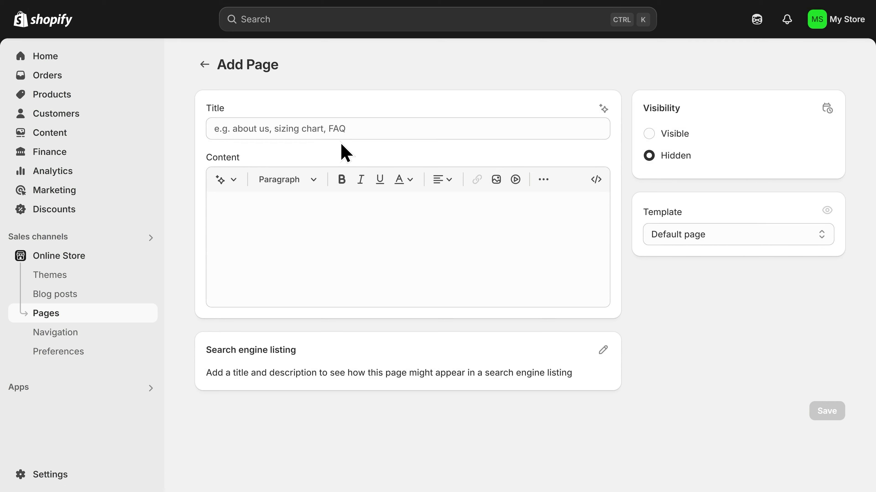
click(332, 128)
text(FAQ)
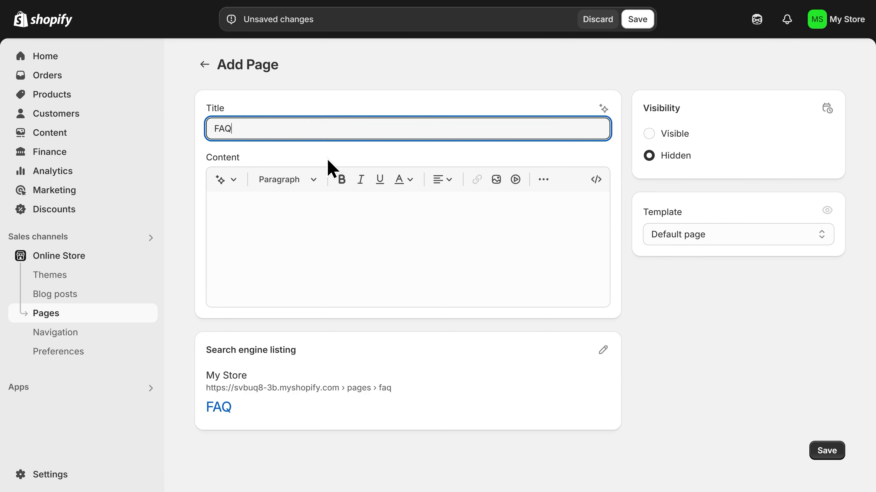
click(305, 198)
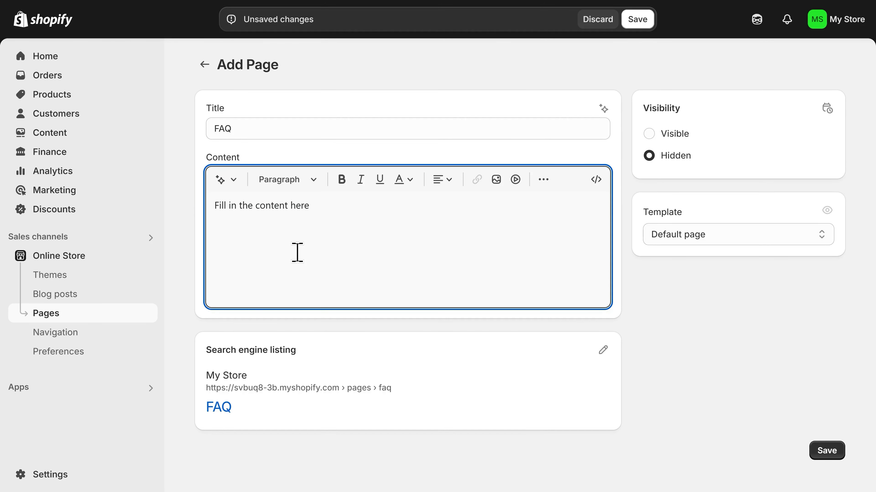
click(829, 456)
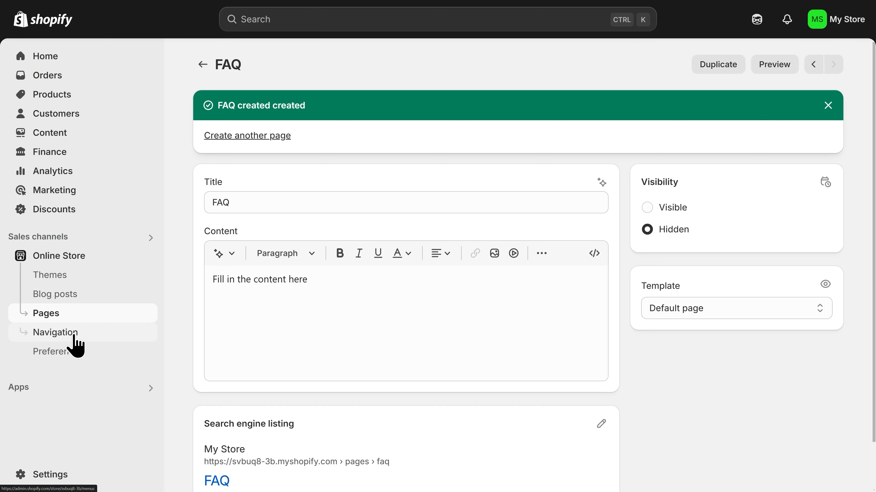
Add Terms of Service, Shipping Policy, Refund Policy, Privacy Policy and Contact Information links to the Footer menu, save it and return to the menu list
click(69, 334)
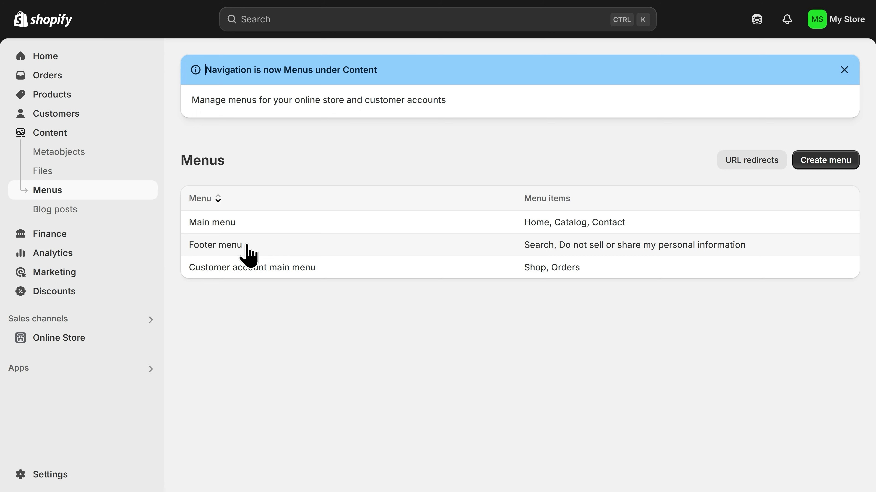
click(217, 246)
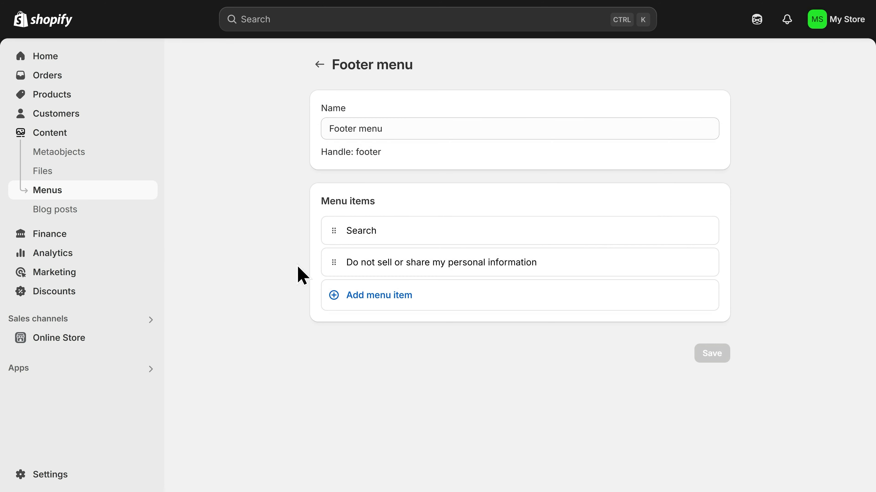
click(383, 310)
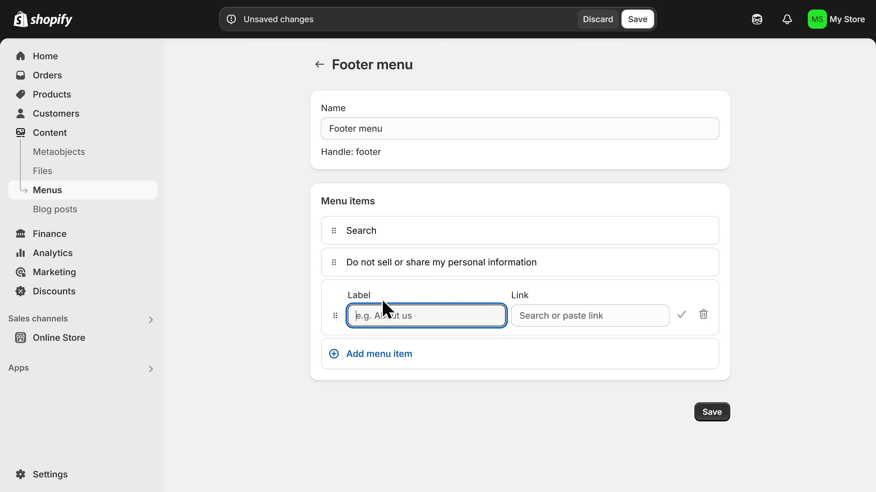
click(561, 316)
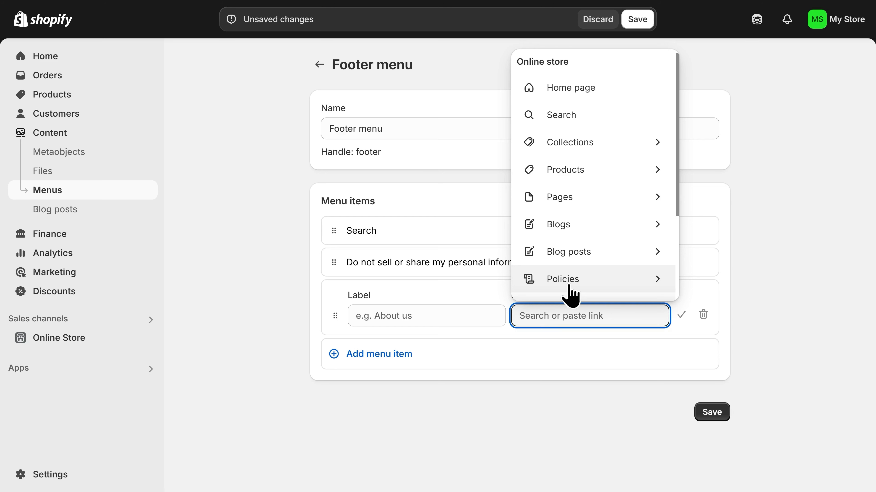
click(569, 286)
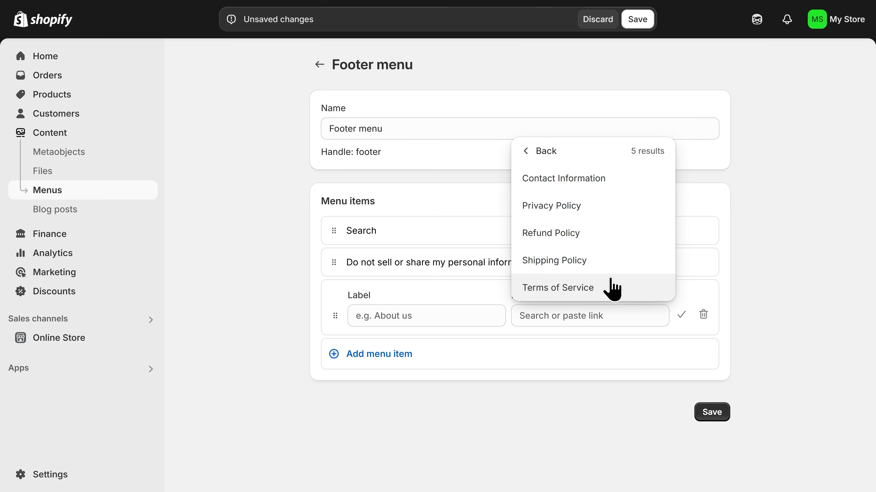
click(610, 285)
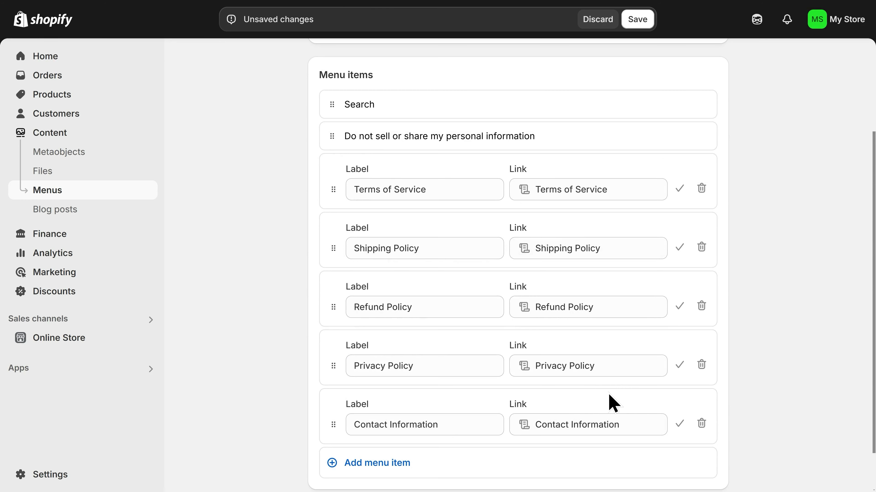
scroll(609, 401, down, 2)
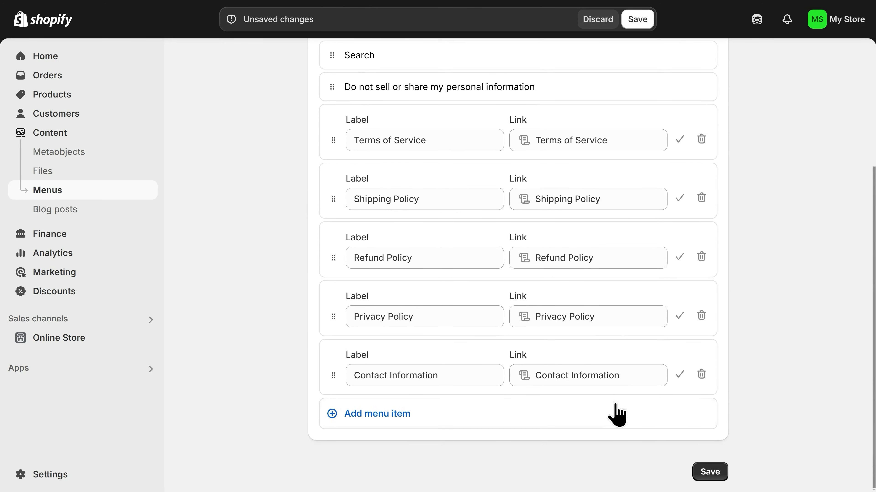
click(710, 473)
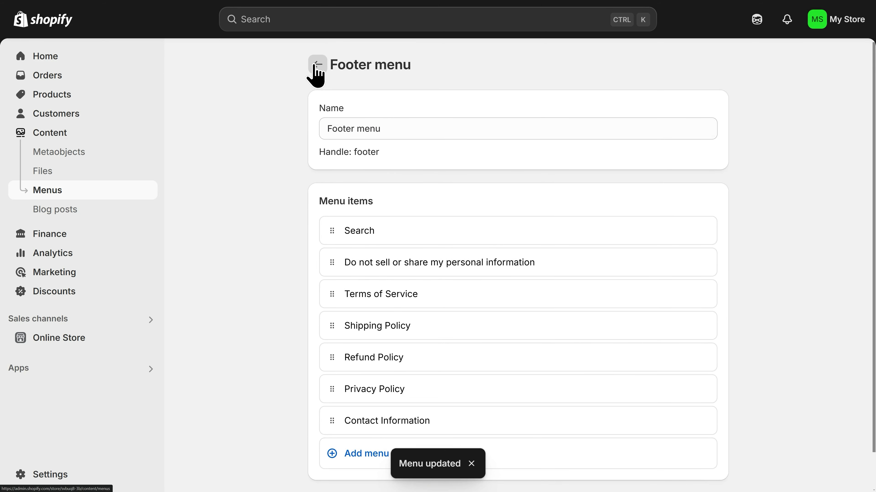
click(318, 64)
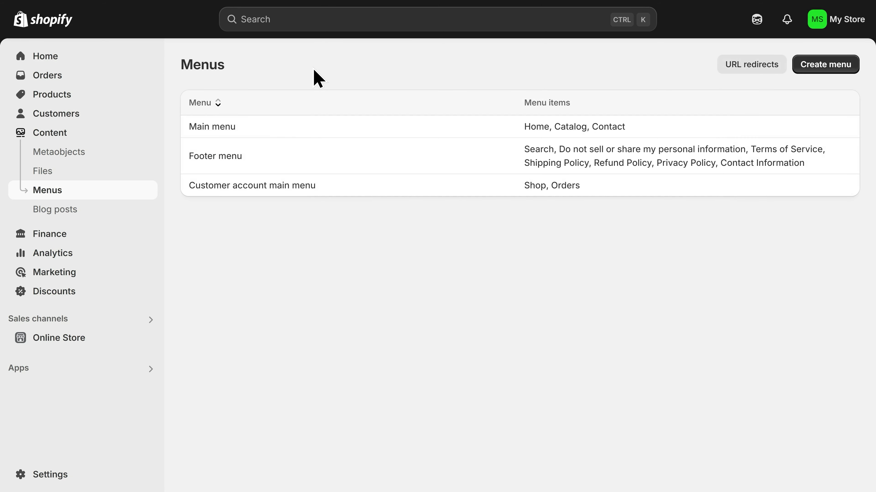
Add a menu item to the Main menu that links to the Golden Retriever Tees collection
click(217, 131)
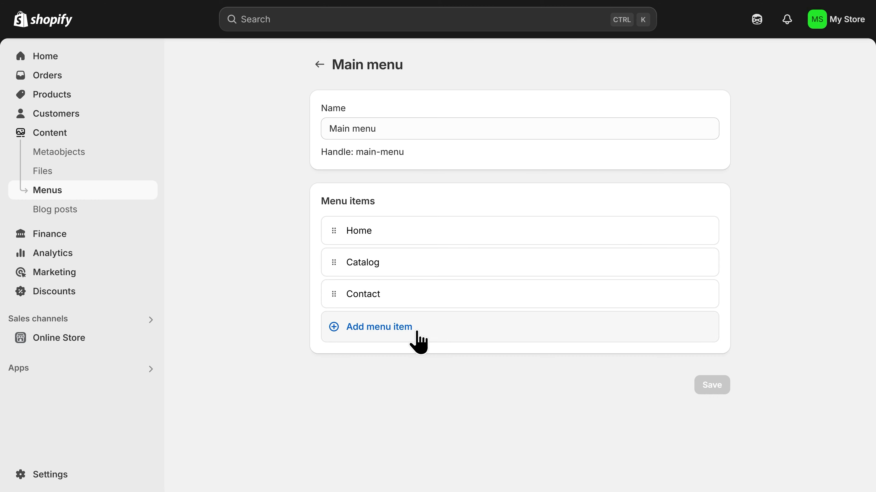
click(418, 341)
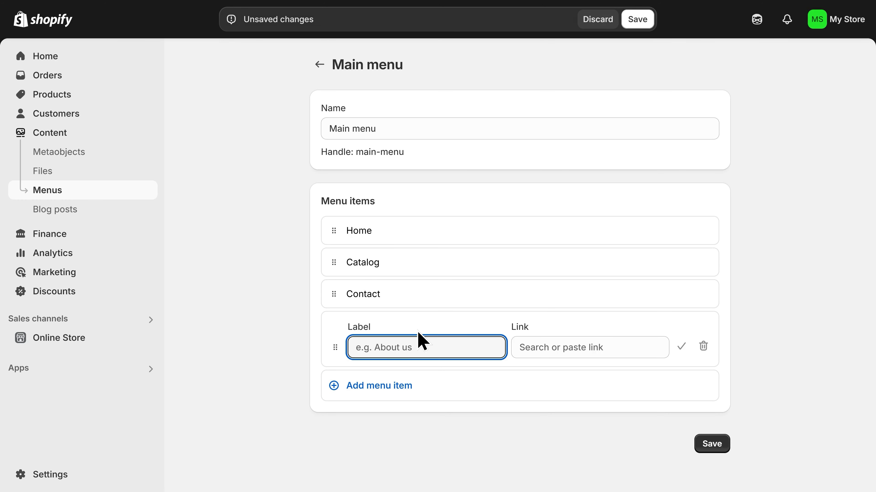
click(566, 349)
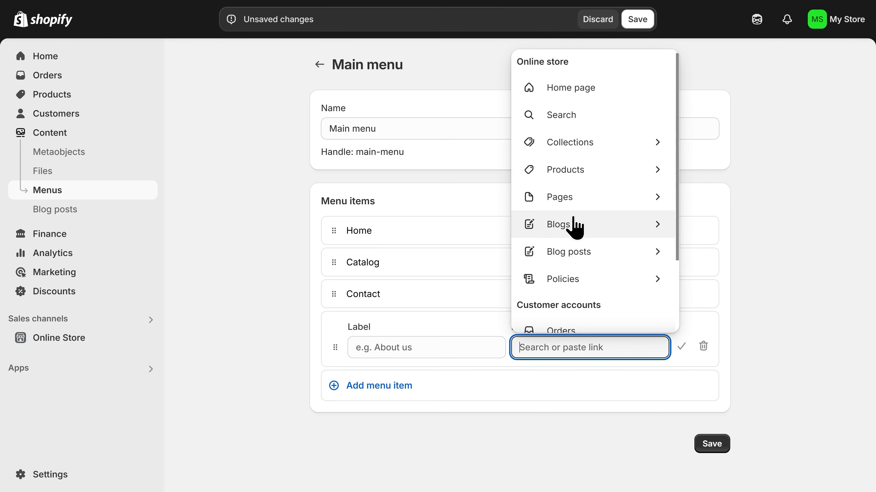
click(576, 150)
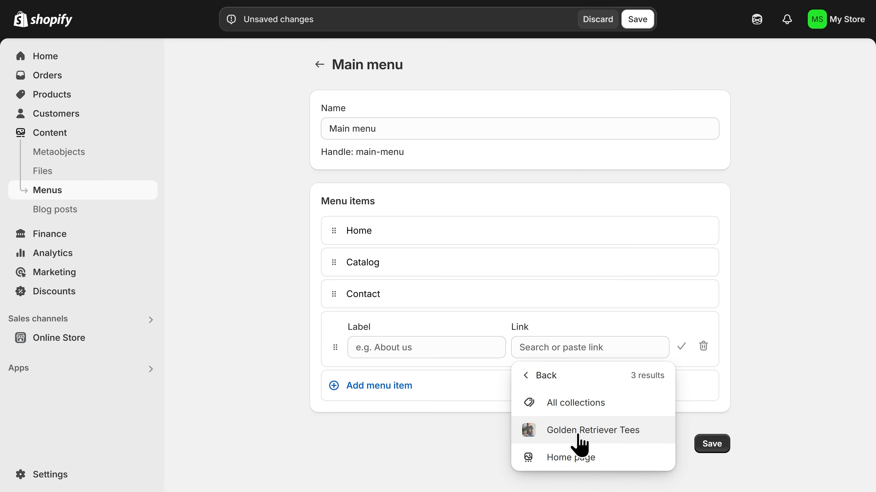
click(593, 430)
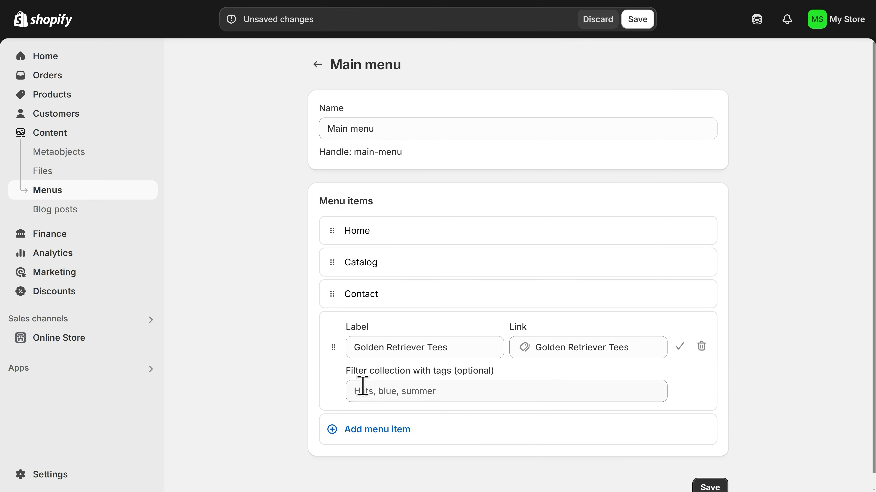
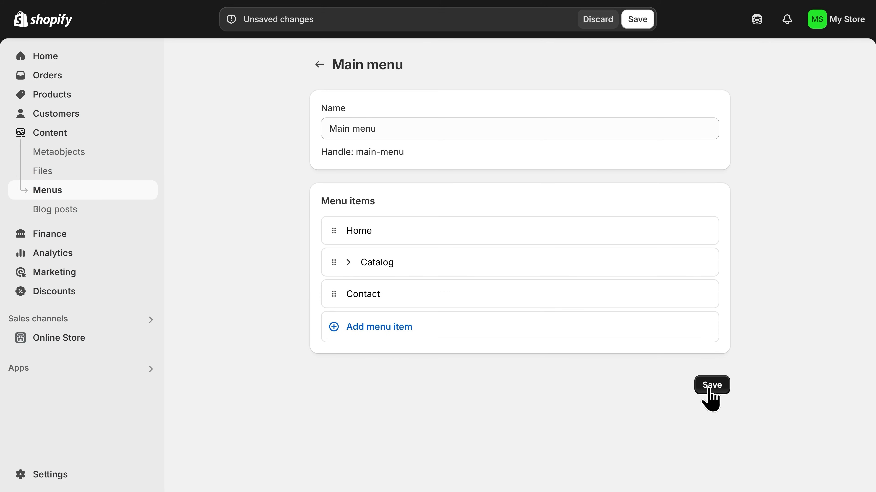
Save the changes to the Main menu
click(711, 400)
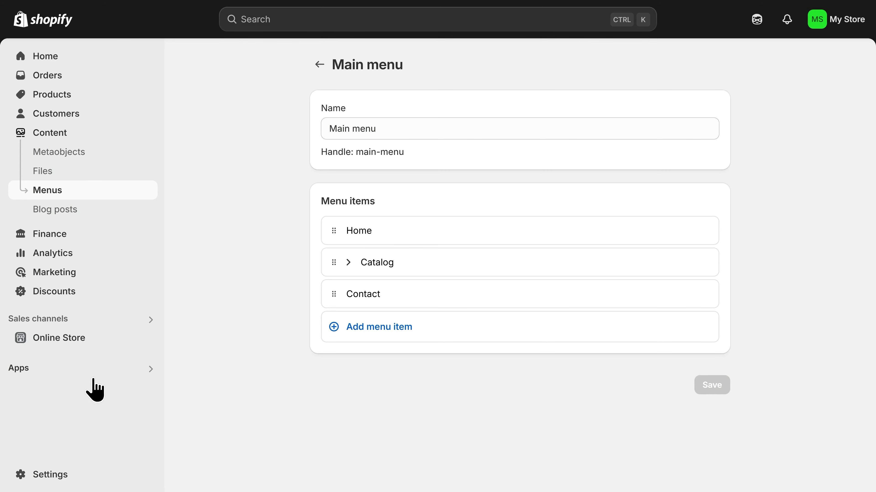
Activate Shopify Payments in the store's payment settings and submit the business details for verification
click(69, 476)
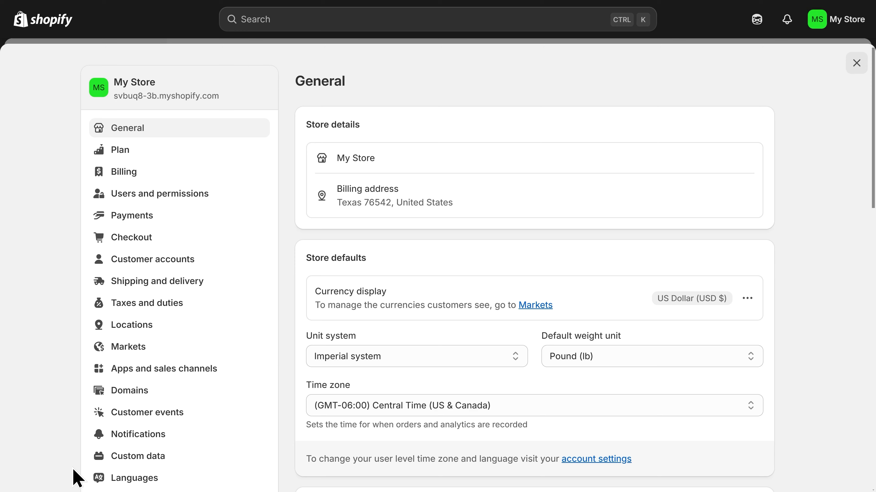
click(167, 220)
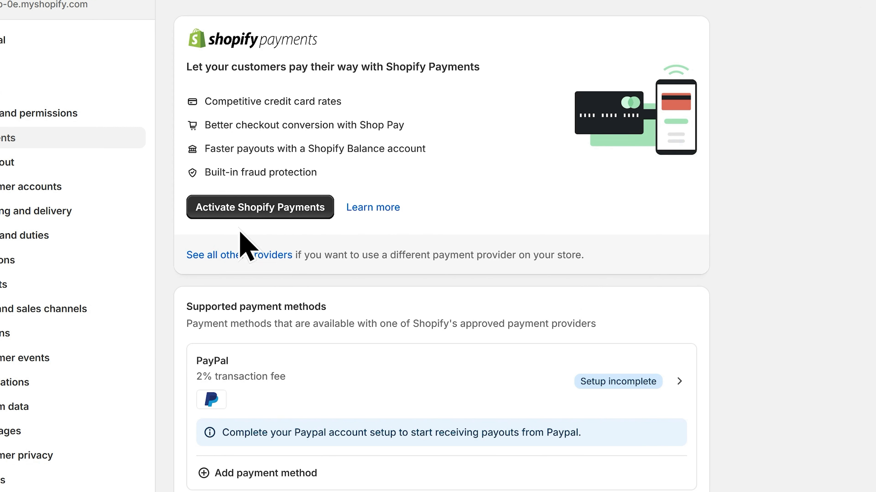
click(261, 215)
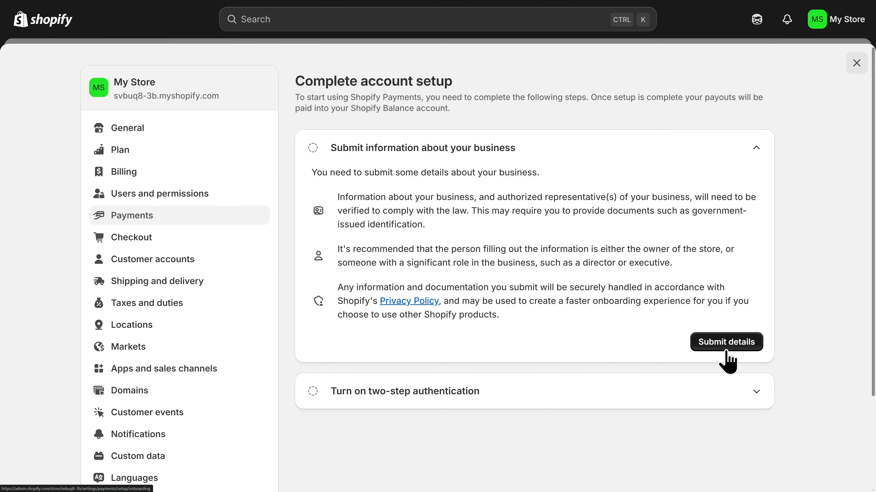
click(729, 358)
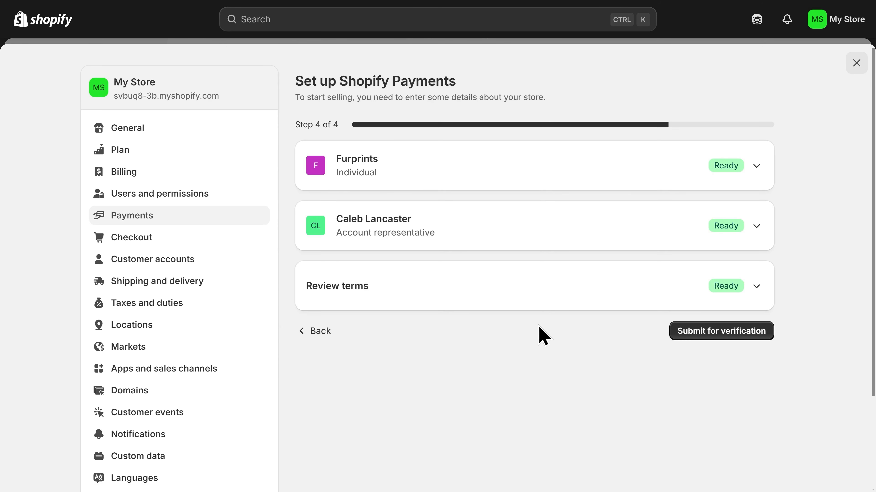
click(726, 333)
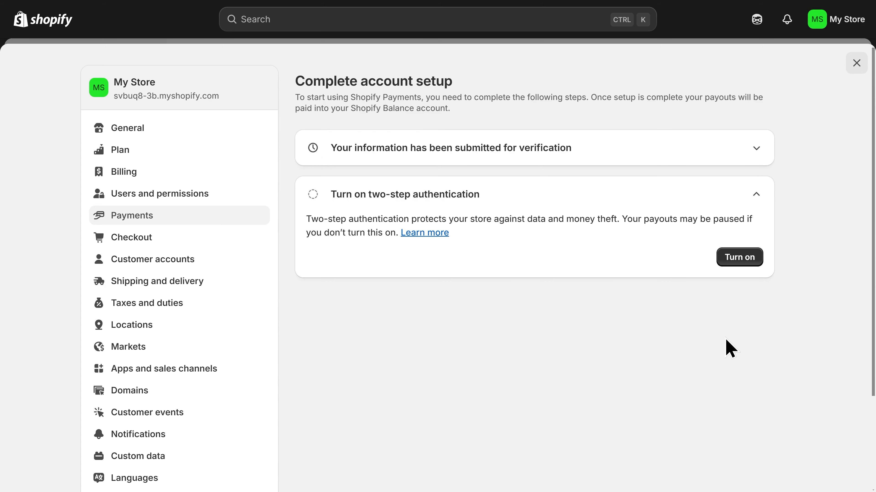
Turn on two-step authentication with SMS delivery for the account and complete its setup
click(735, 266)
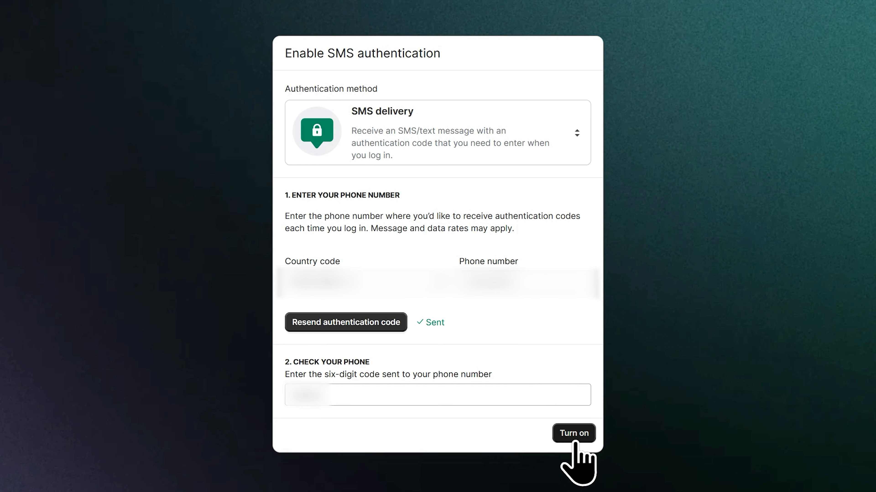
click(573, 434)
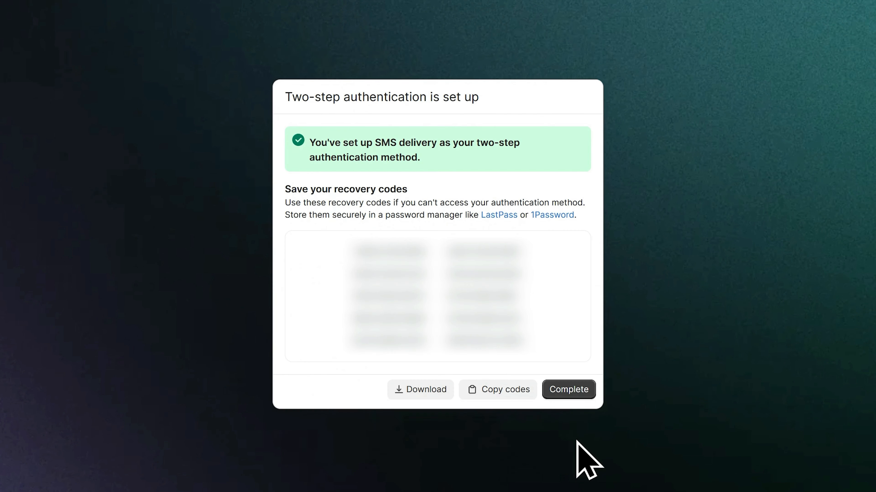
click(575, 396)
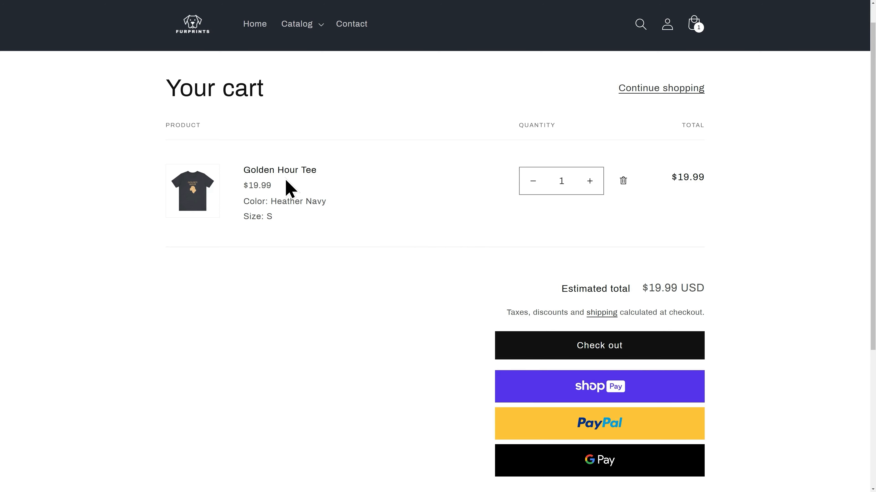
Proceed to checkout with the Golden Hour Tee in the cart and review the delivery and payment options
click(599, 353)
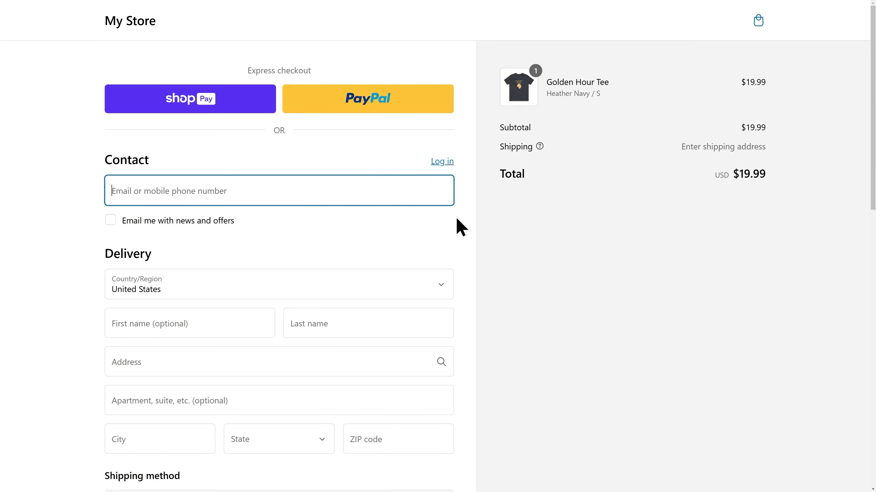
scroll(455, 224, down, 2)
scroll(457, 220, down, 8)
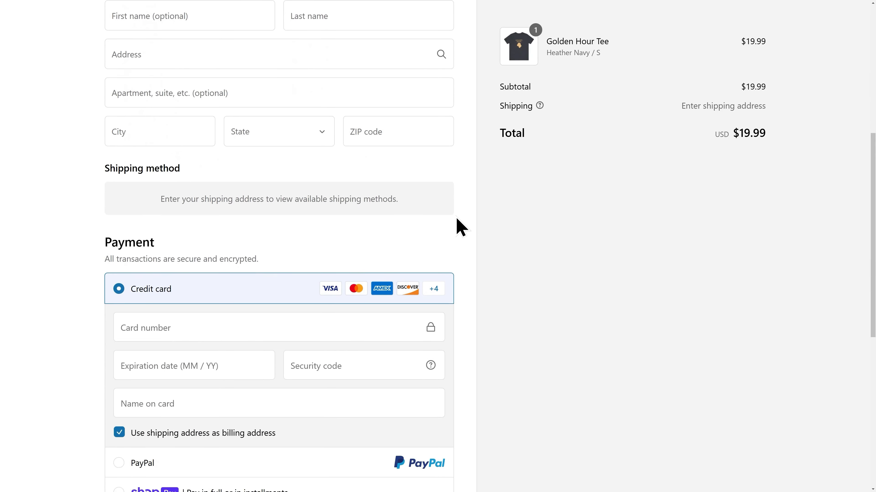
scroll(460, 227, down, 5)
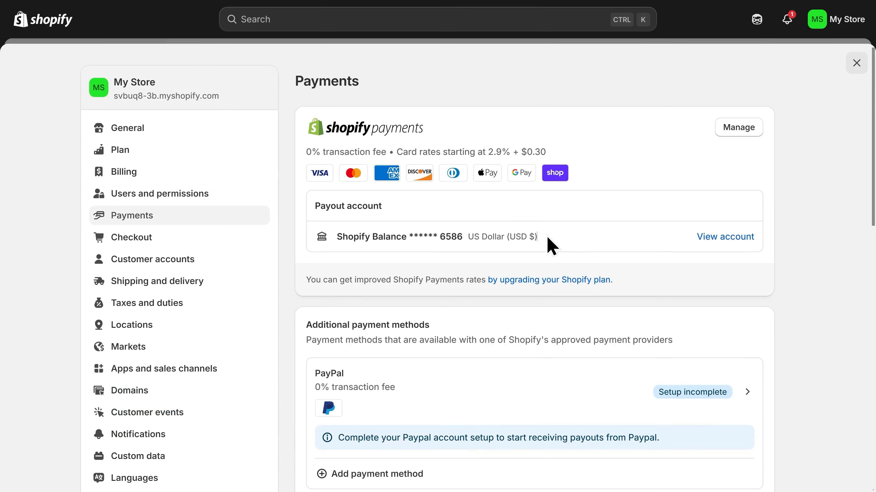
Open the Printify app's Standard: Monster Digital, Garments (shirts) profile in the Shipping and delivery settings
click(220, 281)
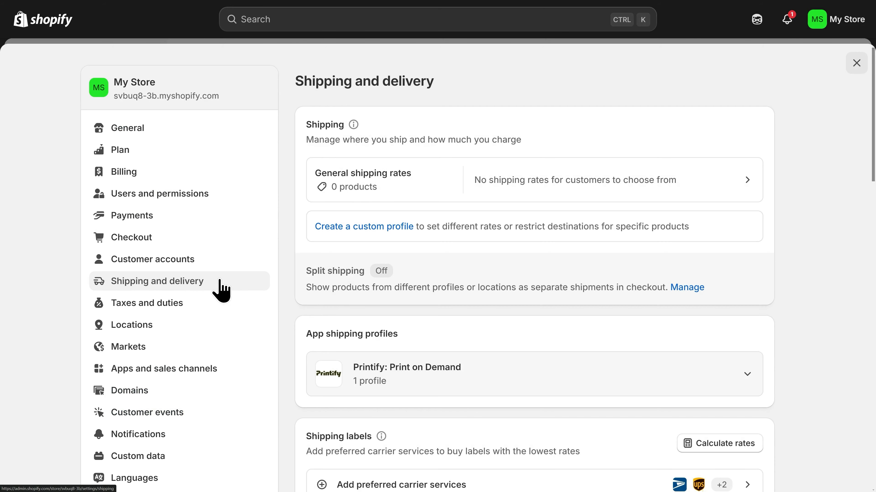
scroll(522, 348, down, 3)
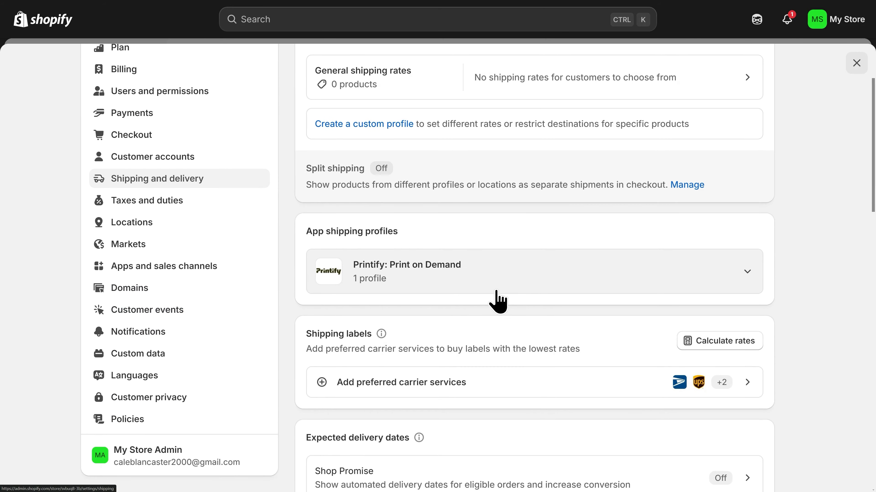
click(411, 278)
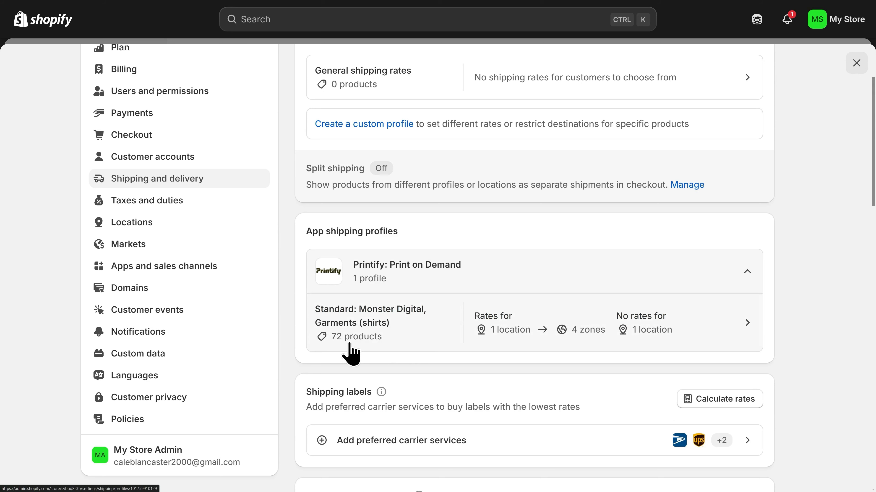
click(400, 342)
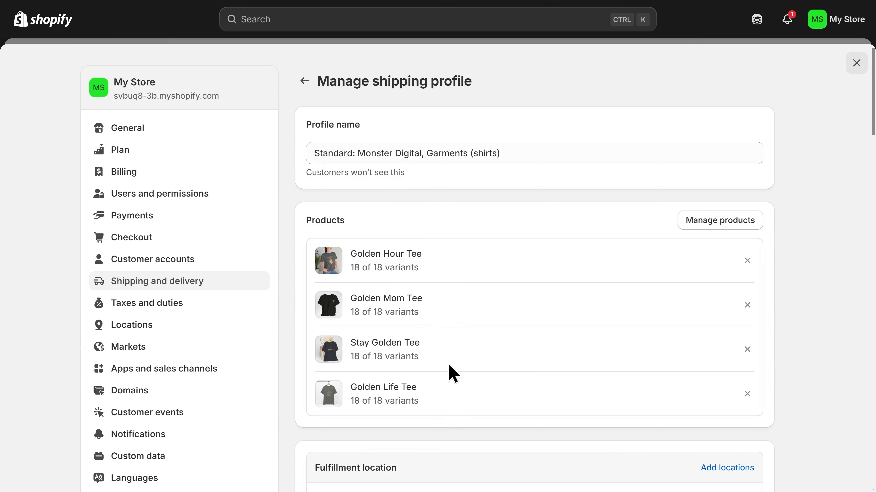
Examine the shipping profile's products, zone rates and the Canada zone's options, and return to the Shipping and delivery overview
scroll(448, 264, down, 5)
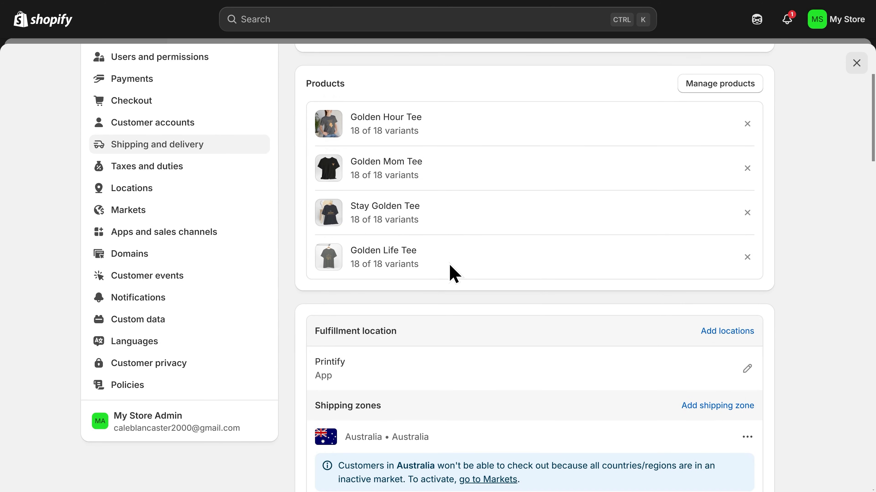
scroll(449, 268, down, 4)
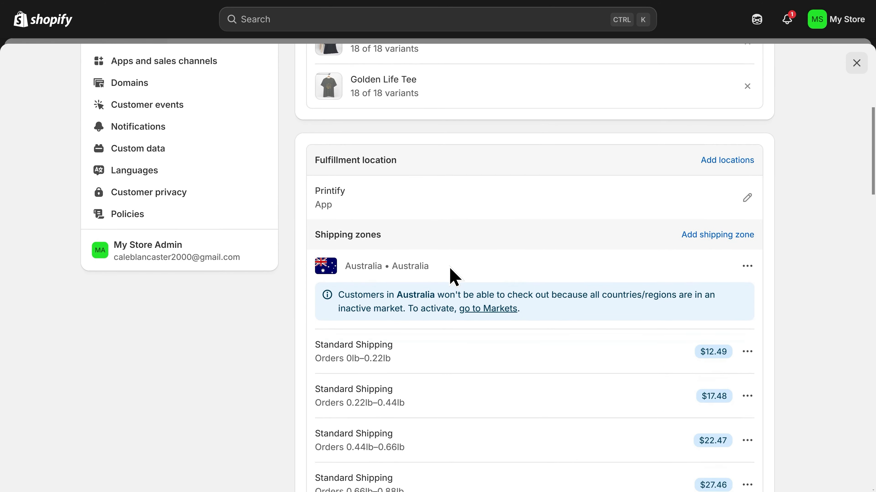
scroll(451, 286, down, 1)
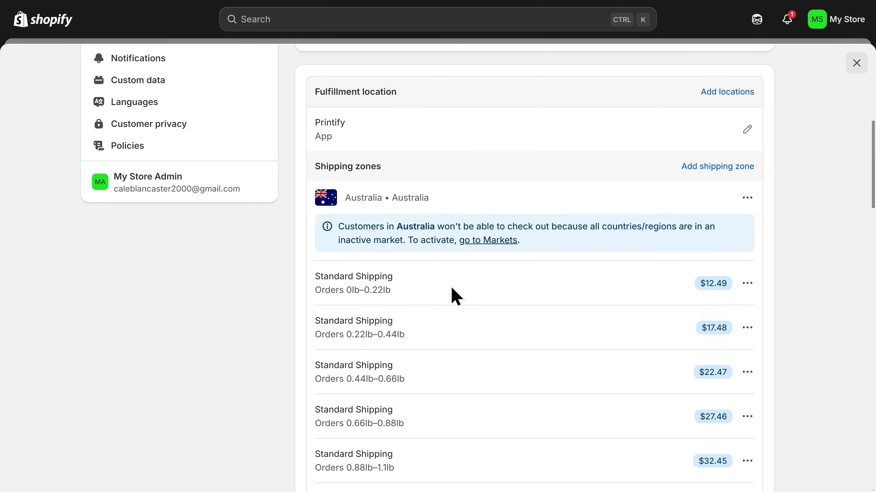
scroll(432, 269, down, 3)
scroll(435, 328, down, 4)
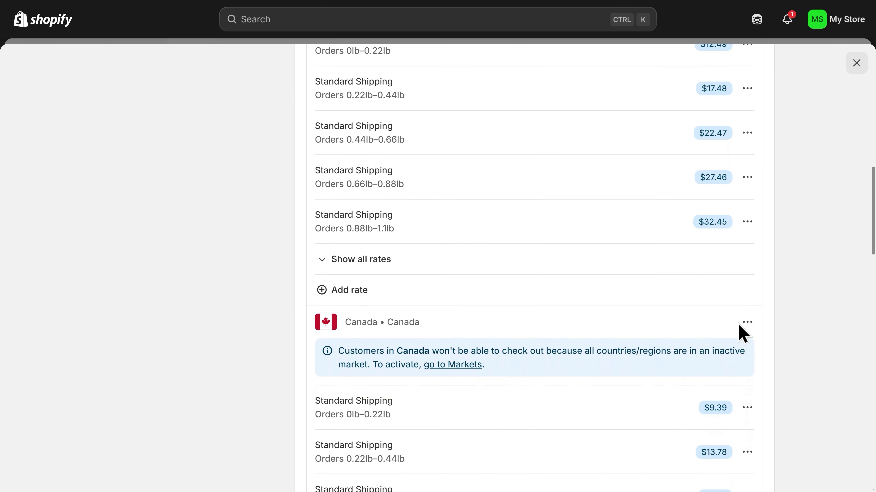
click(746, 326)
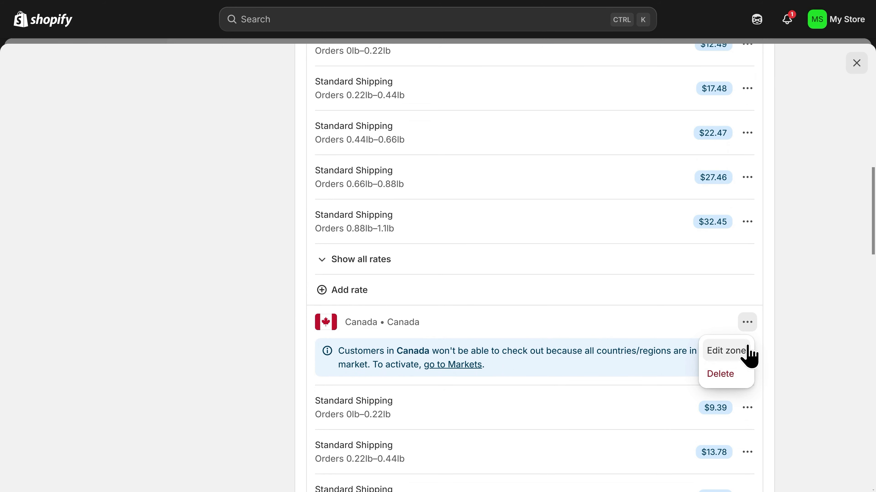
click(721, 325)
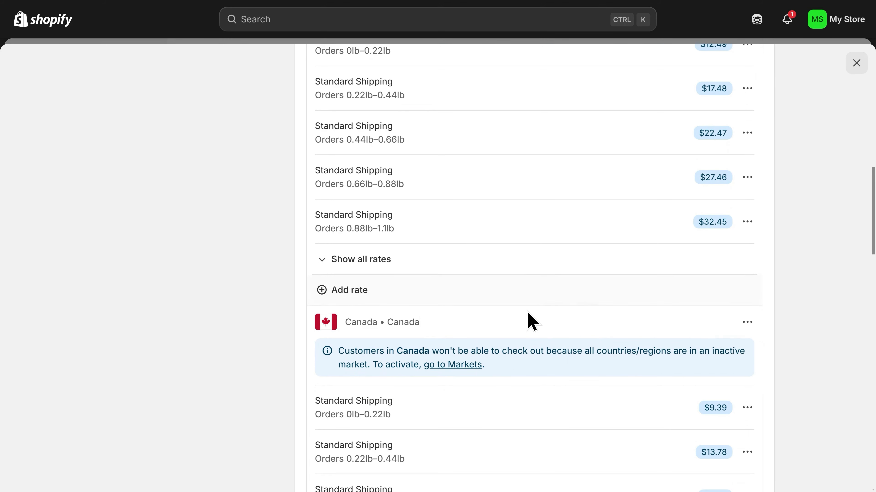
scroll(525, 317, up, 12)
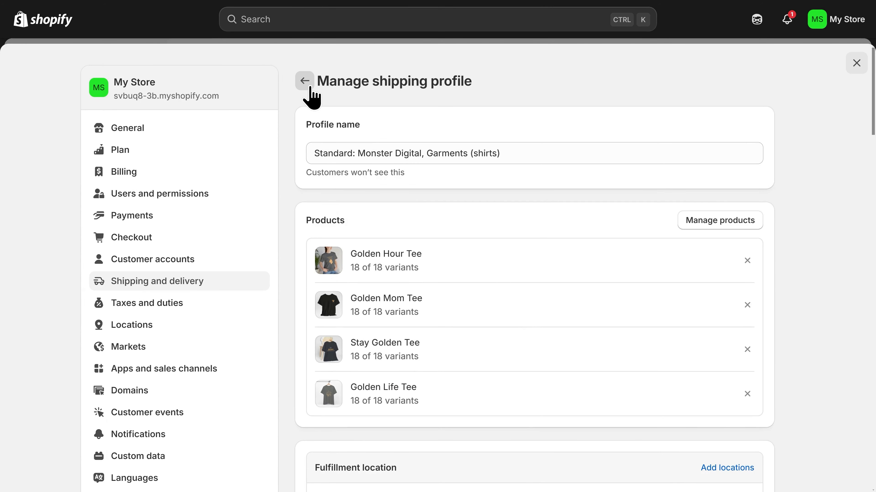
click(312, 89)
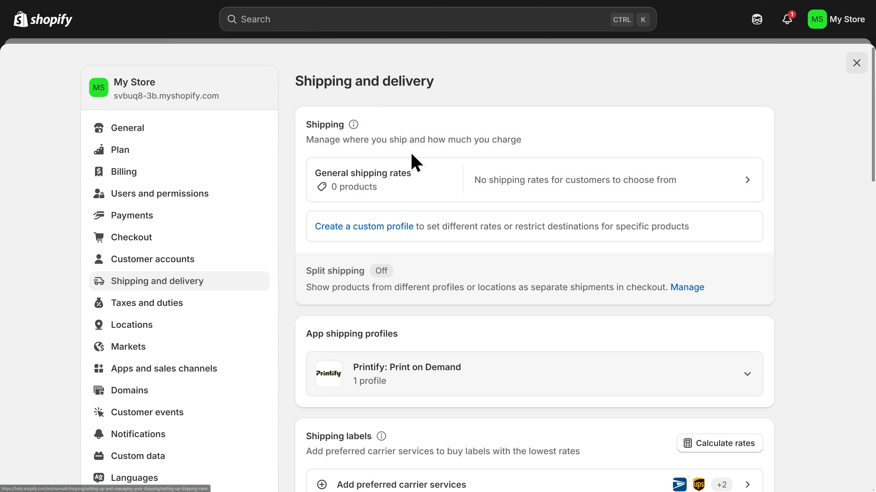
Delete the Domestic and Europe shipping zones from the general shipping rates profile and save it
click(407, 191)
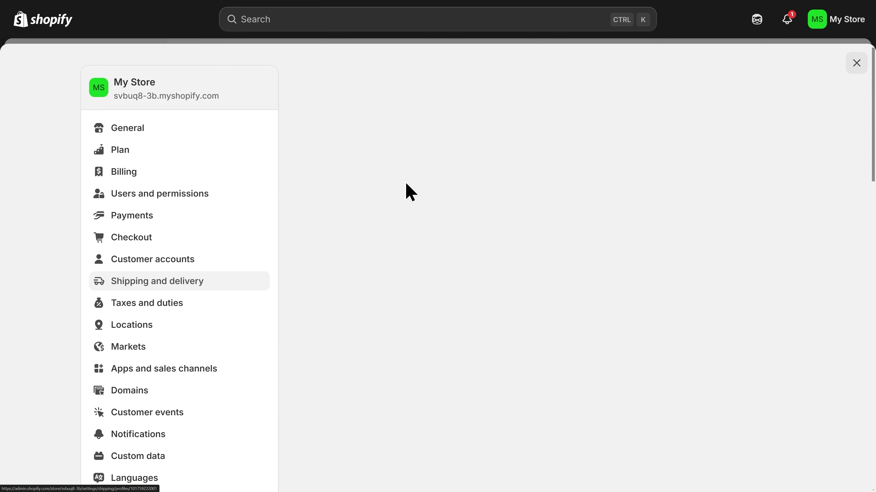
scroll(655, 342, down, 2)
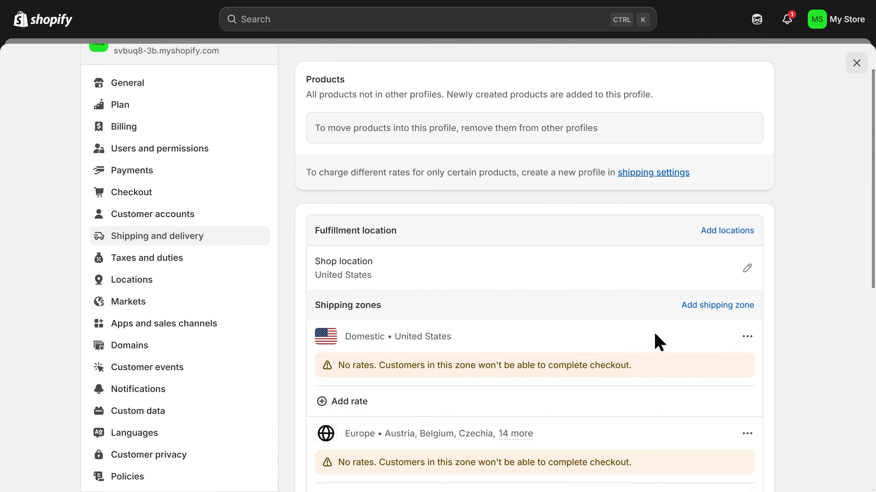
click(745, 317)
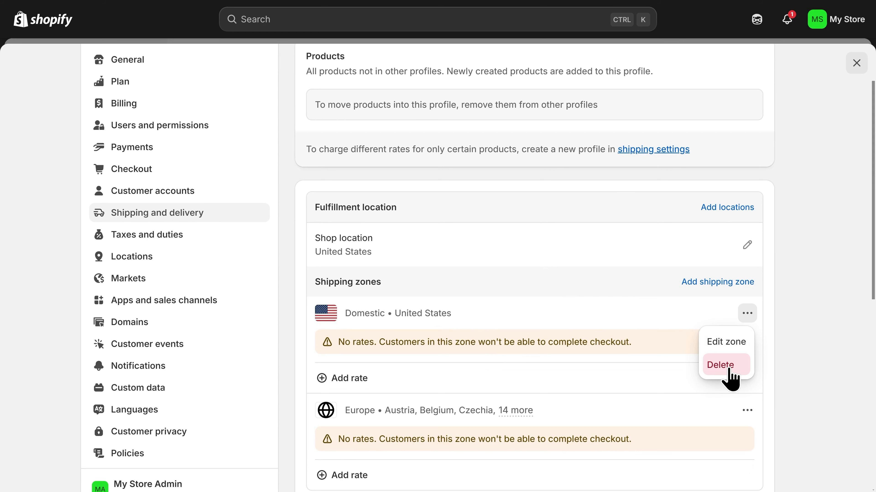
click(730, 380)
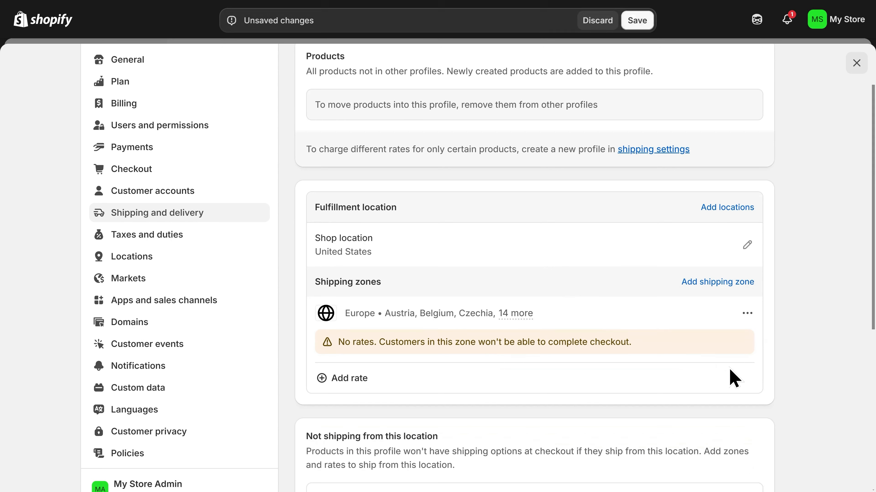
click(749, 315)
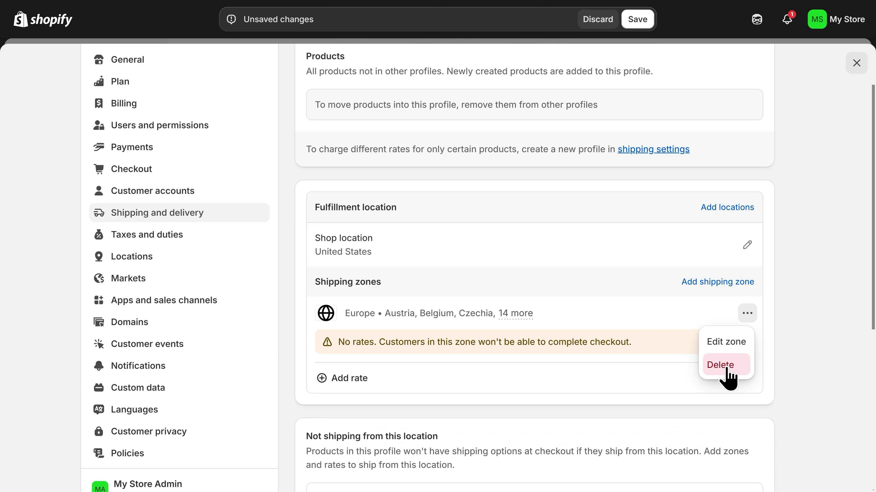
click(728, 379)
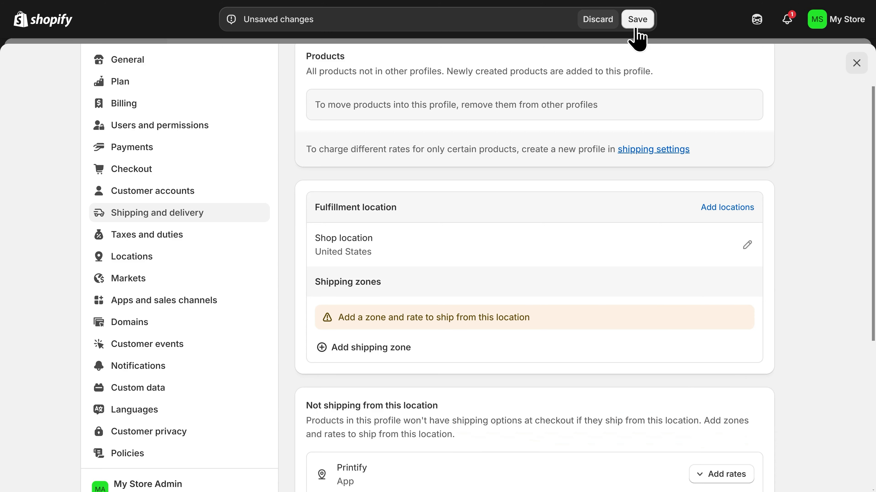
click(637, 20)
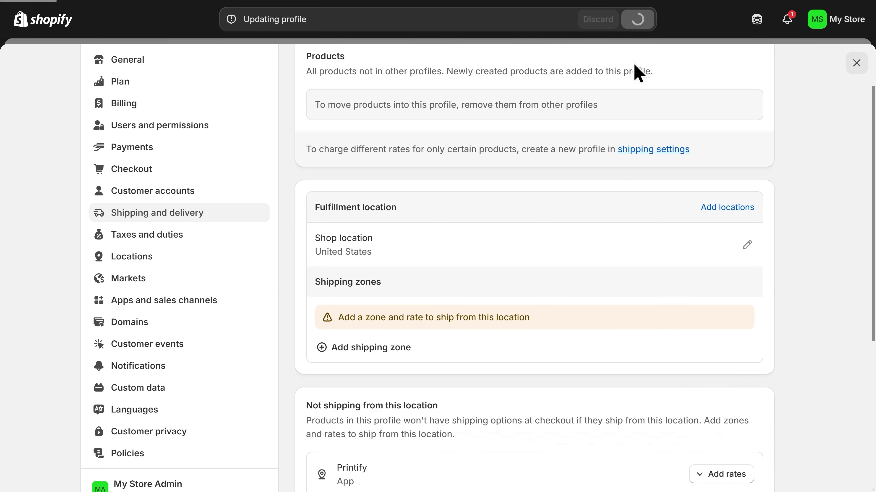
Start buying a new domain in the Domains settings and search for furprints.store
click(160, 326)
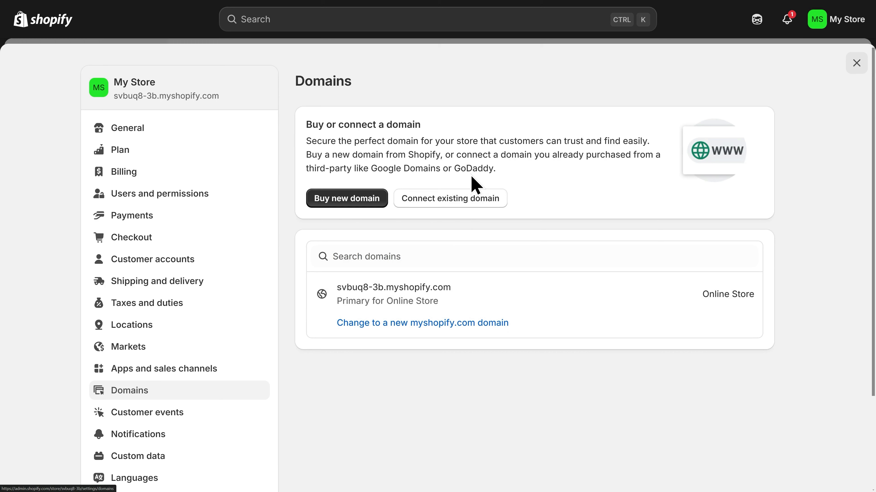
click(345, 208)
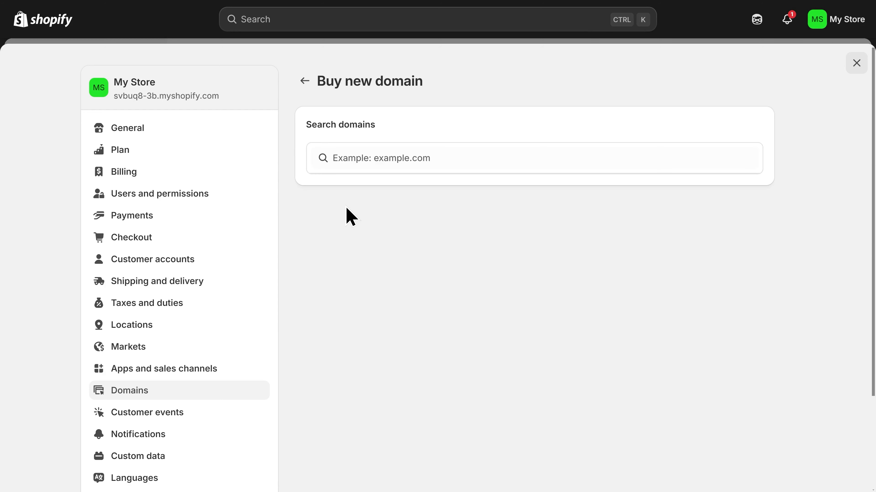
click(432, 165)
text(furprints.store)
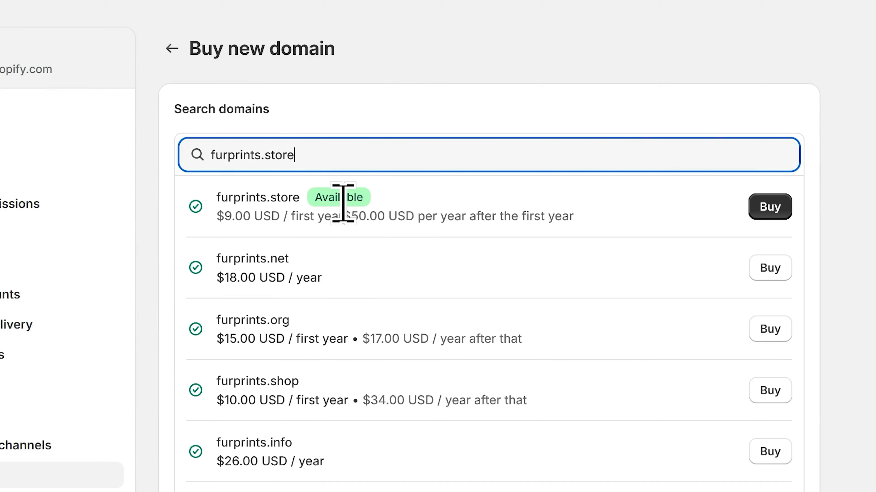
Buy the furprints.store domain and verify its contact information through the link in Shopify's verification email
click(769, 211)
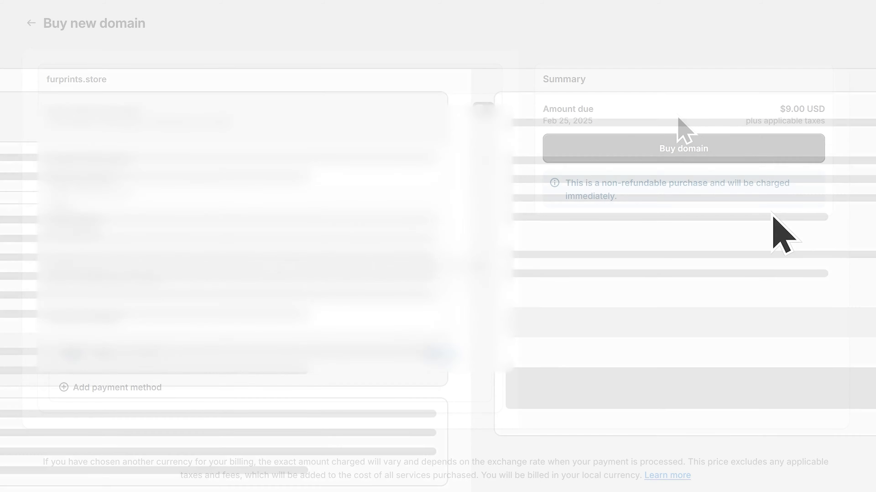
click(686, 154)
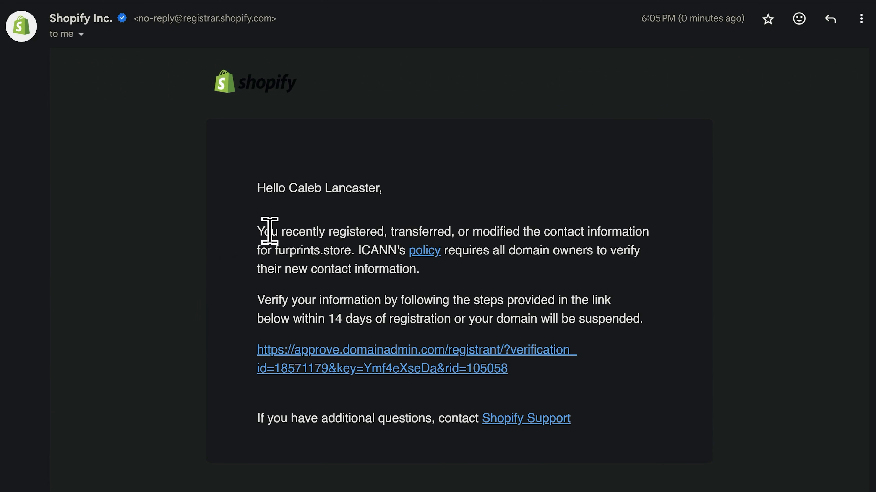
click(391, 365)
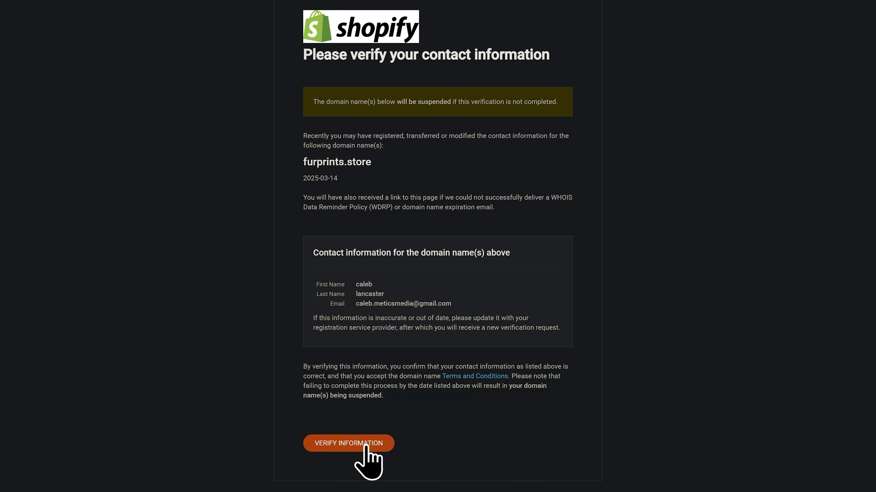
click(366, 444)
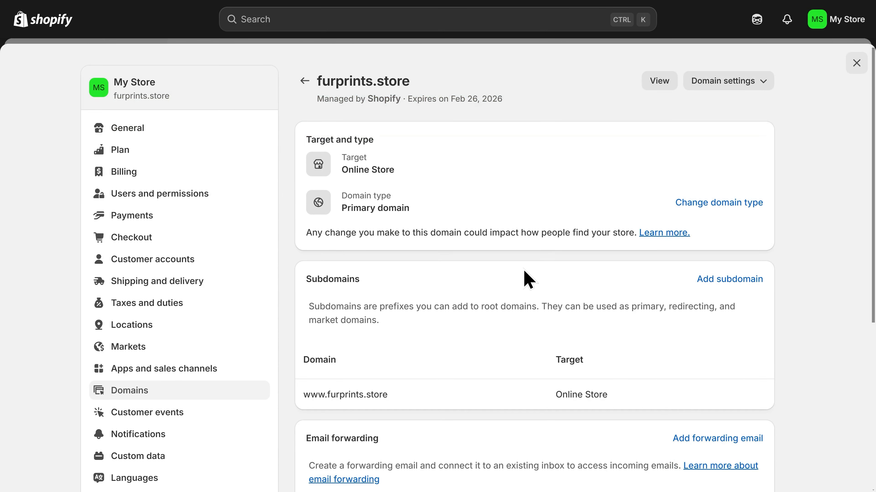
Enable marketing double opt-in for new email and SMS subscribers from the Customer privacy settings, and leave the settings
scroll(196, 326, down, 4)
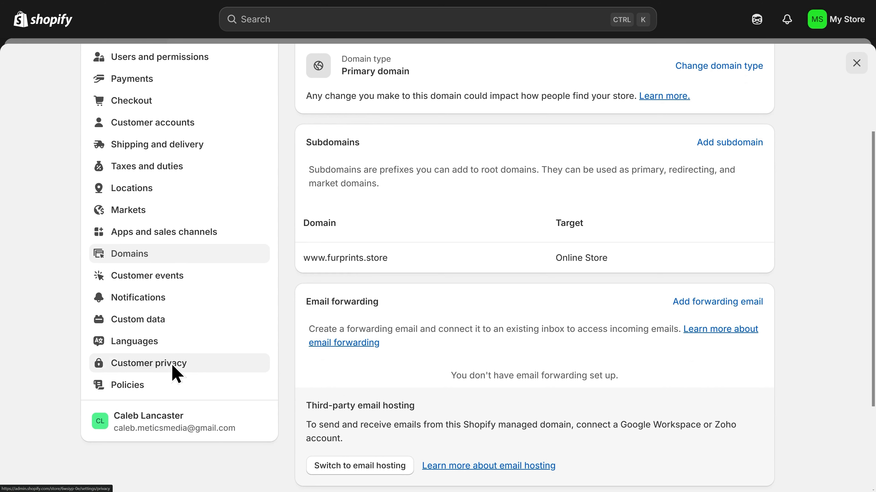
click(173, 368)
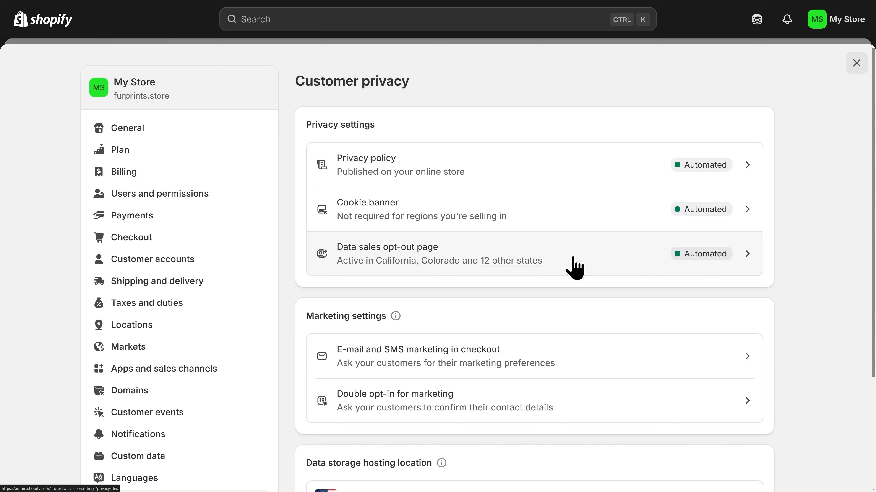
click(574, 398)
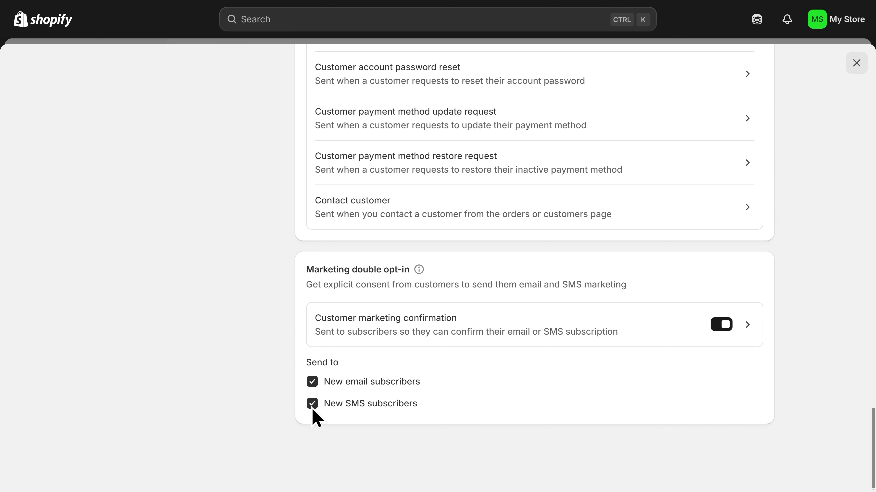
click(855, 64)
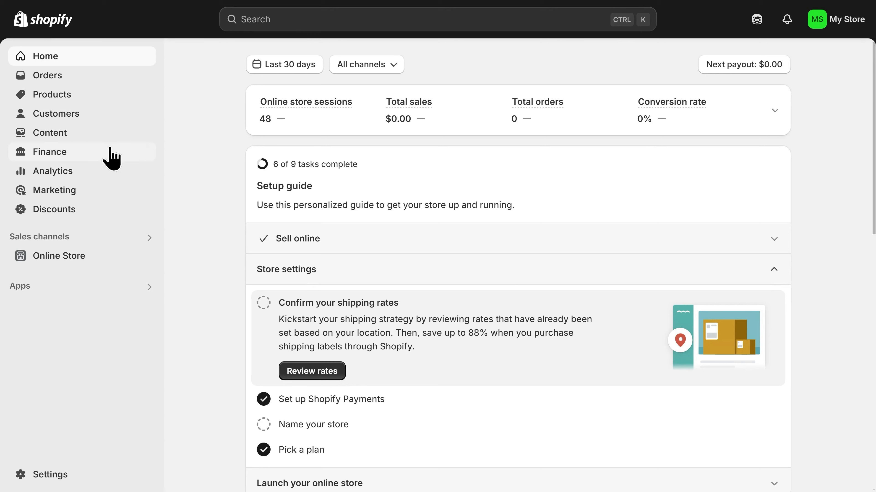
Remove the password protection from the online store so that it is open to everyone
click(77, 259)
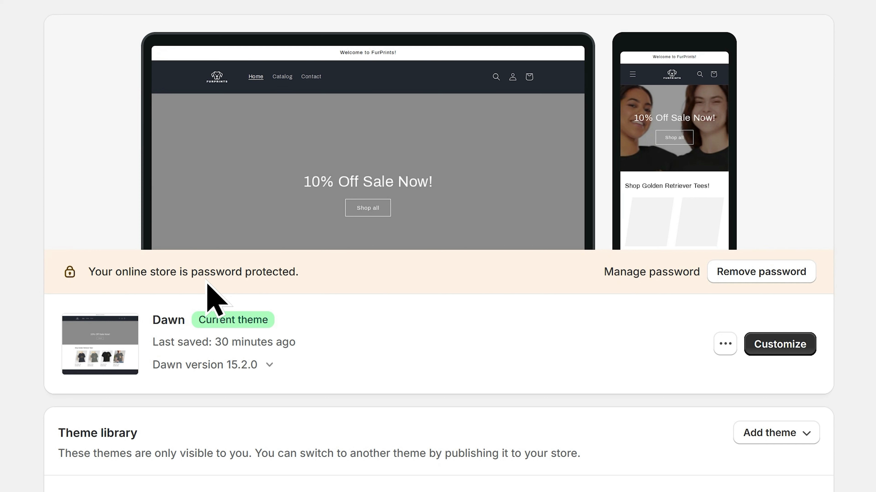
click(768, 278)
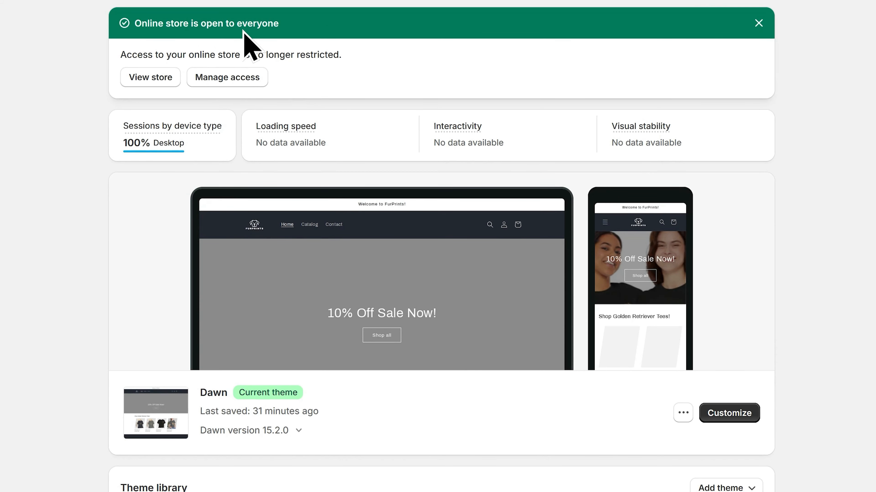
View the live store and examine its home page, from the sale banner through the Golden Retriever tees to the Best Sellers section
click(152, 79)
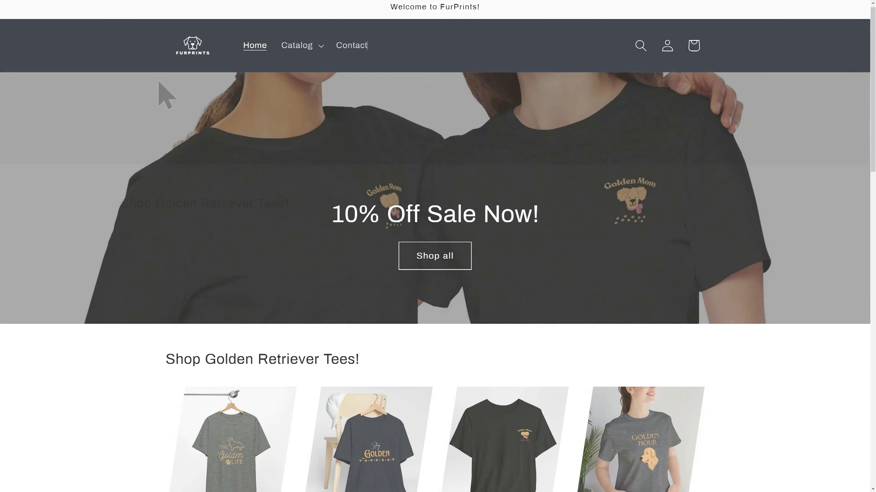
scroll(161, 83, down, 2)
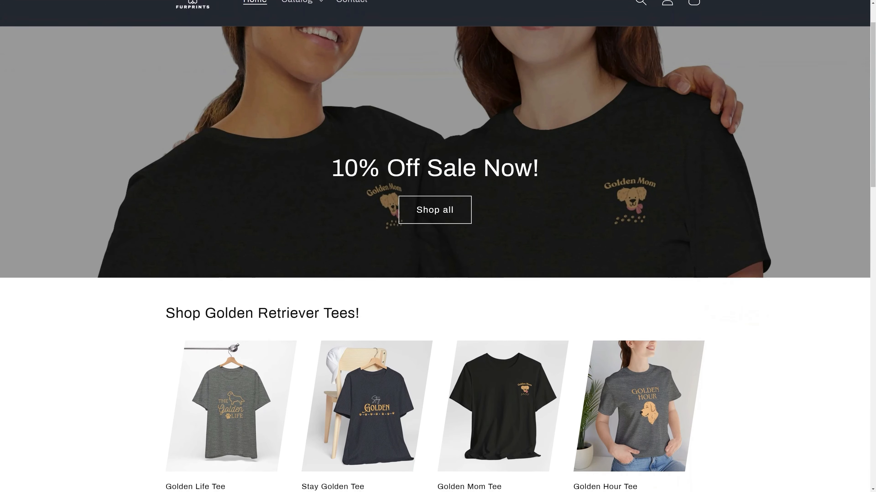
scroll(438, 242, down, 2)
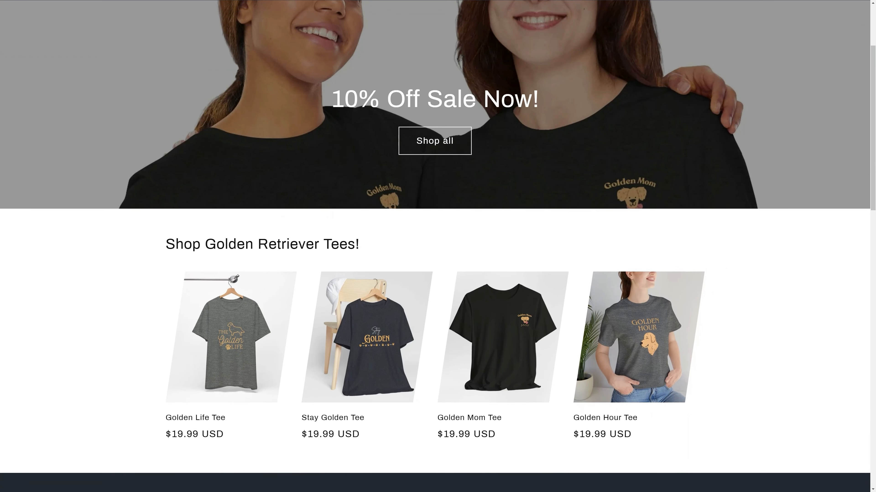
scroll(437, 242, down, 2)
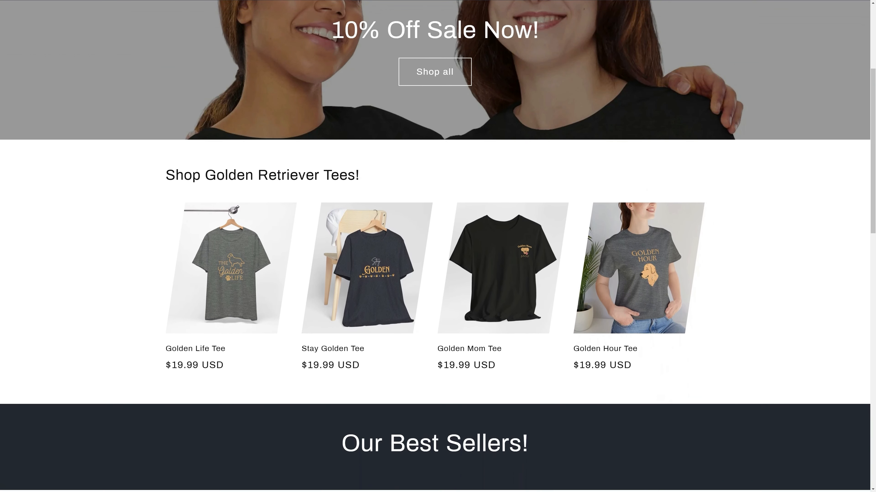
scroll(437, 241, down, 2)
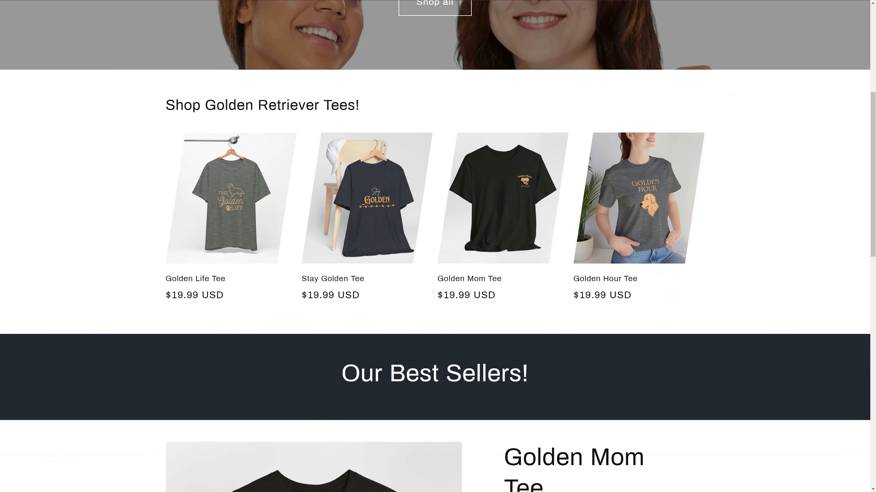
scroll(438, 241, down, 2)
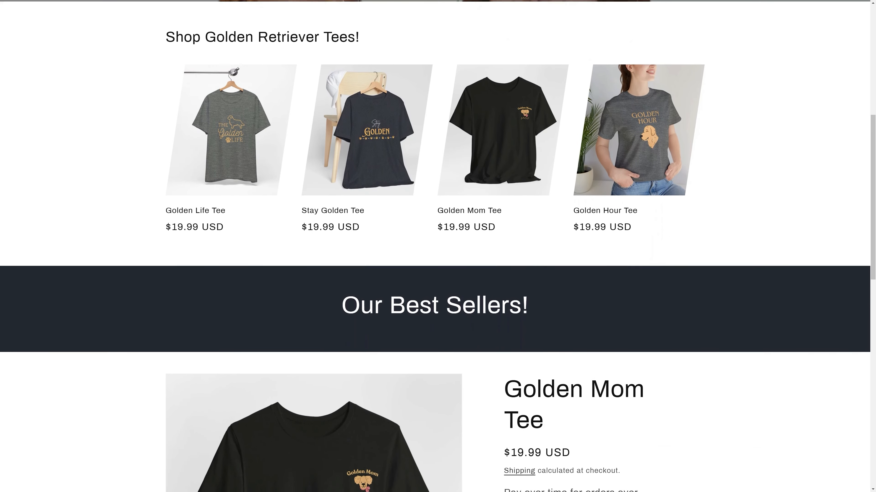
scroll(438, 242, down, 2)
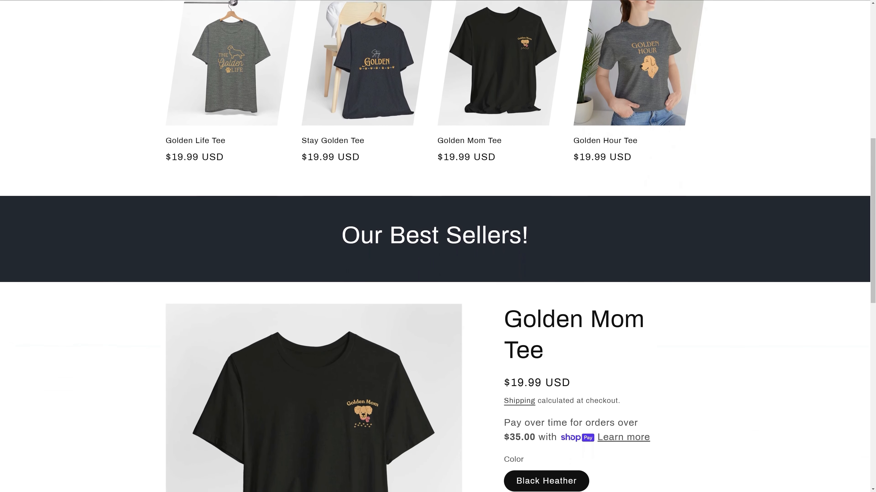
scroll(438, 241, down, 2)
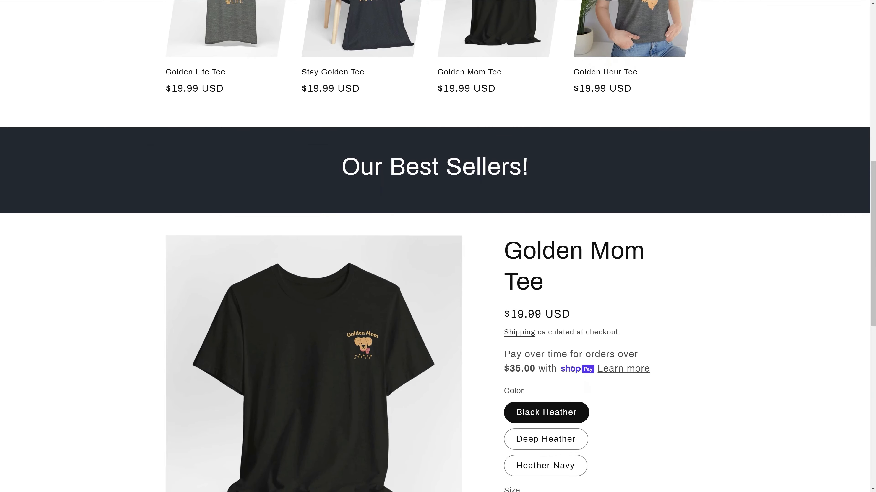